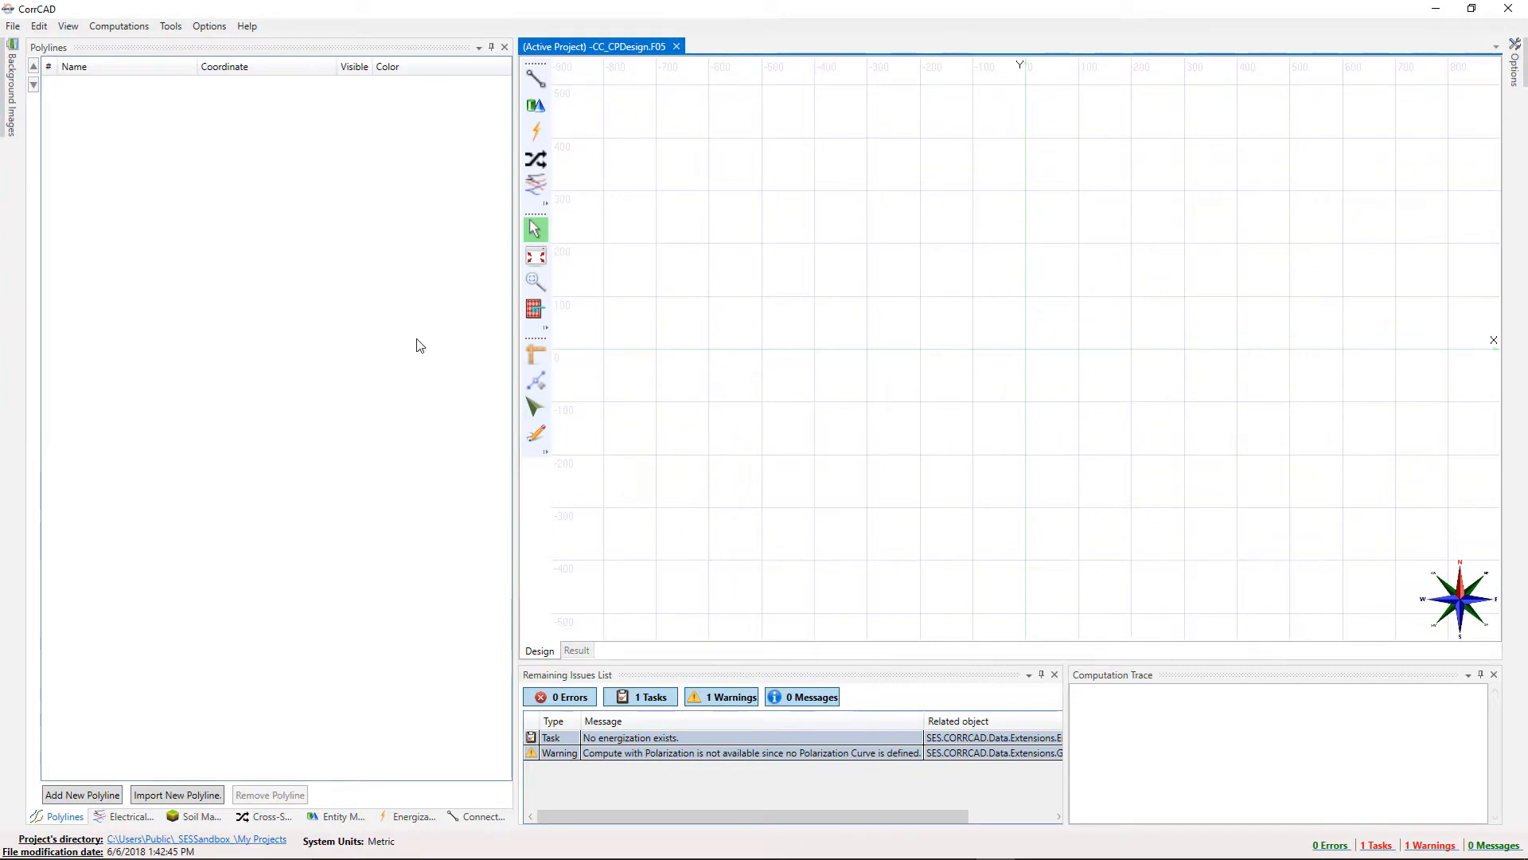
Set the file units to Metric (radii in centimeters) and convert the numerical values as well.
click(1507, 137)
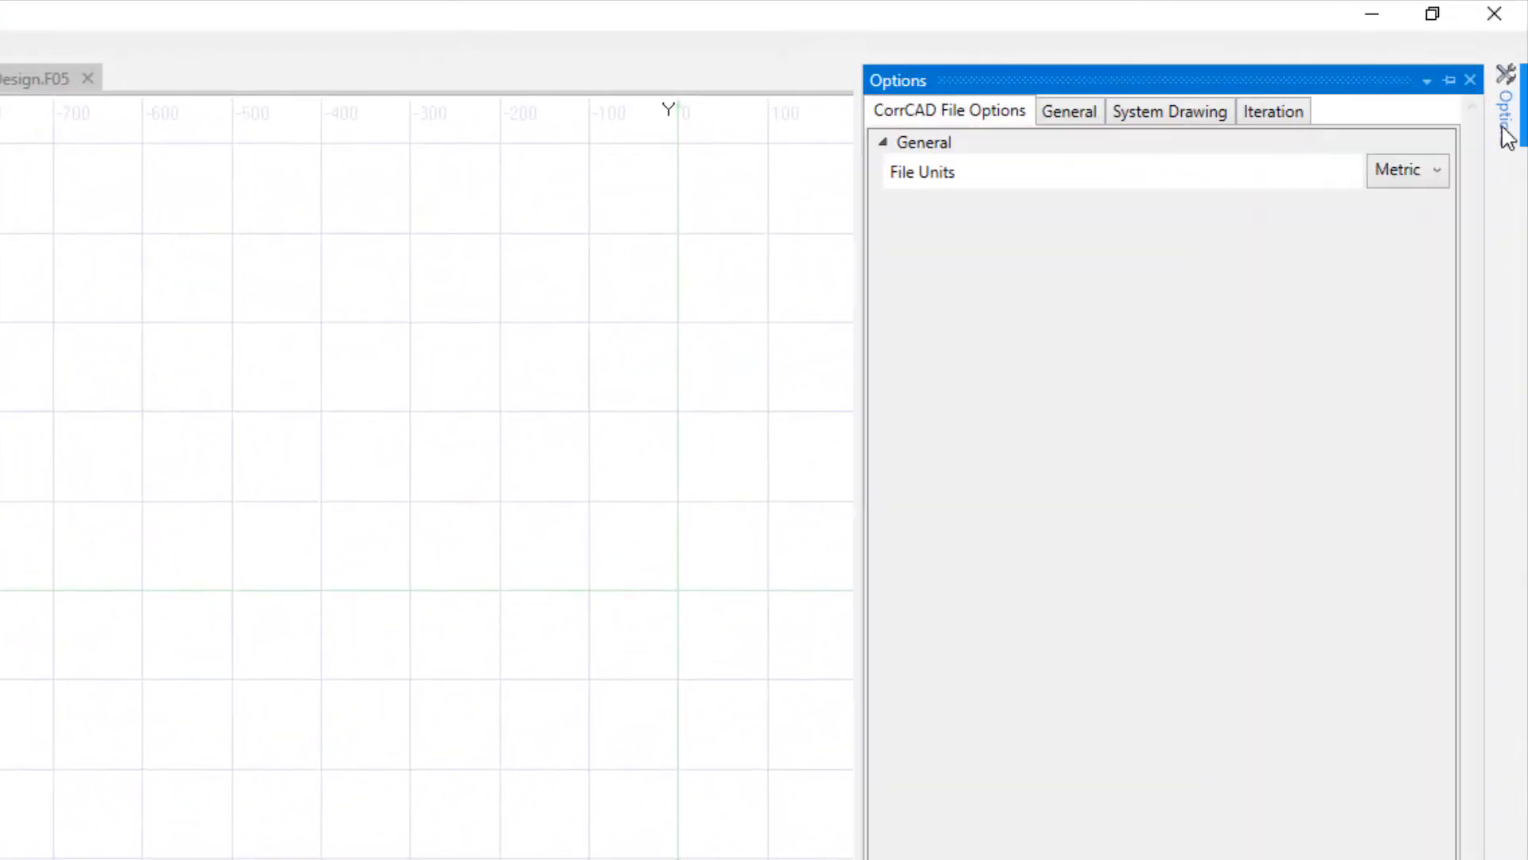
click(1408, 174)
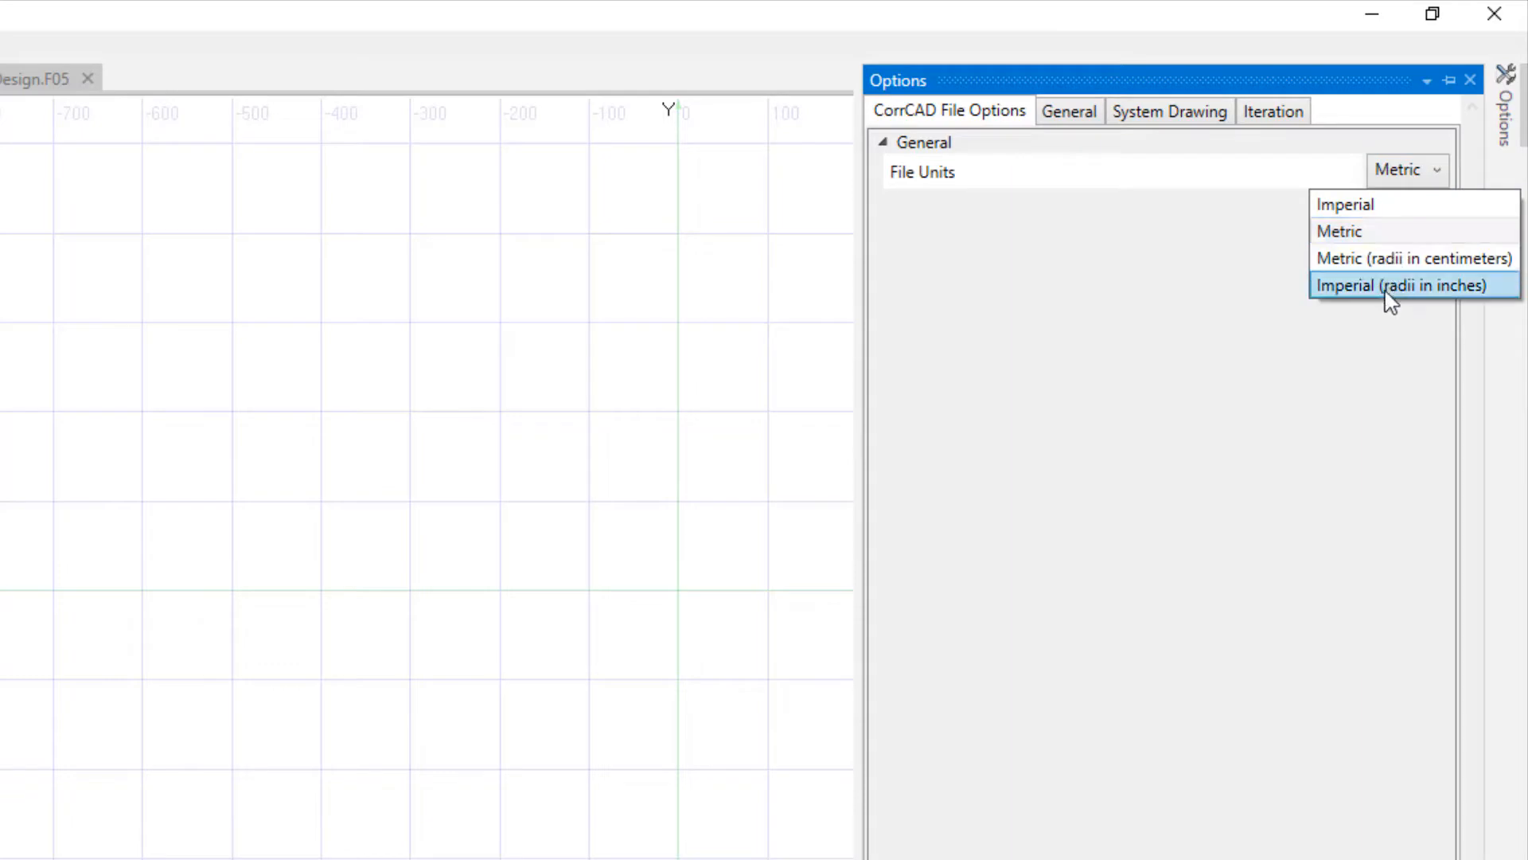
click(1390, 262)
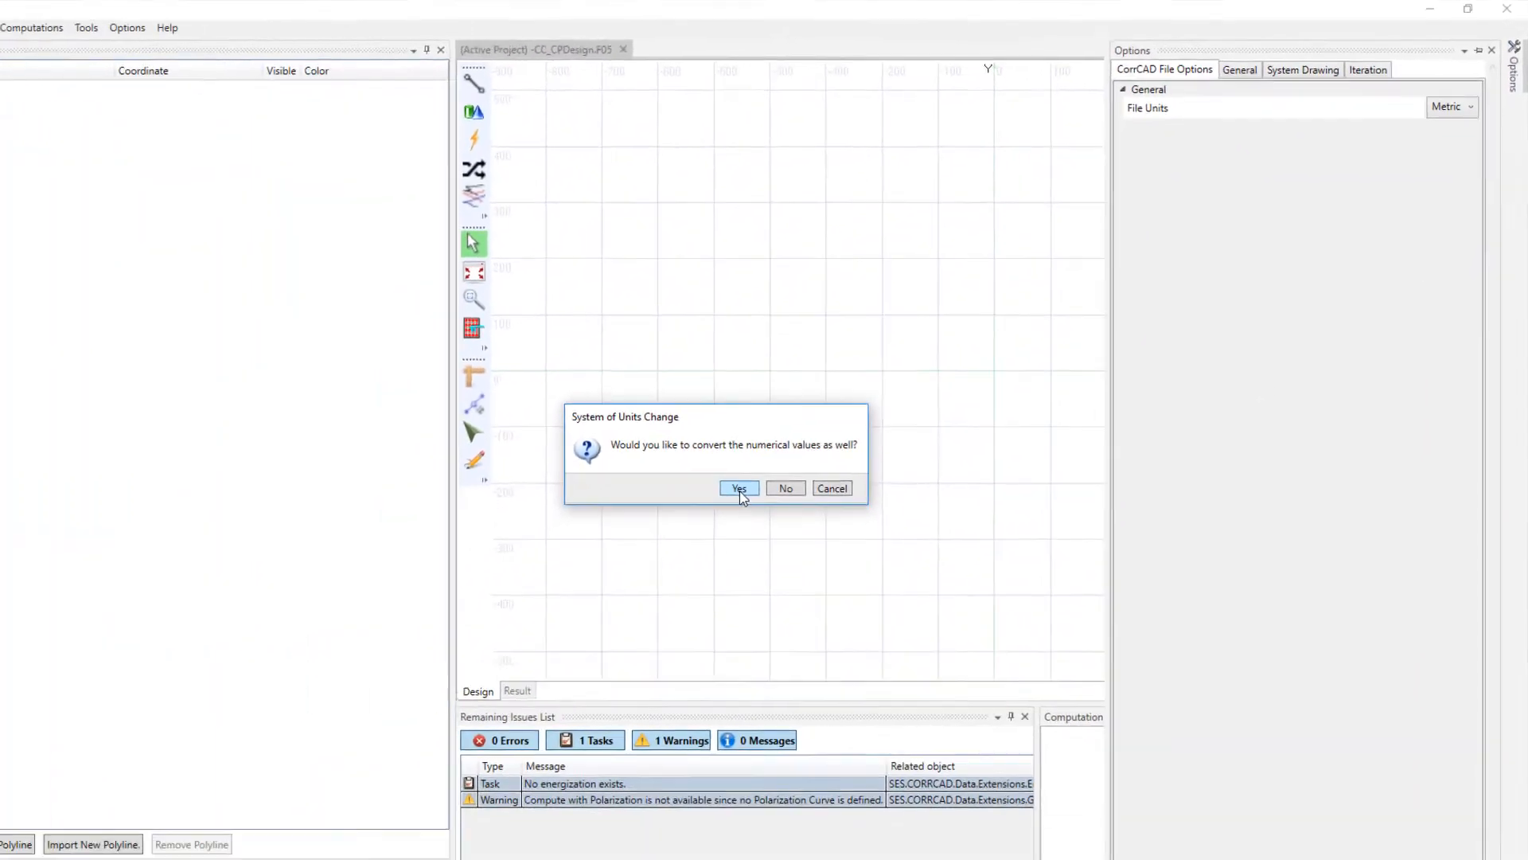
click(738, 488)
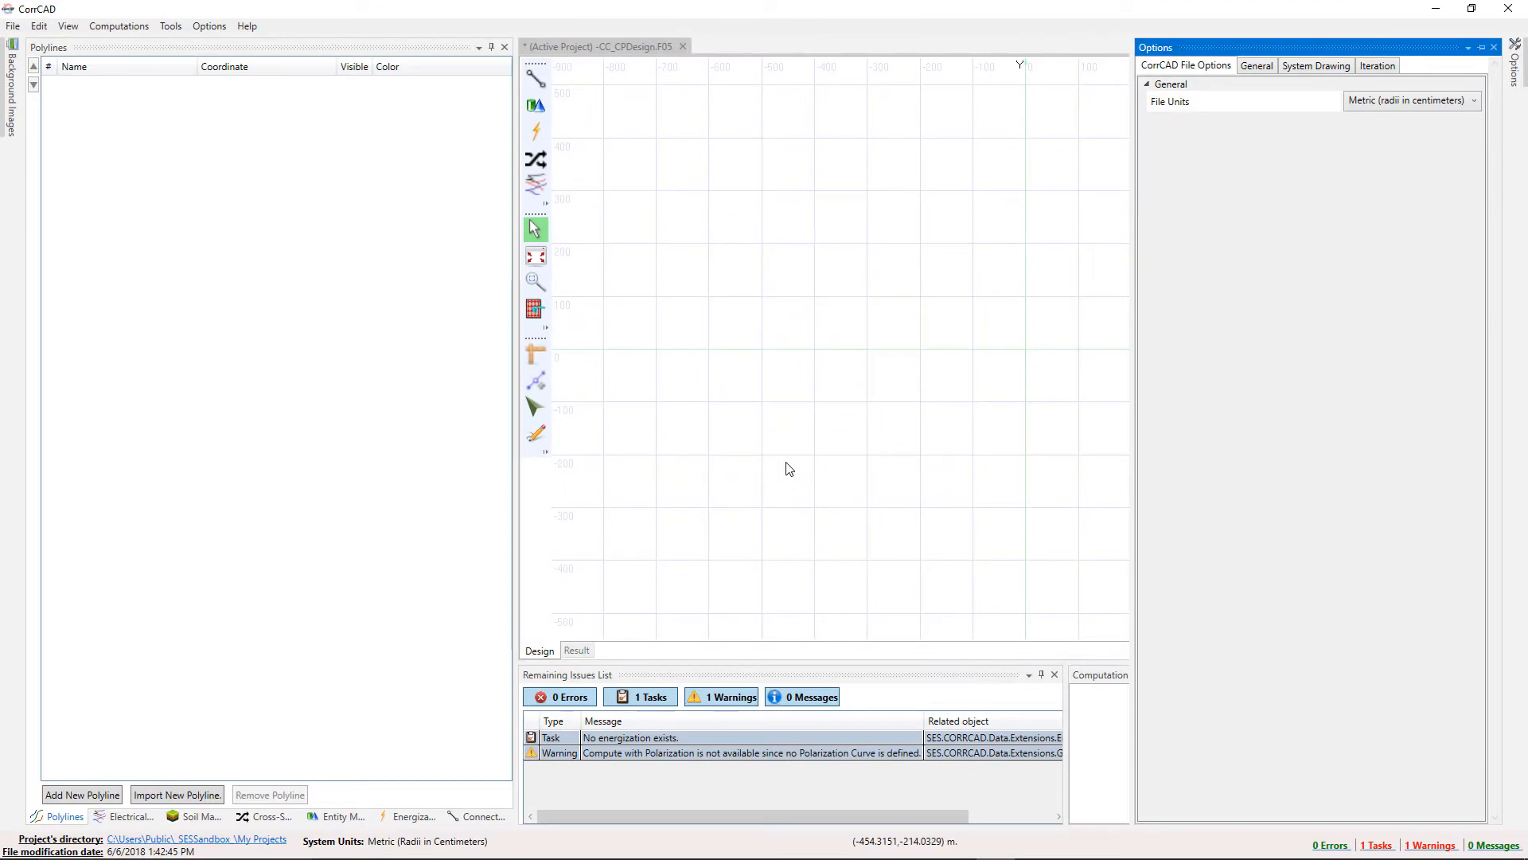
click(1516, 80)
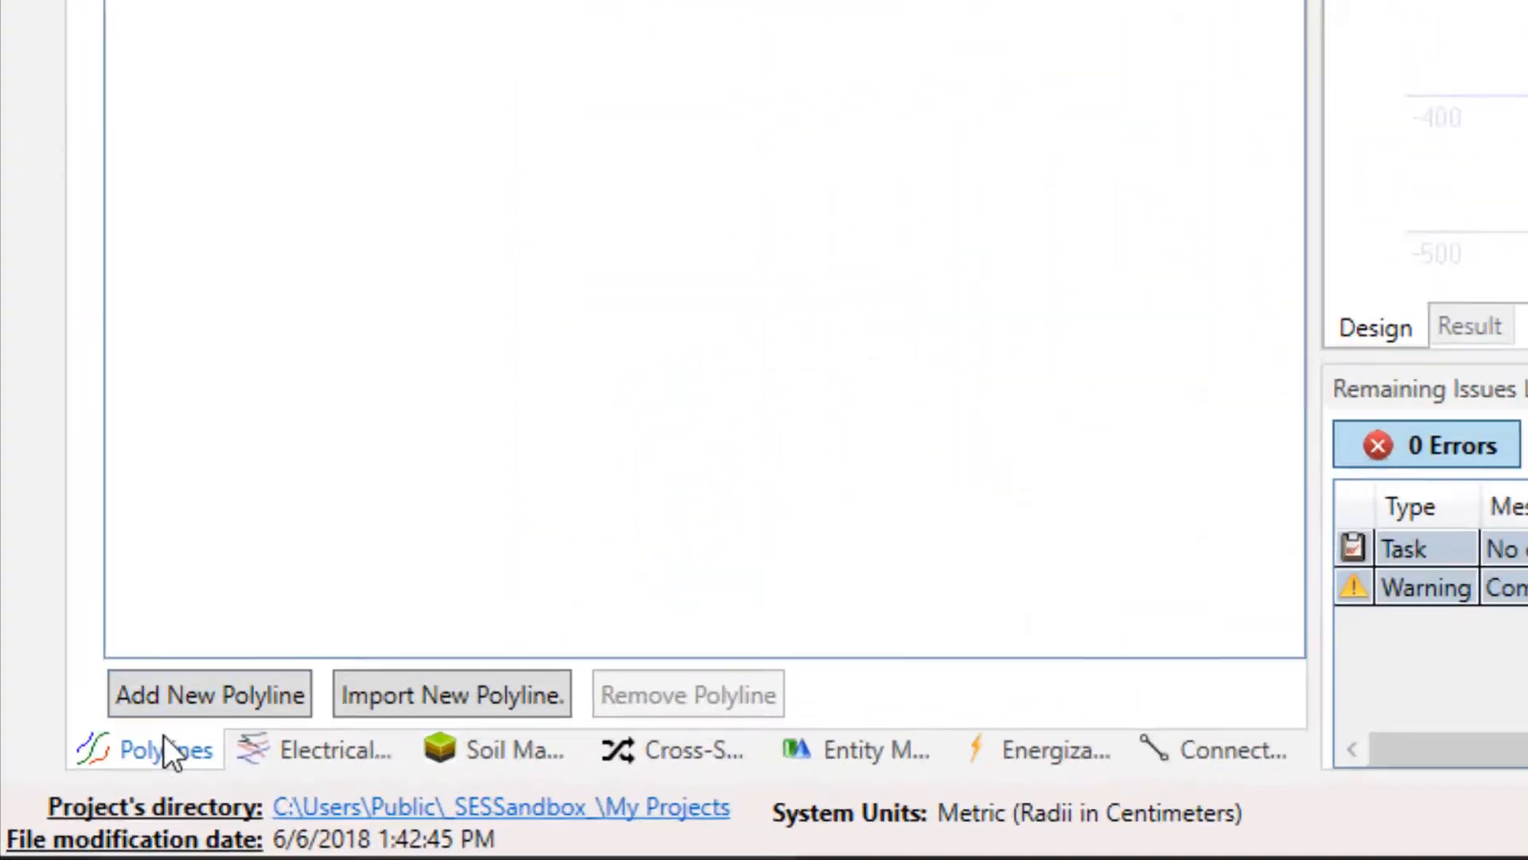
Add a new polyline and define its first point as Start at X -5000 m.
click(223, 633)
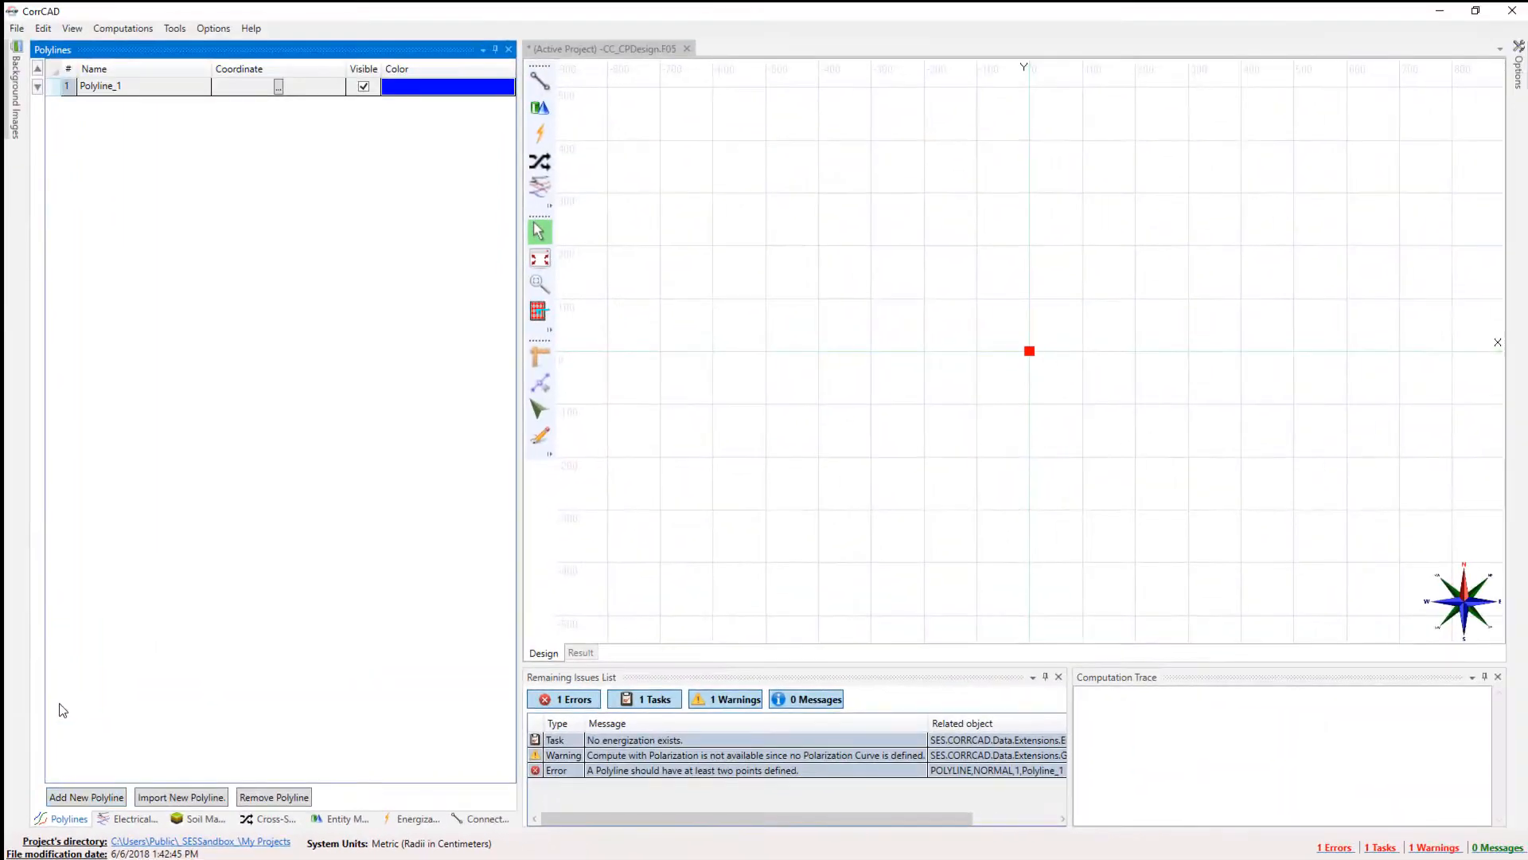
click(278, 88)
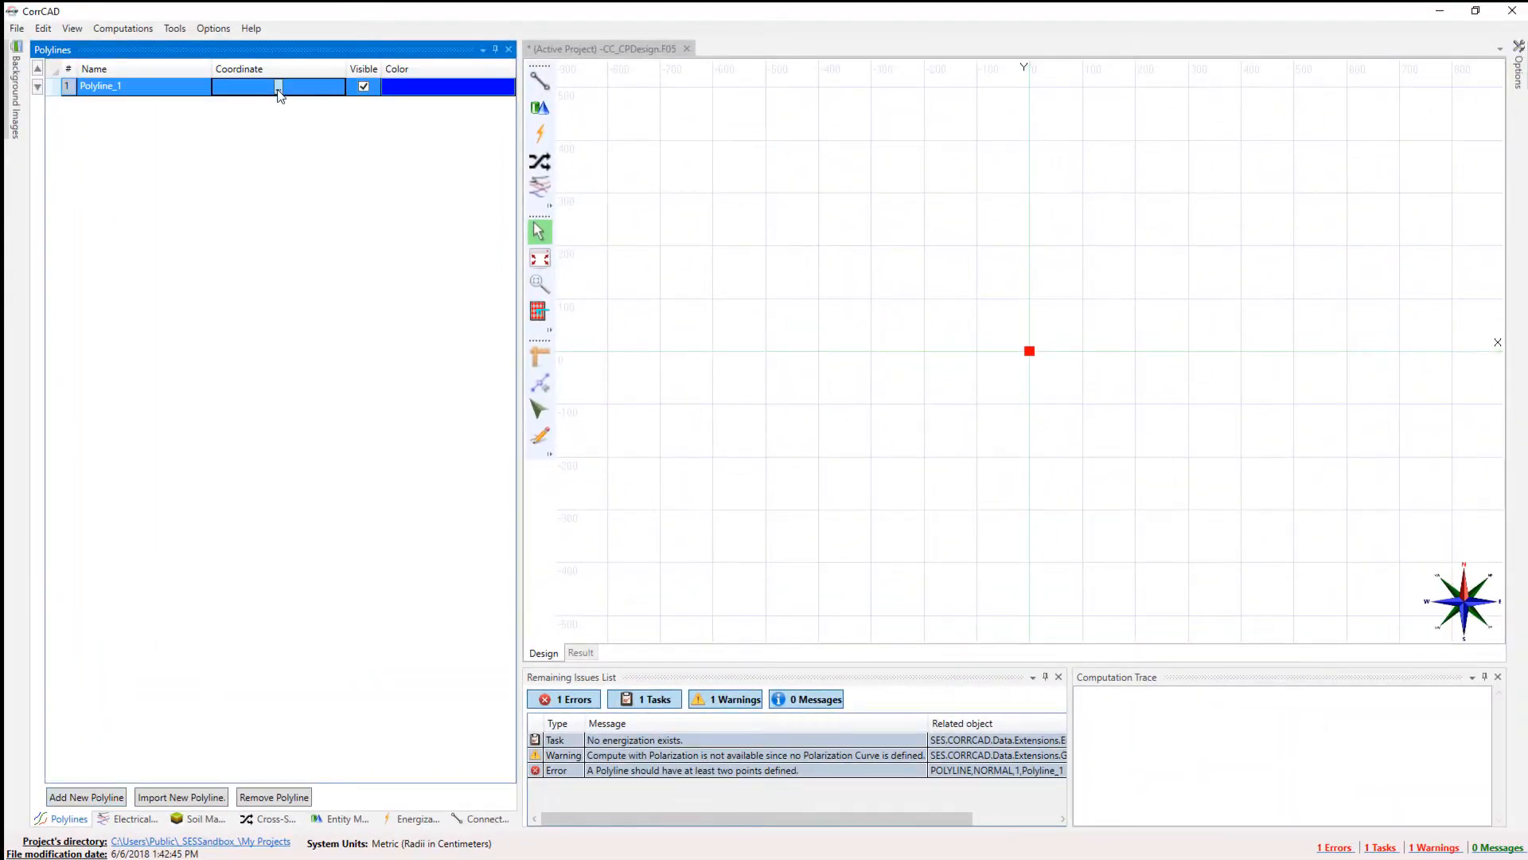
click(629, 368)
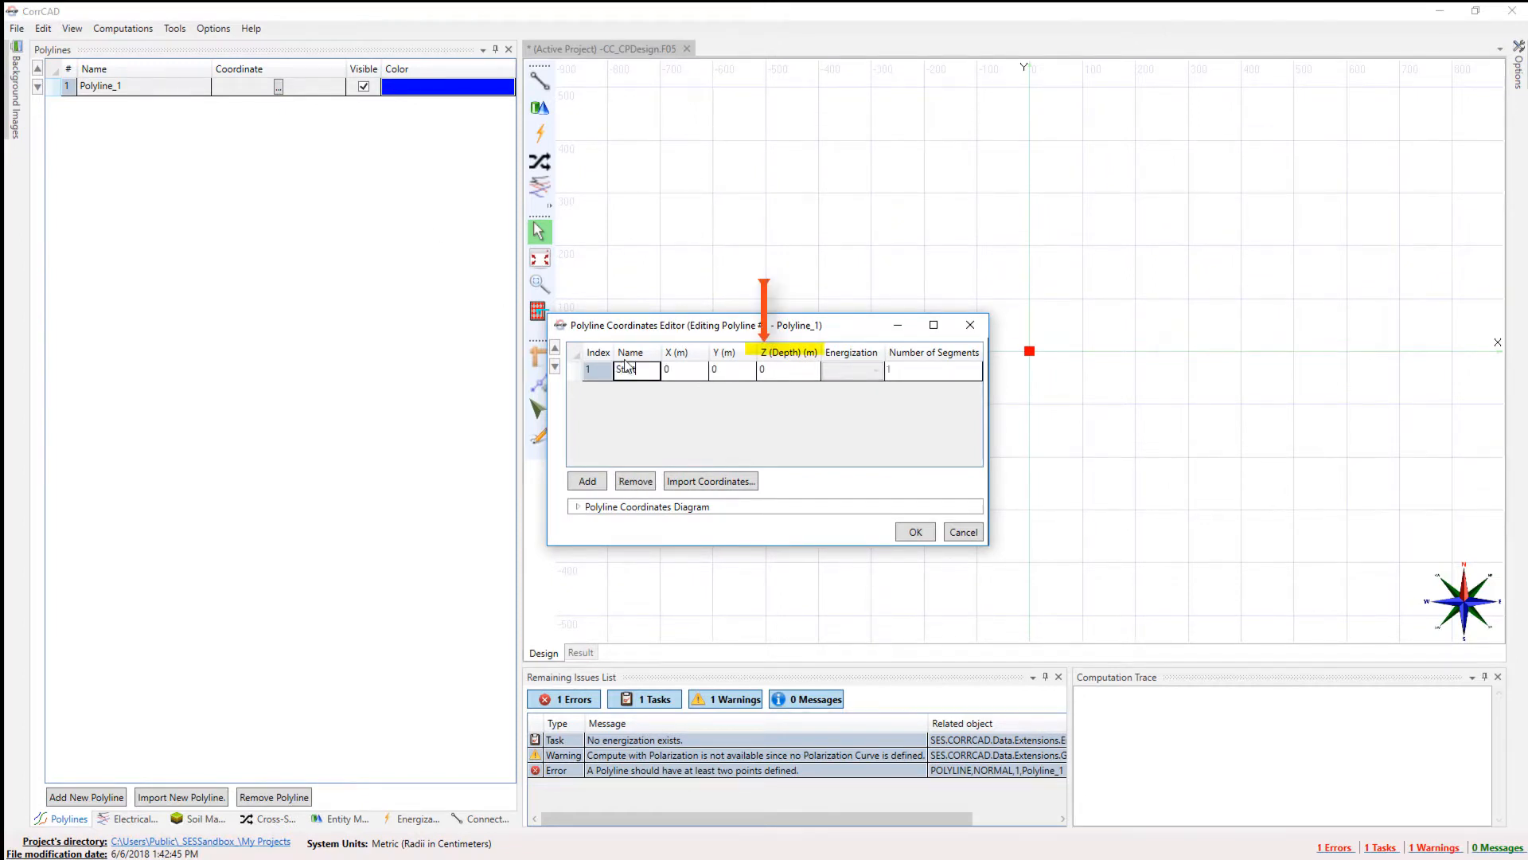
click(673, 371)
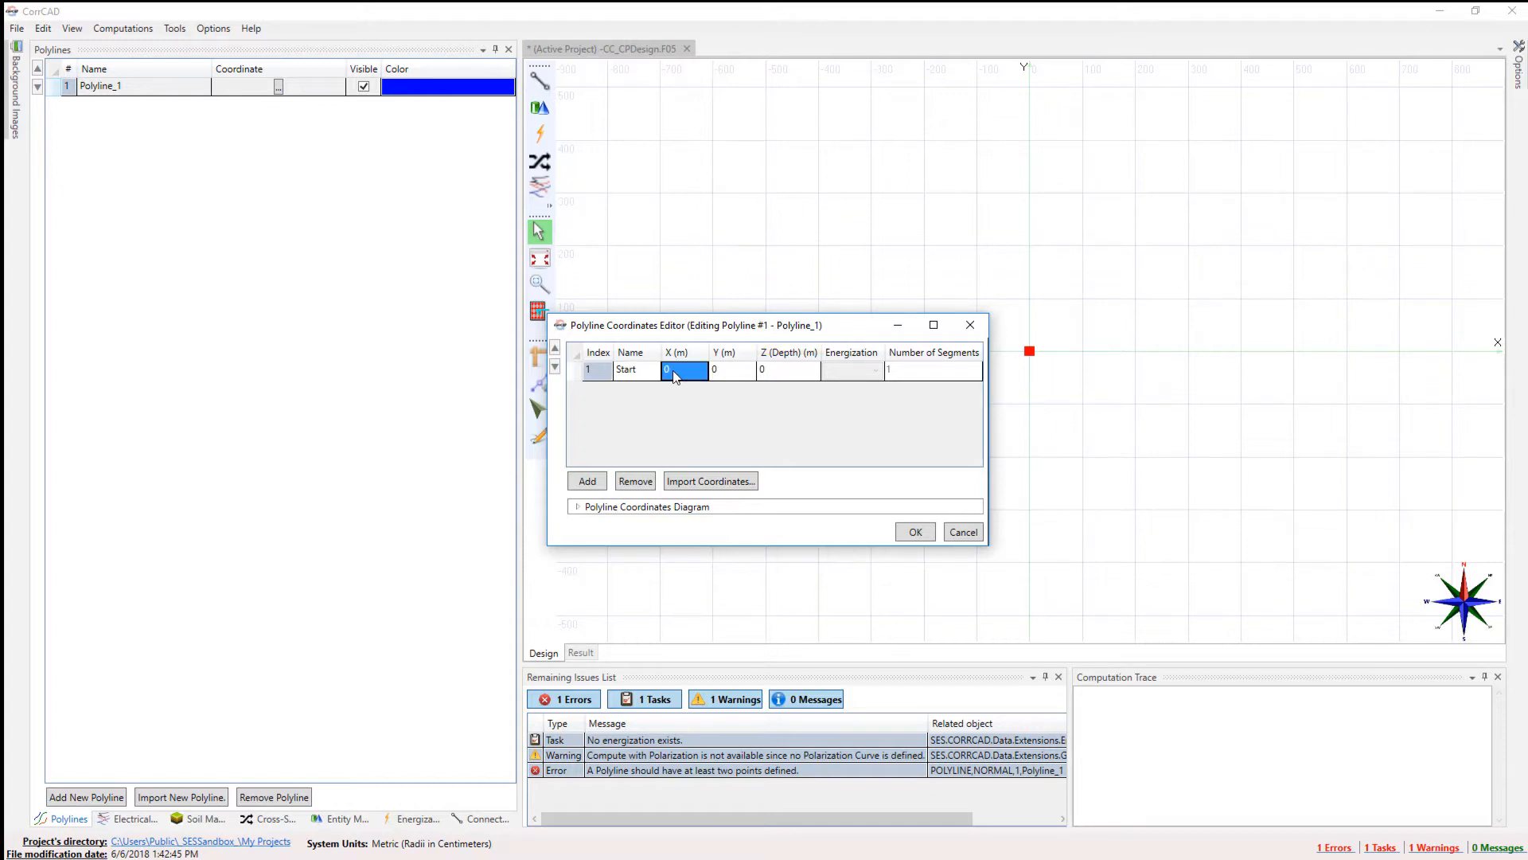
text(-5000)
Add a second point named StartEng at X -4999 m to the polyline.
click(597, 483)
click(627, 391)
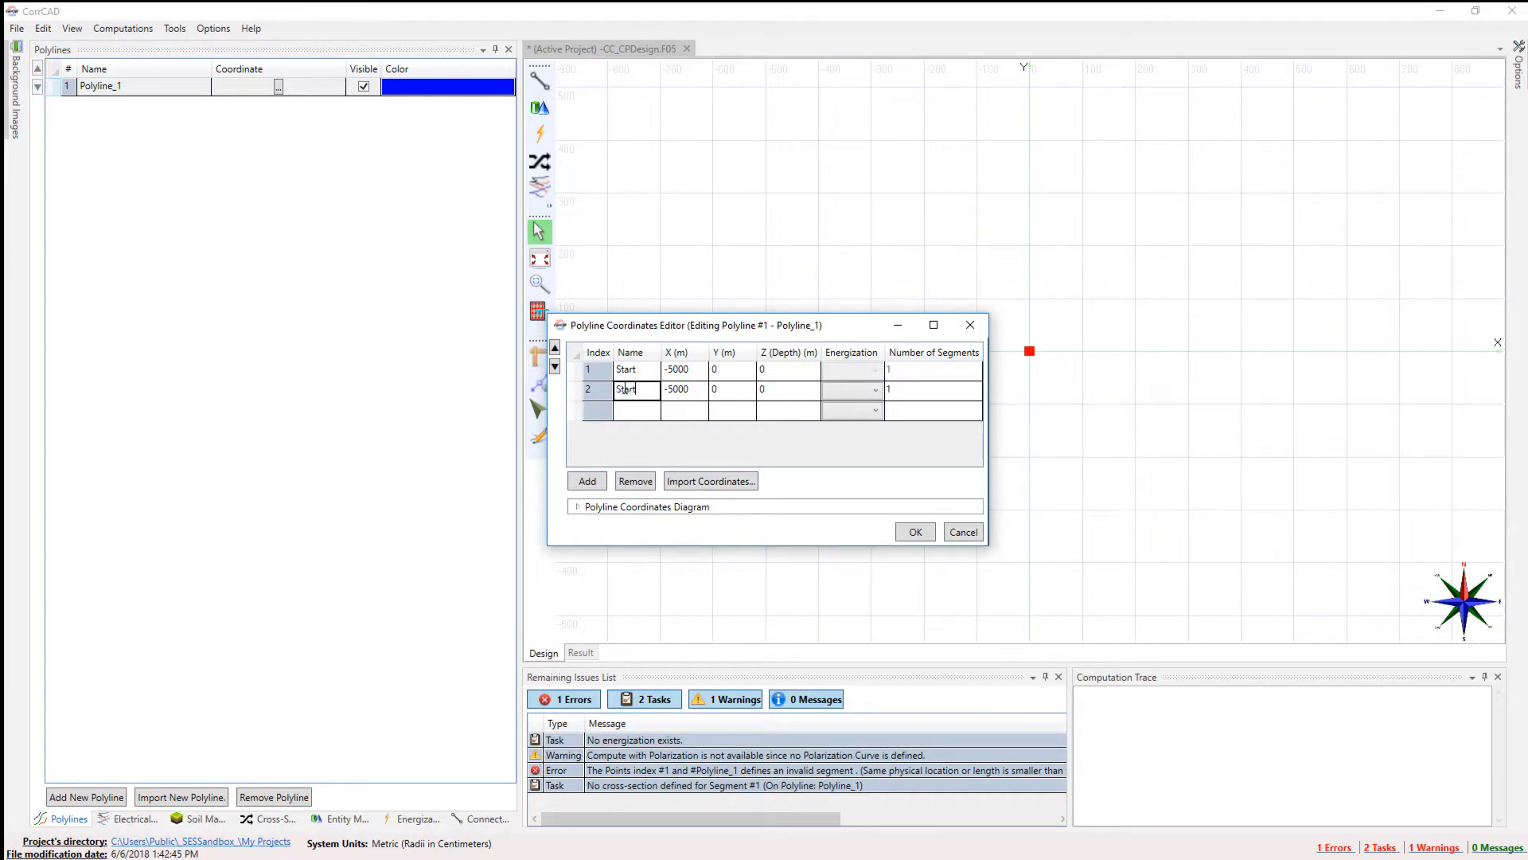
click(692, 392)
text(-4999)
Complete the polyline with Middle at X -1, MiddleEng at 1, EndEng at 4999 and End at 5000 m, using 50 segments for Middle and EndEng.
click(644, 411)
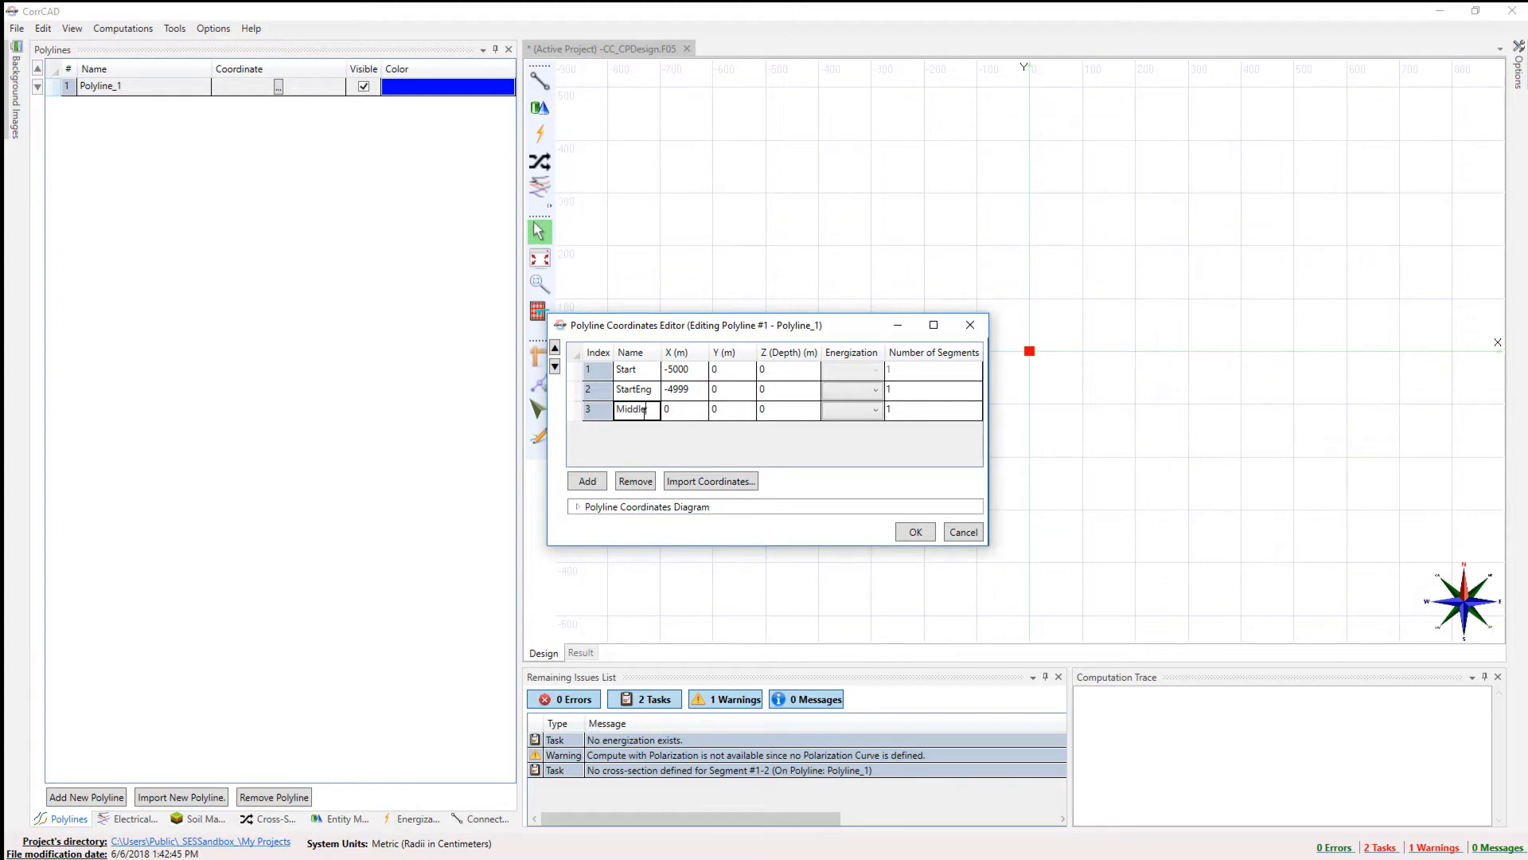
click(669, 410)
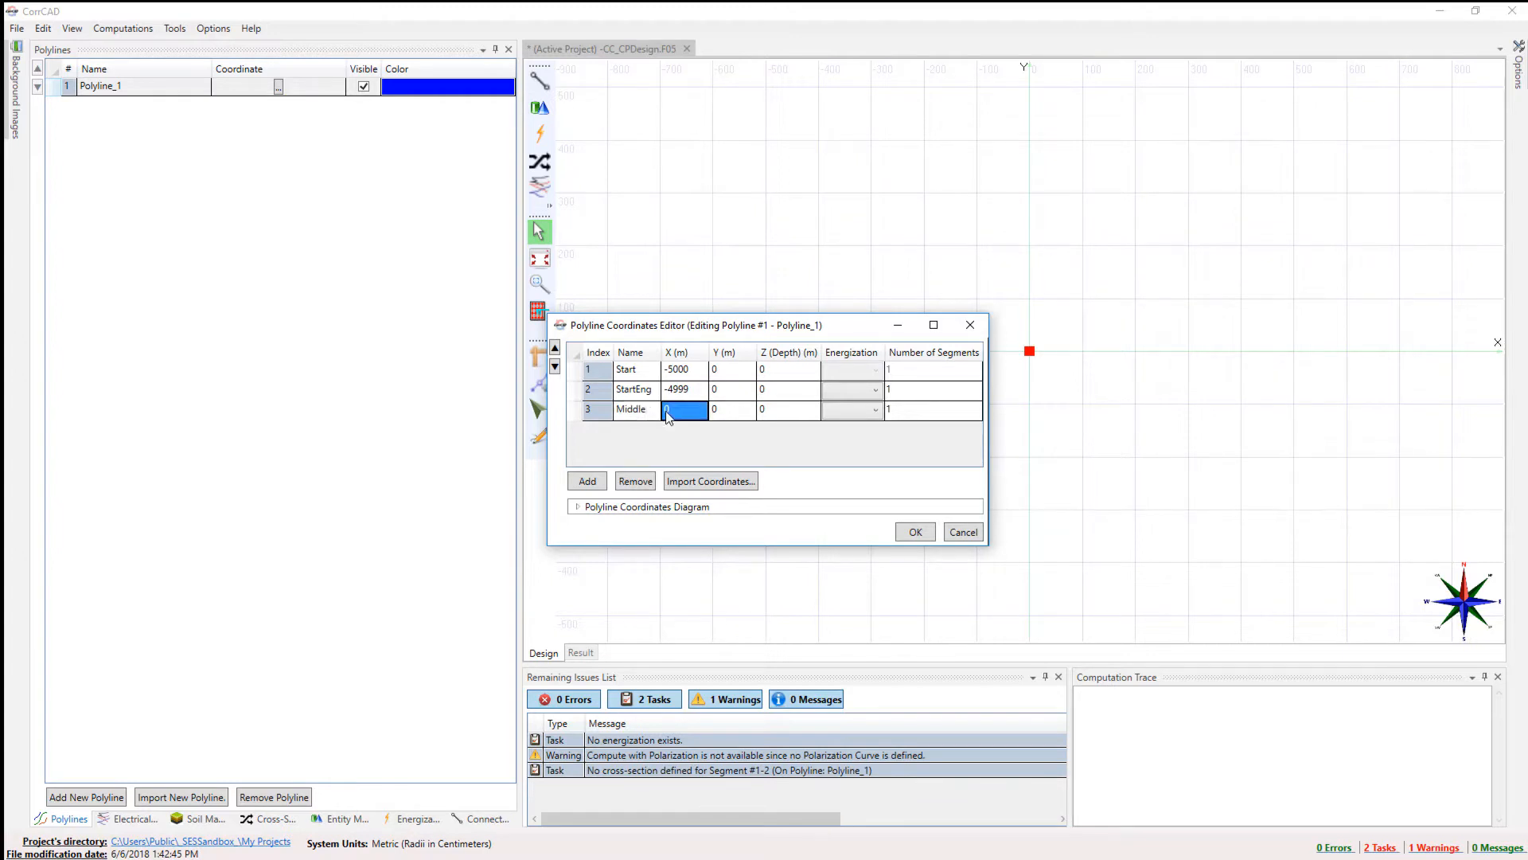
text(-1)
click(891, 410)
text(50)
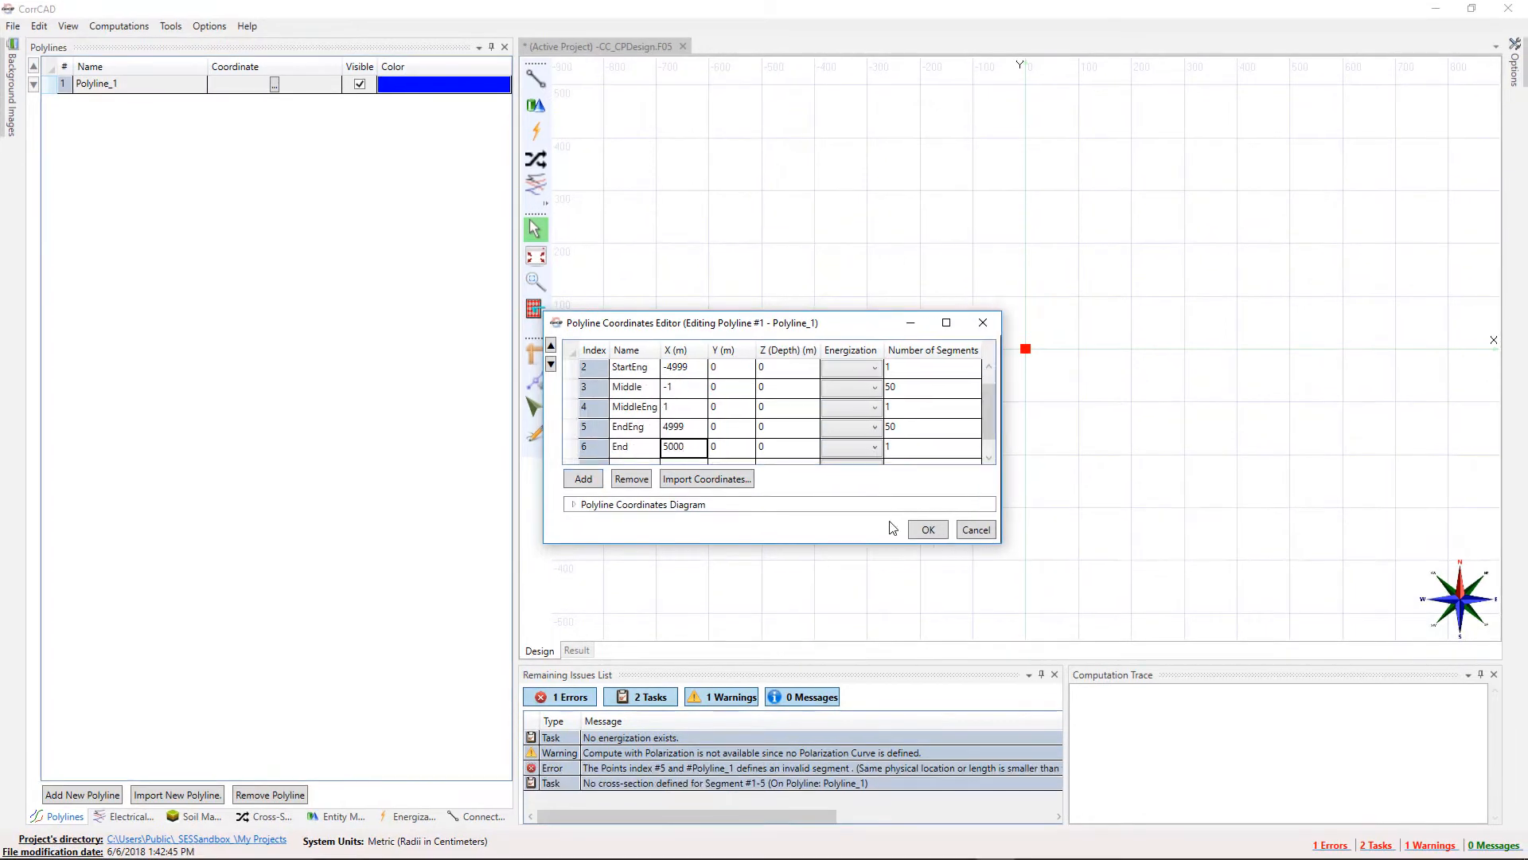
click(928, 530)
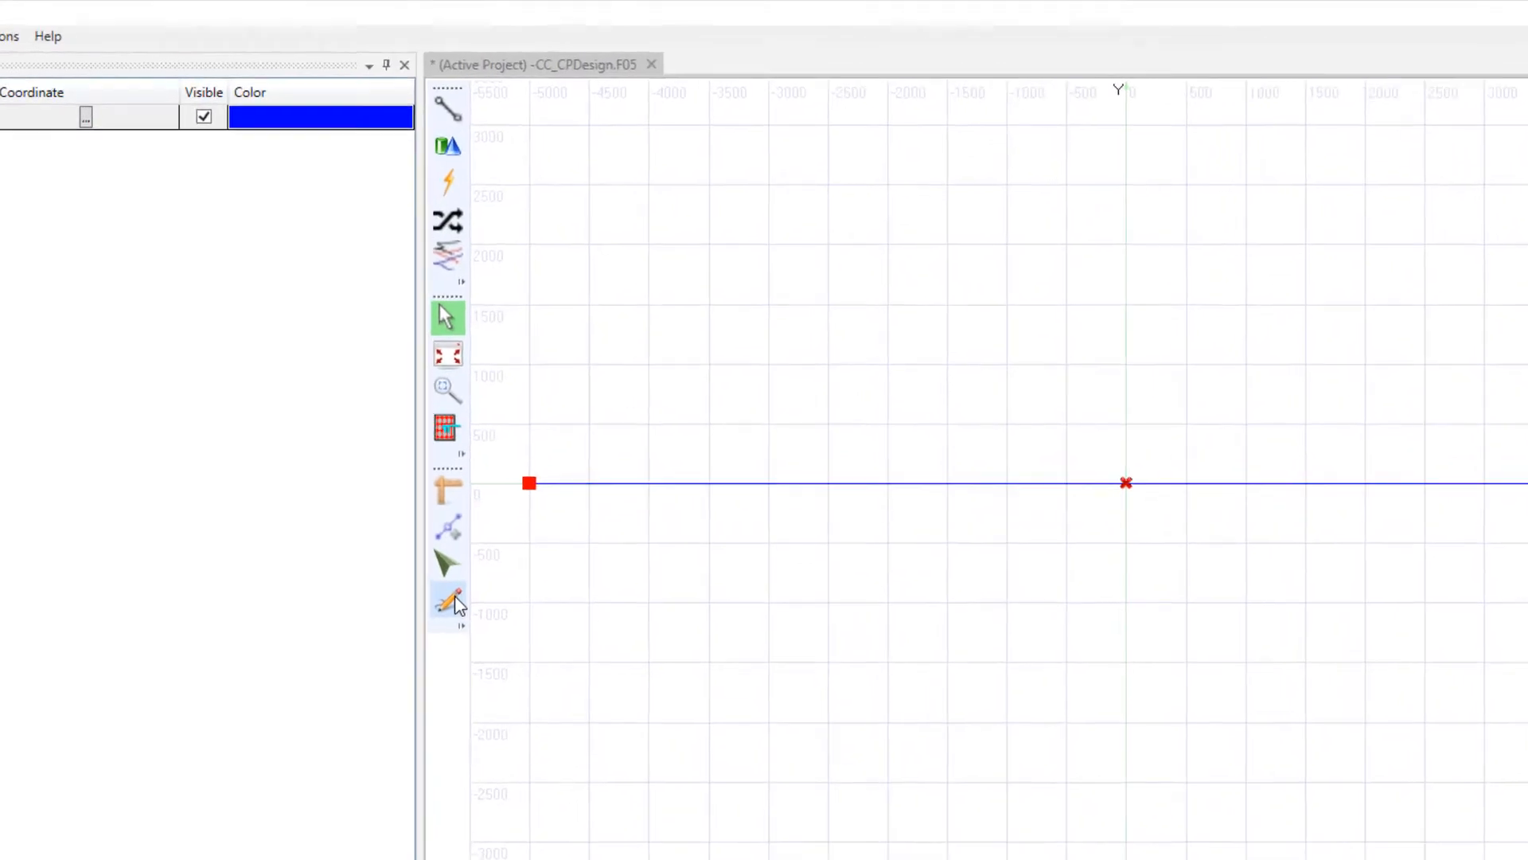
Draw a second polyline through about (1538, -1007), (-448, -1801) and (-2452, -822) m and review its point coordinates.
click(450, 601)
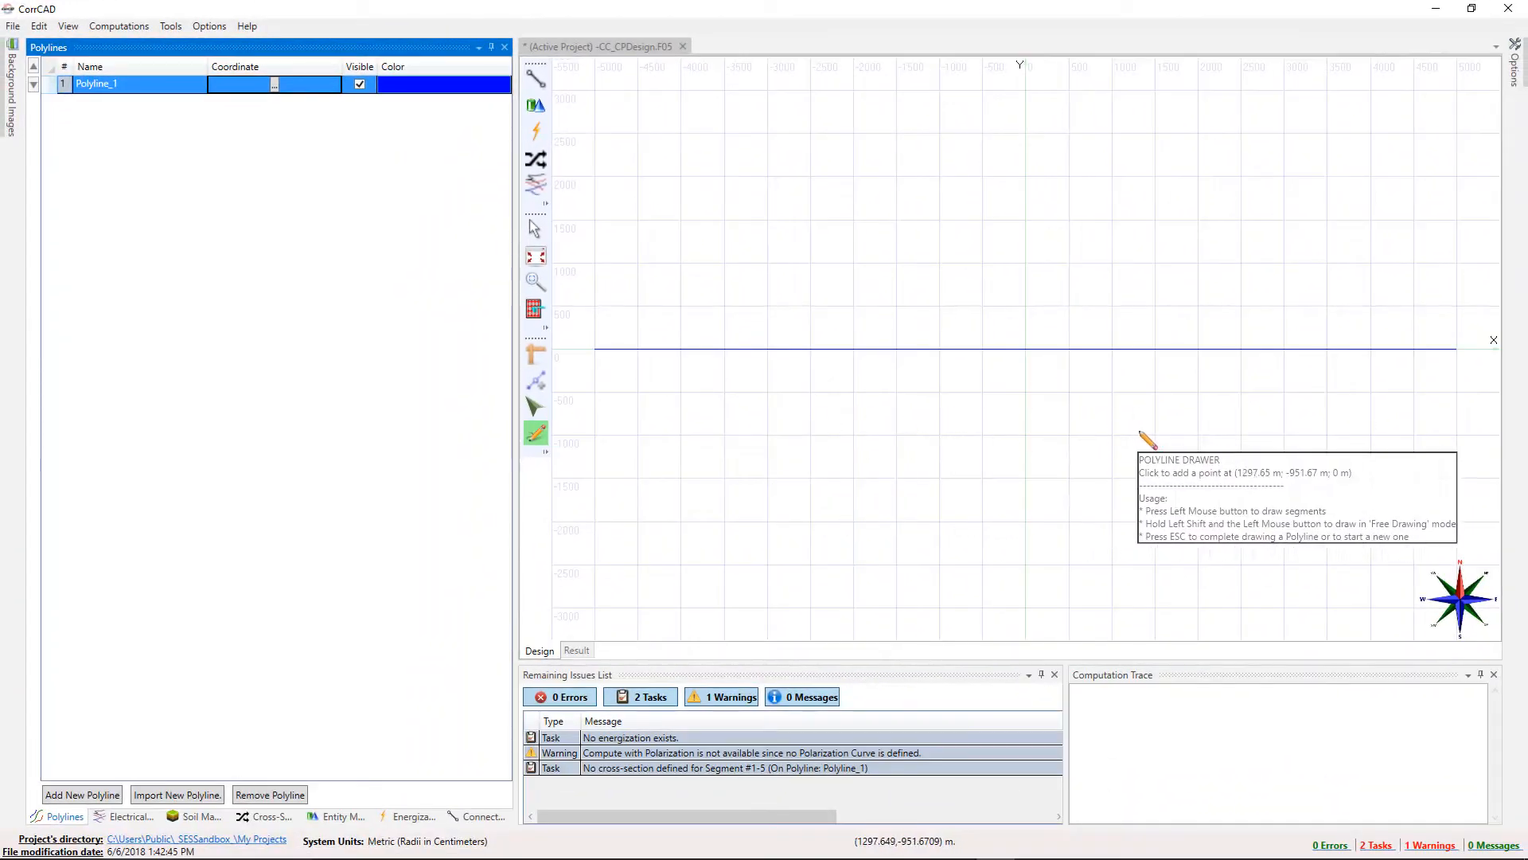
click(1158, 435)
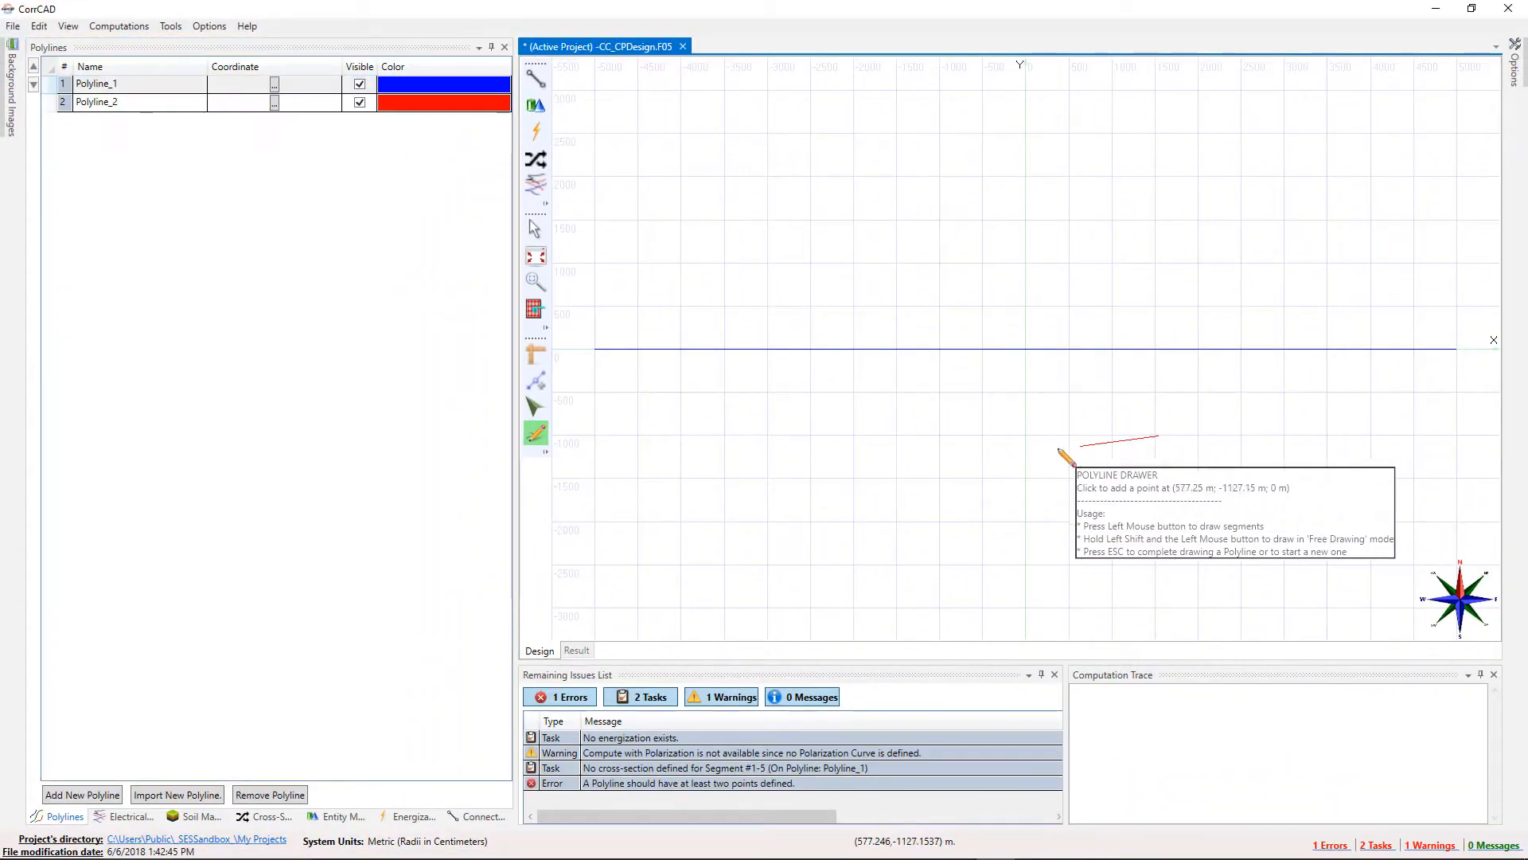
click(988, 504)
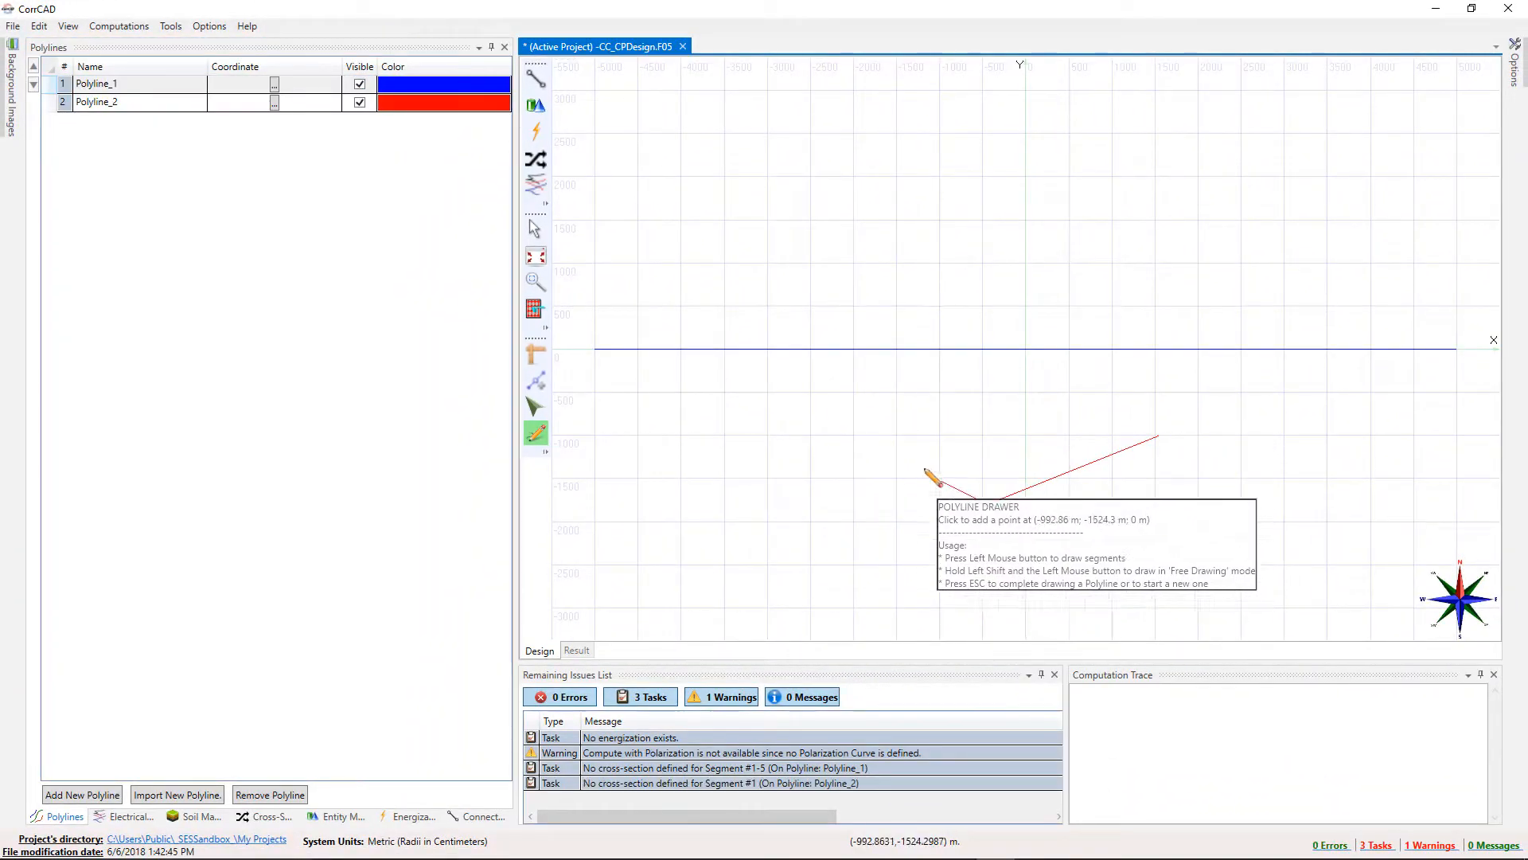
click(816, 422)
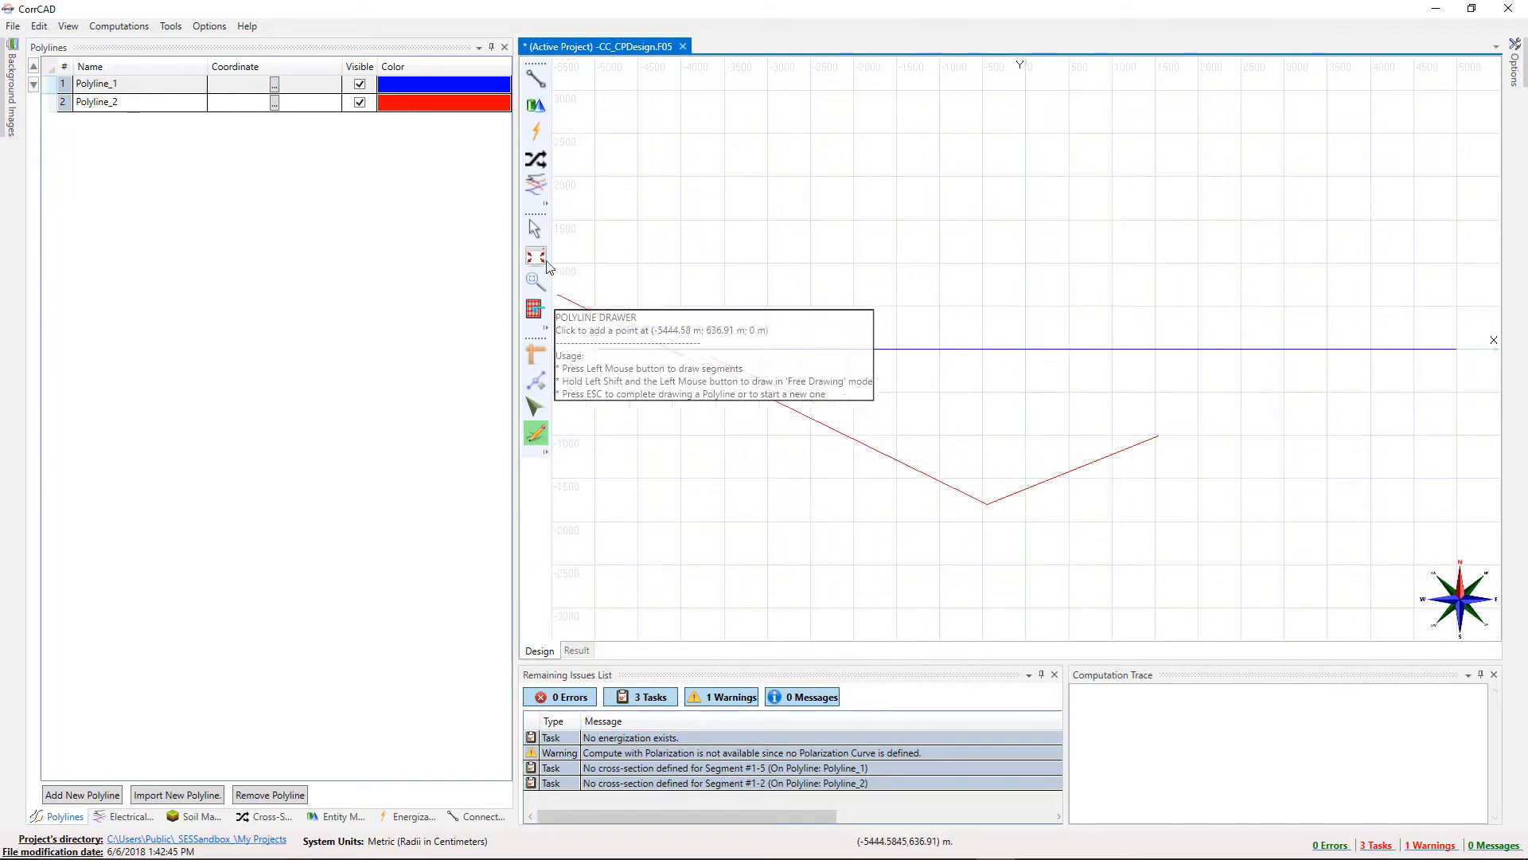
click(534, 229)
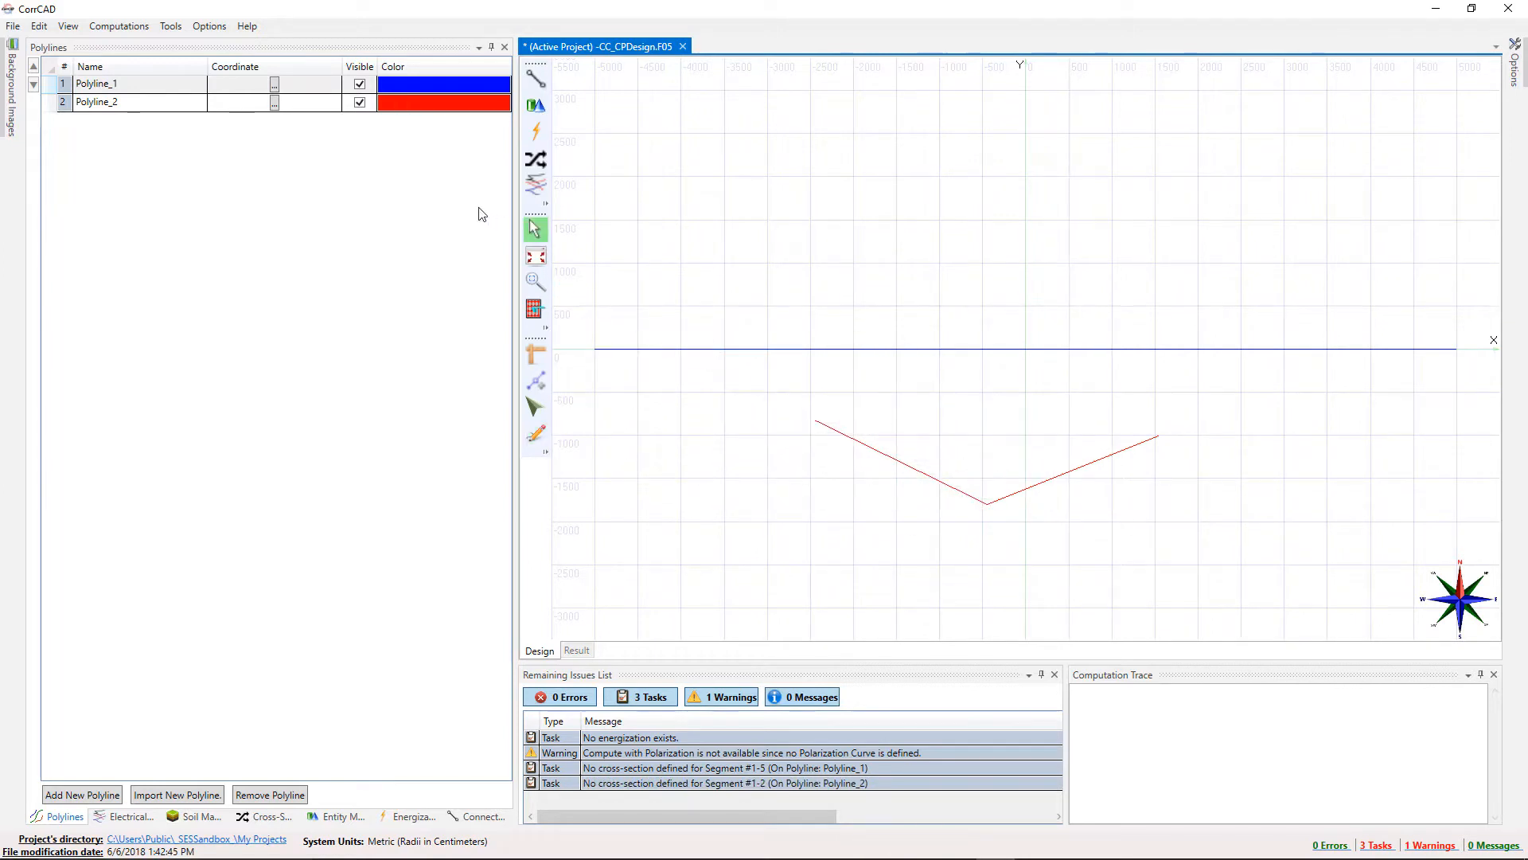
click(273, 104)
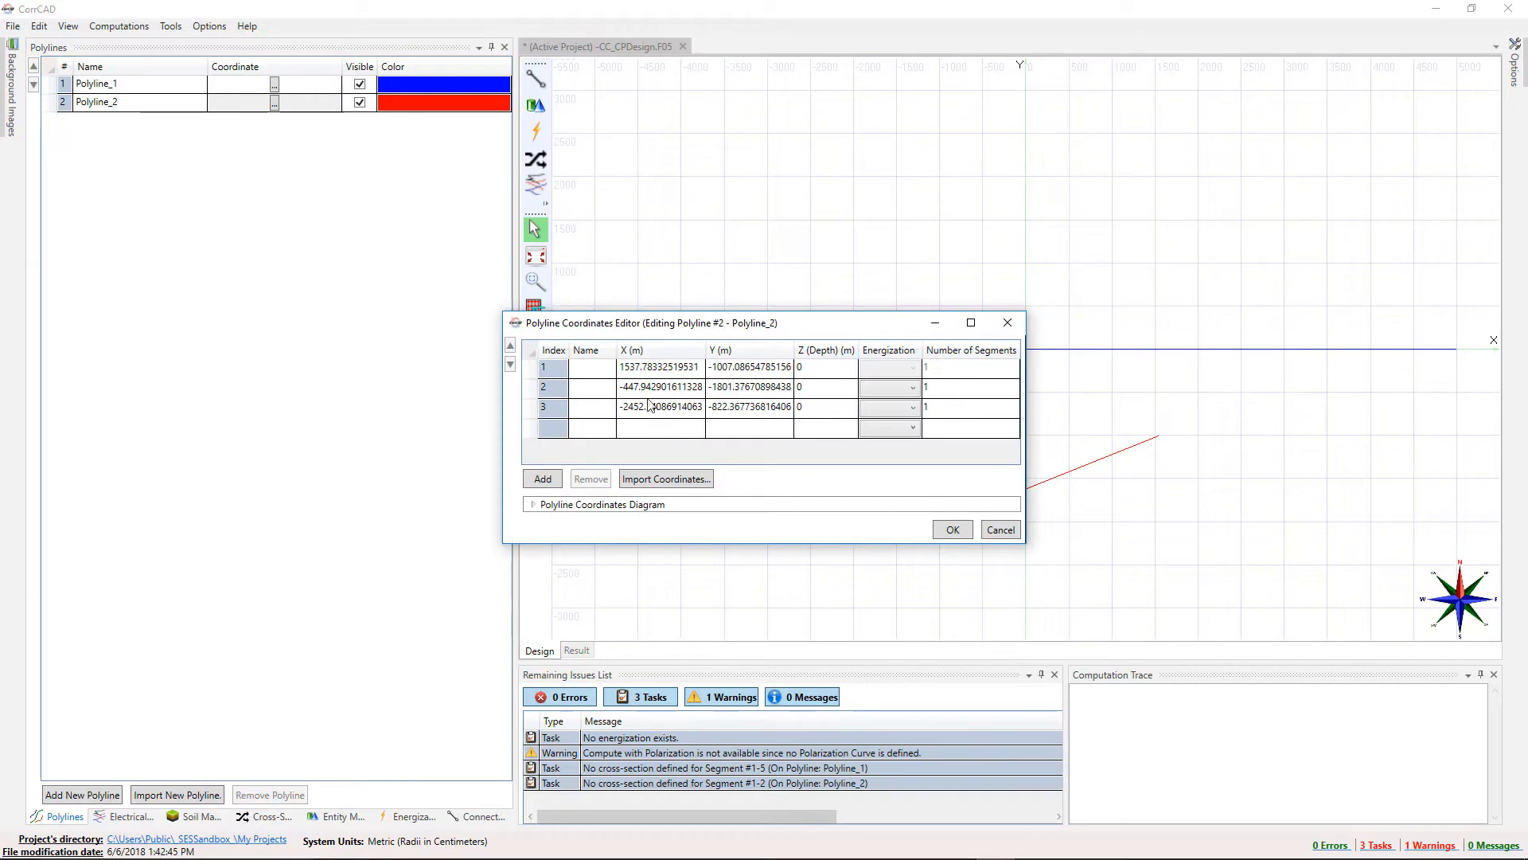
click(953, 530)
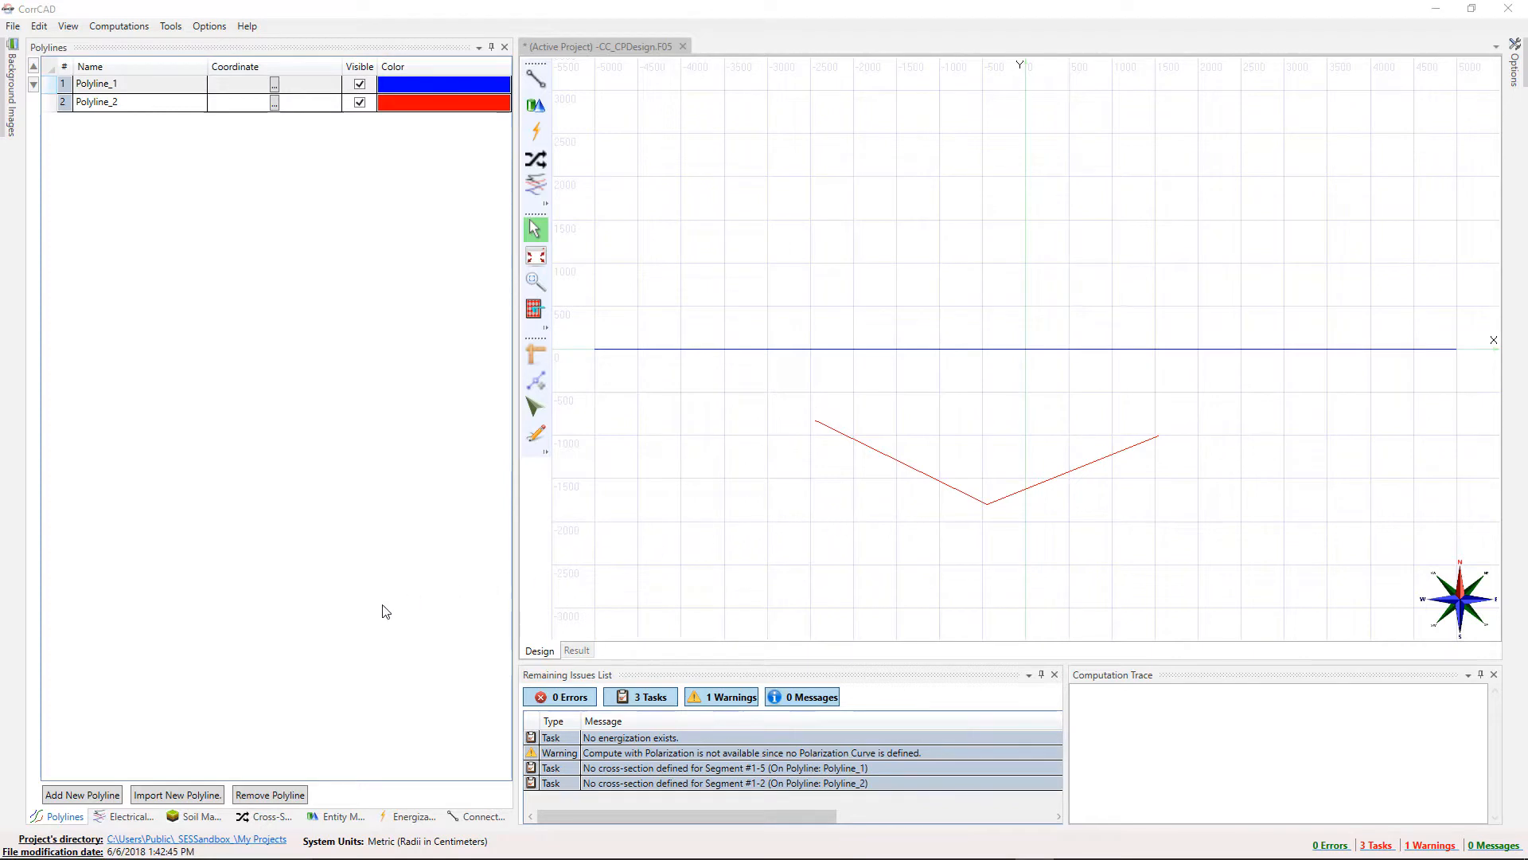
click(211, 795)
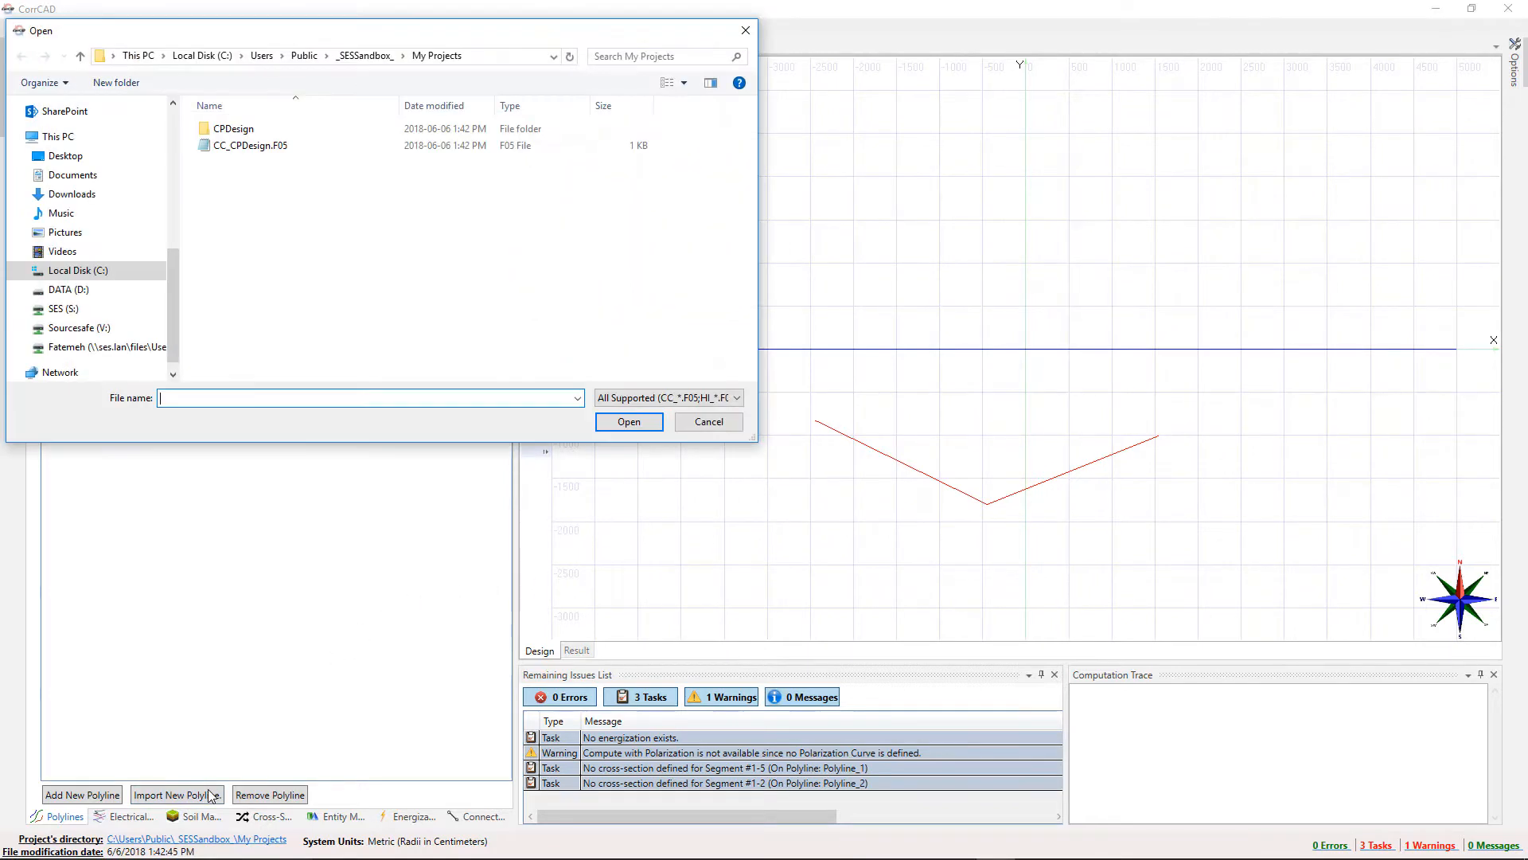
click(744, 32)
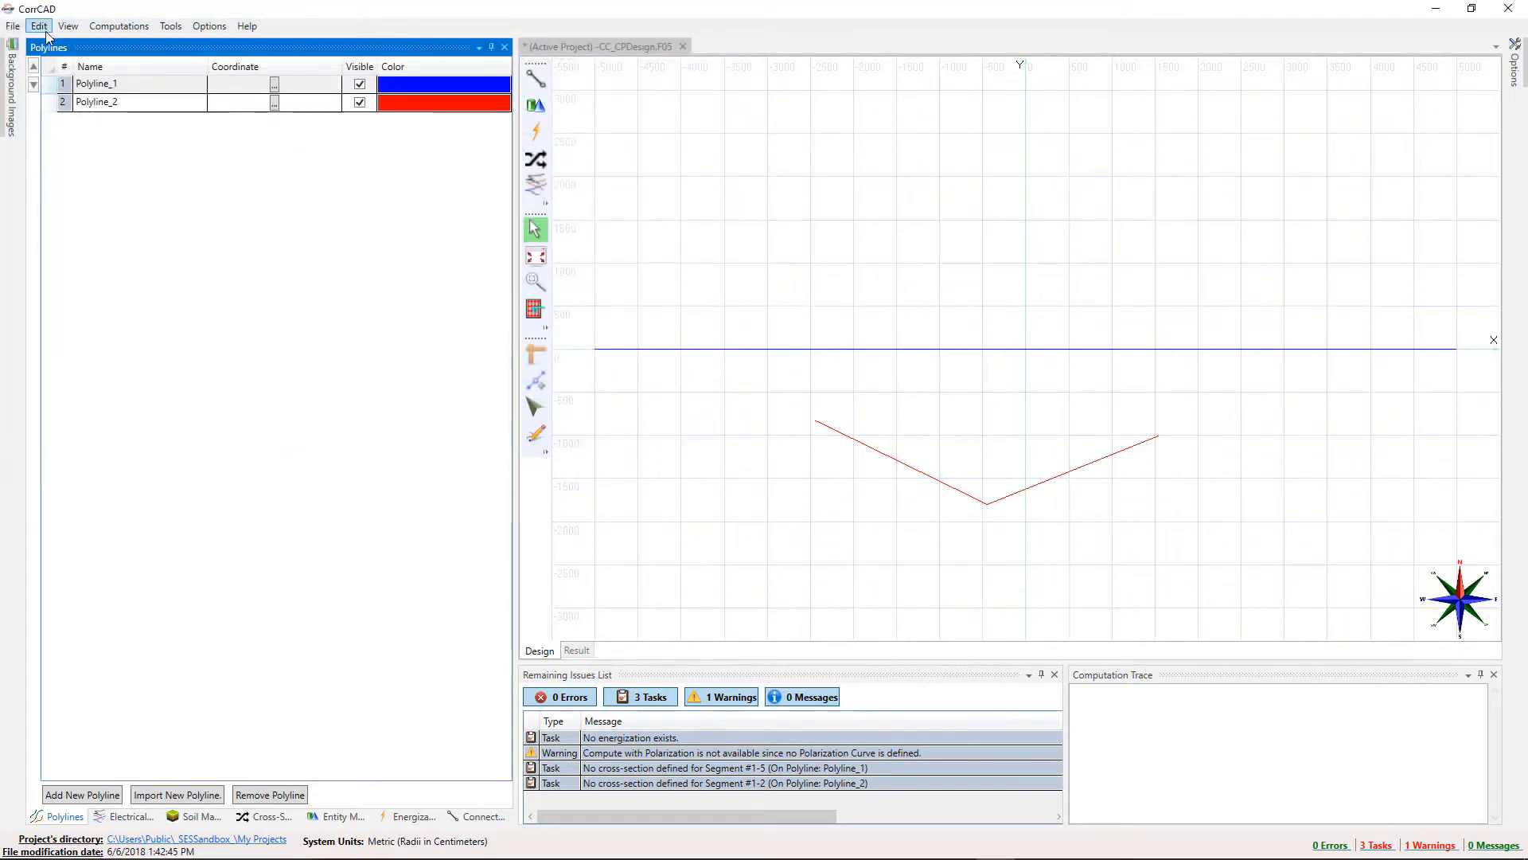
click(40, 27)
mouse_move(13, 26)
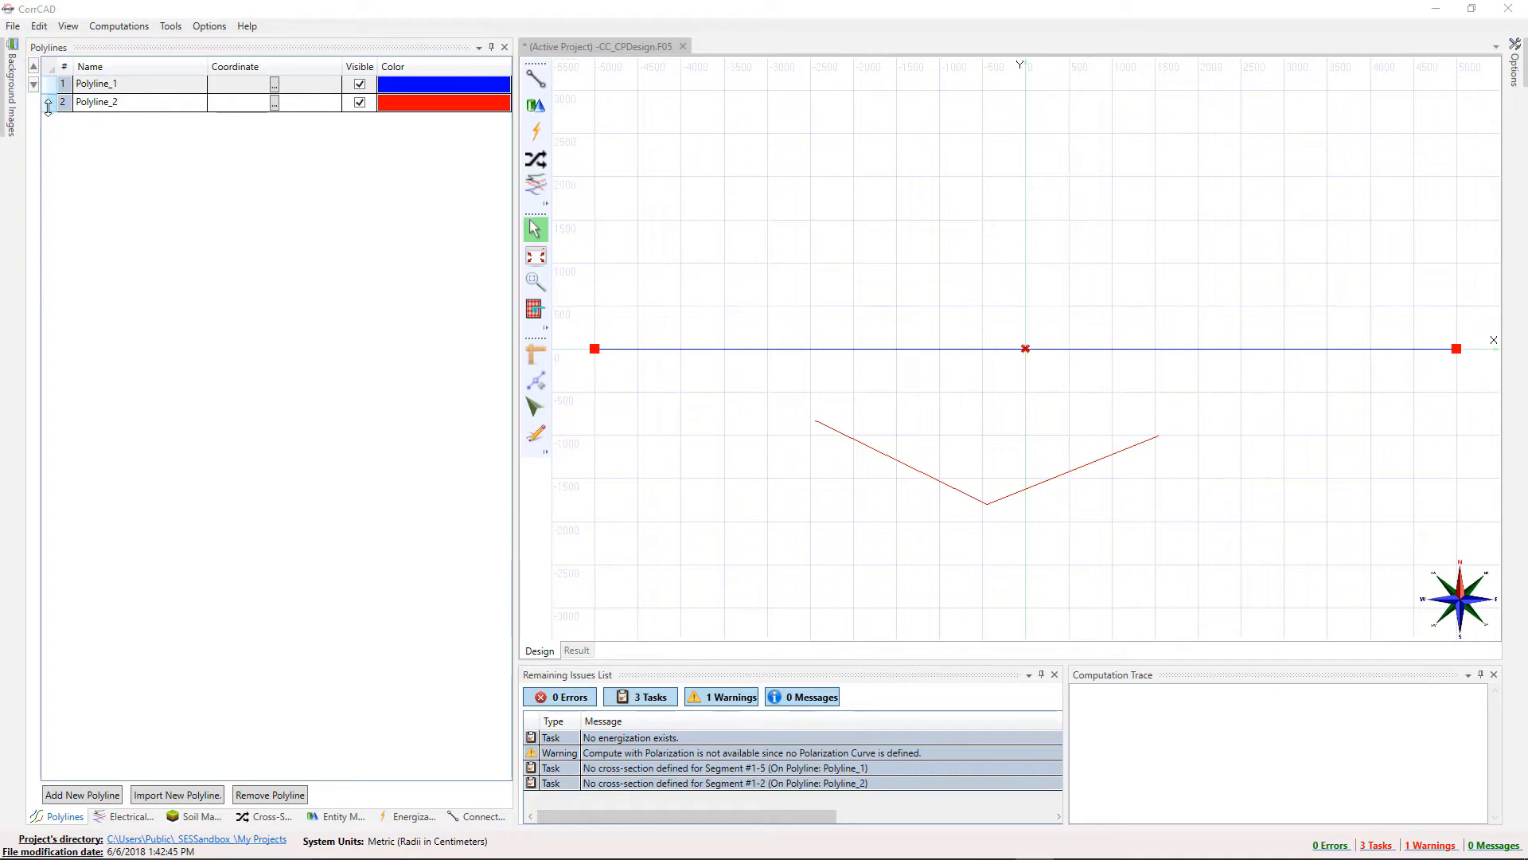
Remove the hand-drawn second polyline from the project.
click(48, 103)
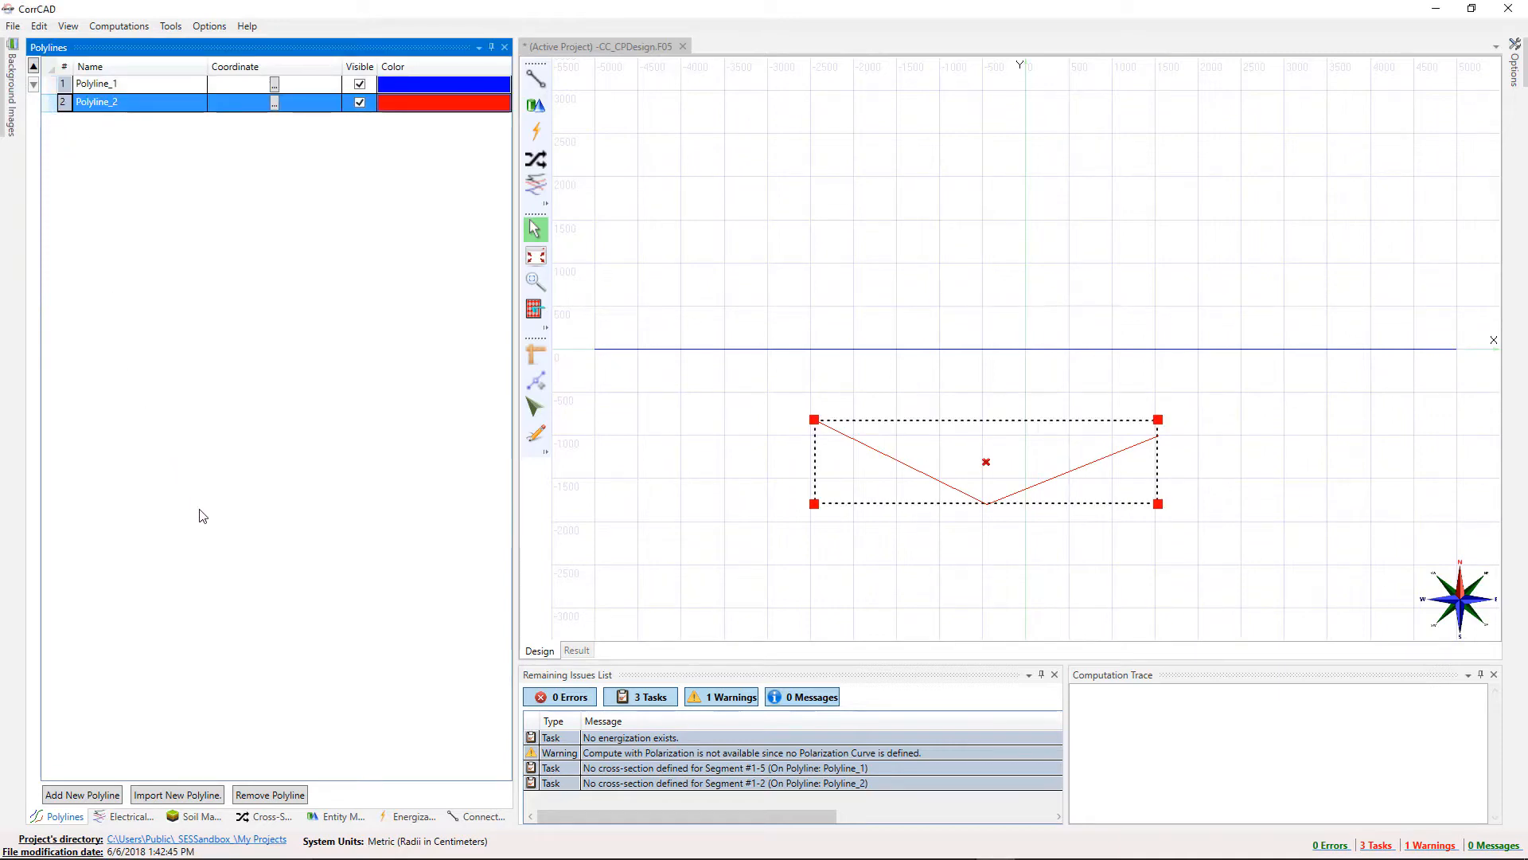
click(267, 795)
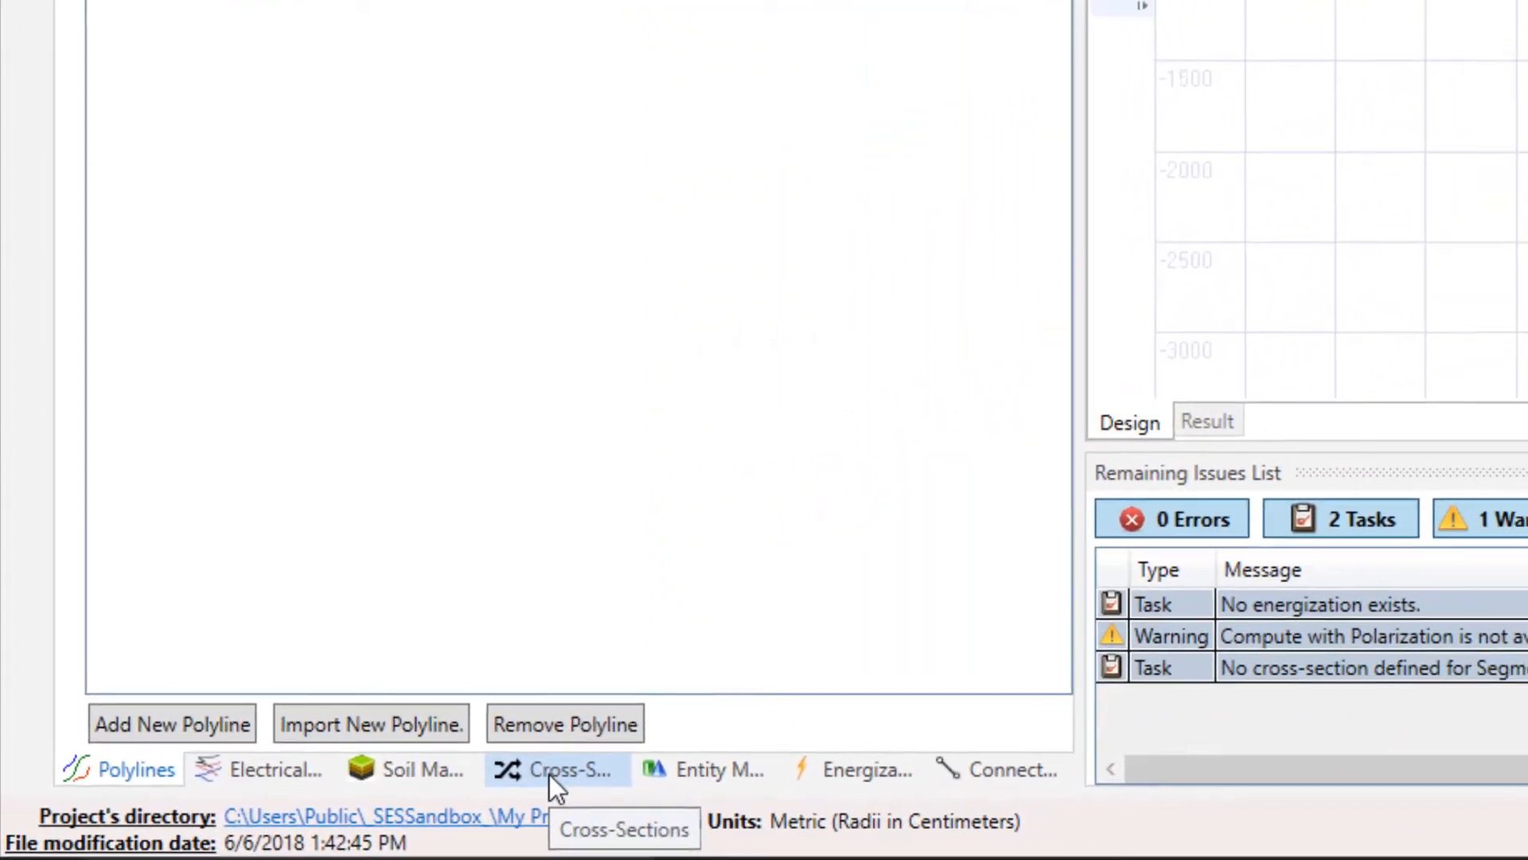
Create a new cross-section and open its definition.
click(584, 767)
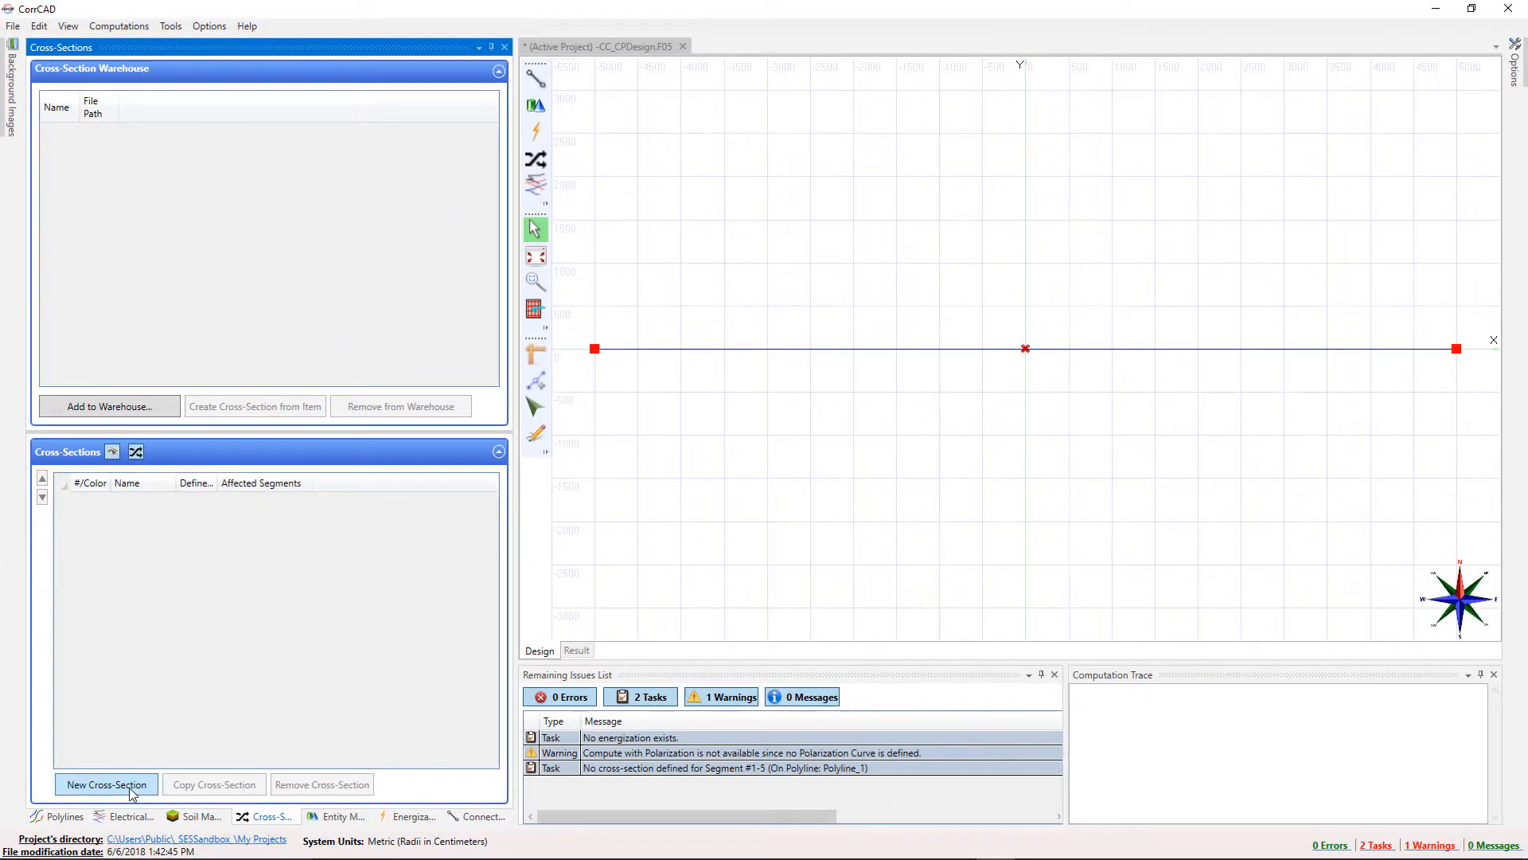
click(129, 790)
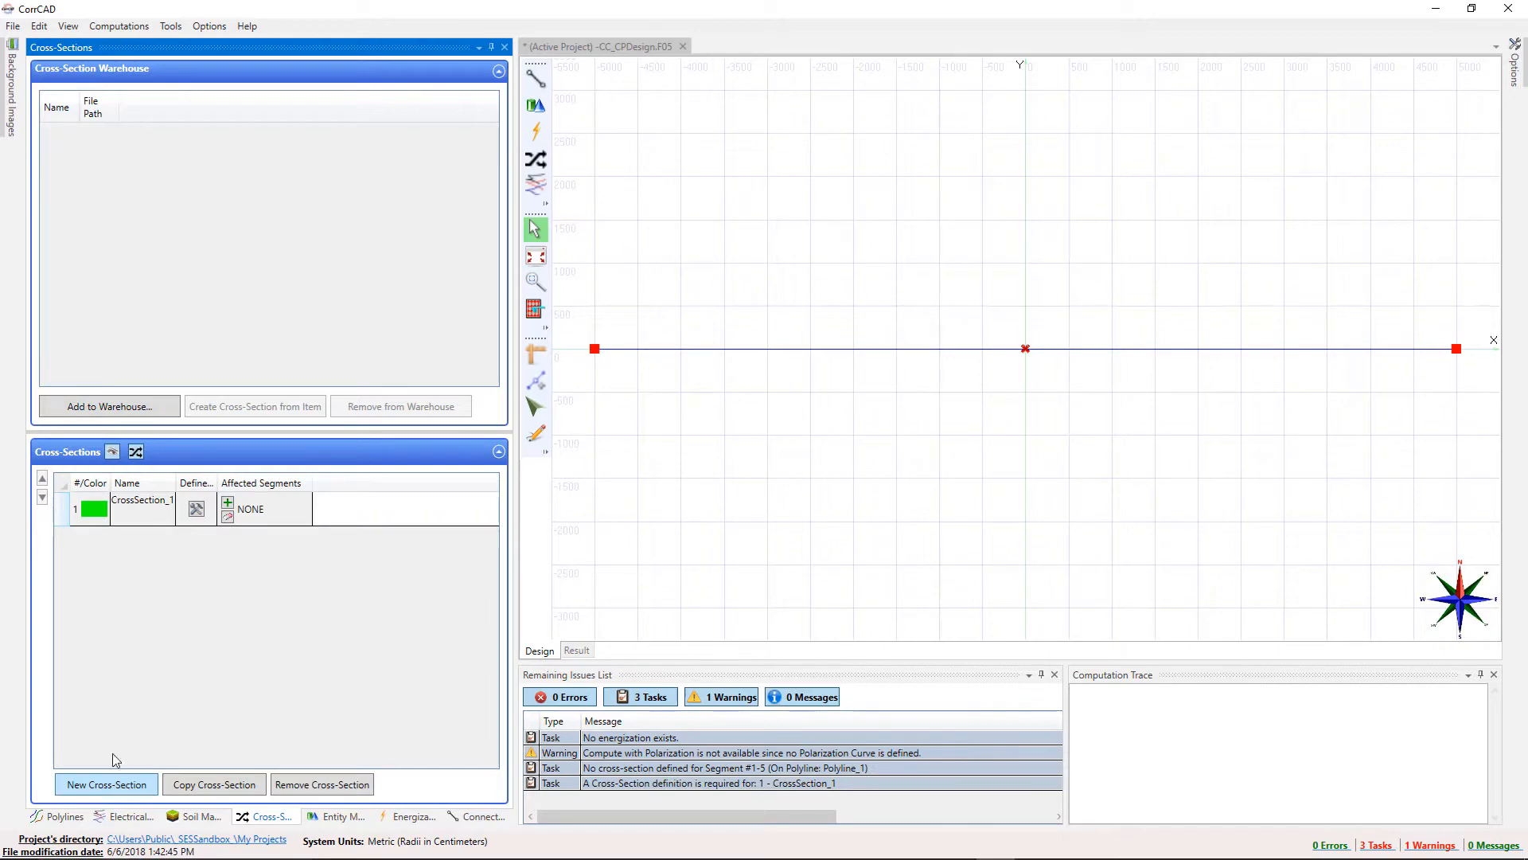
click(197, 509)
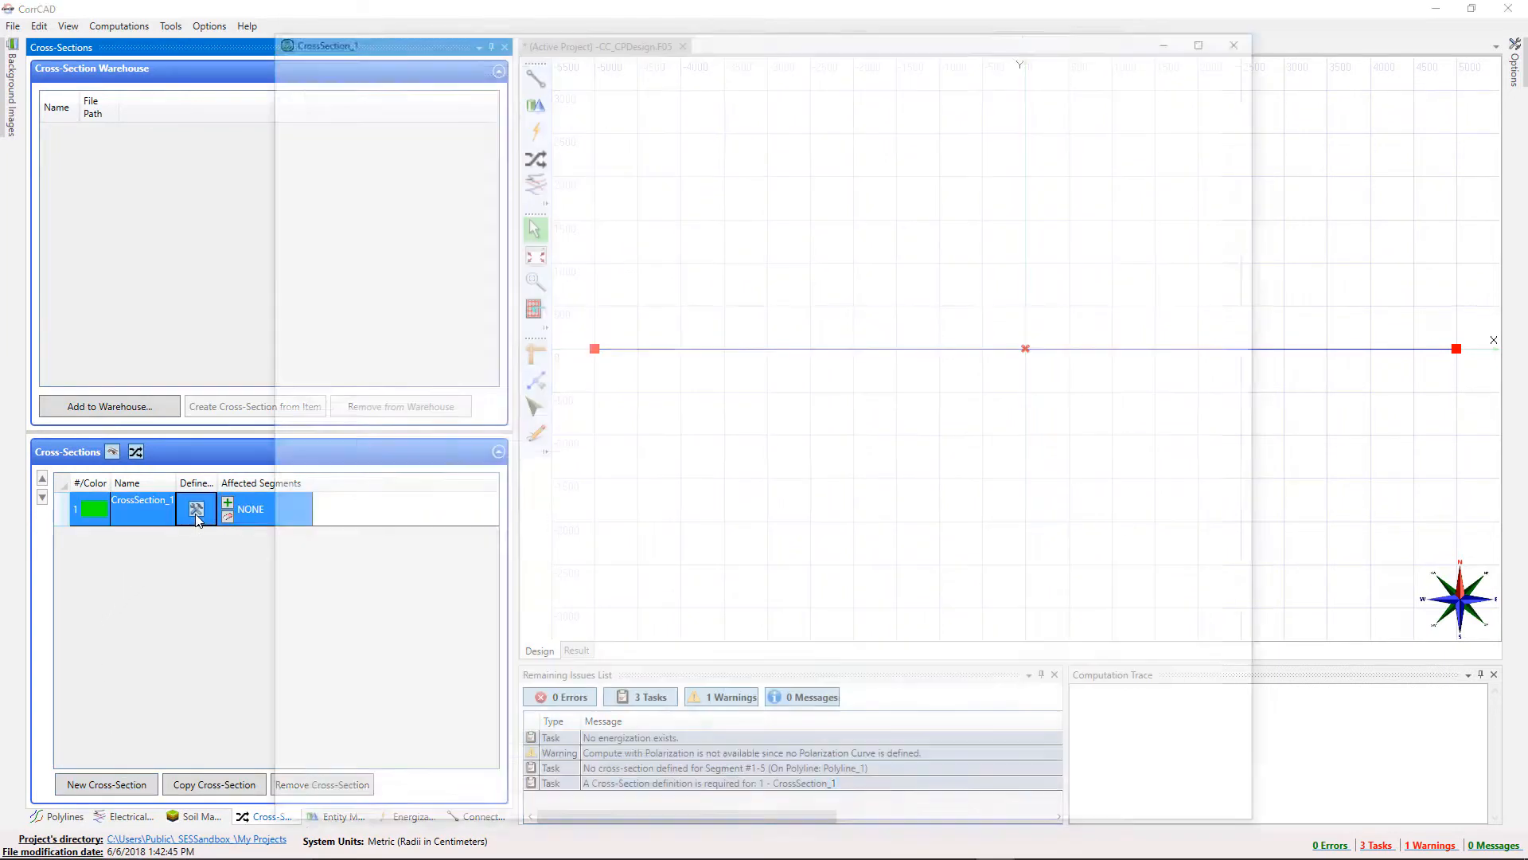
Start a new component type for Component #1 from the coated conductor template and name the conductor My Pipe.
click(538, 149)
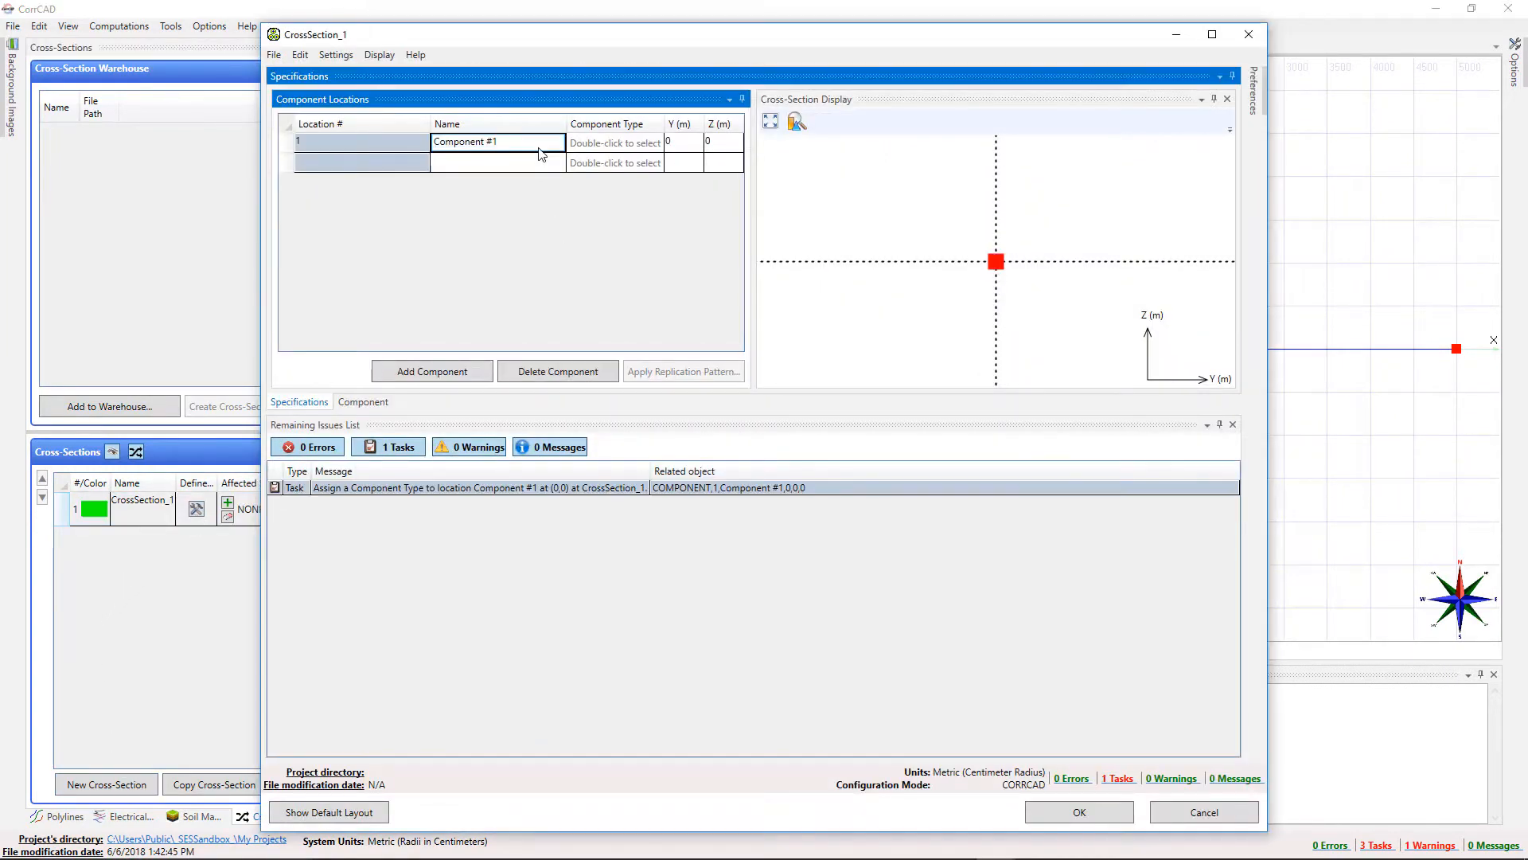
click(624, 148)
click(625, 148)
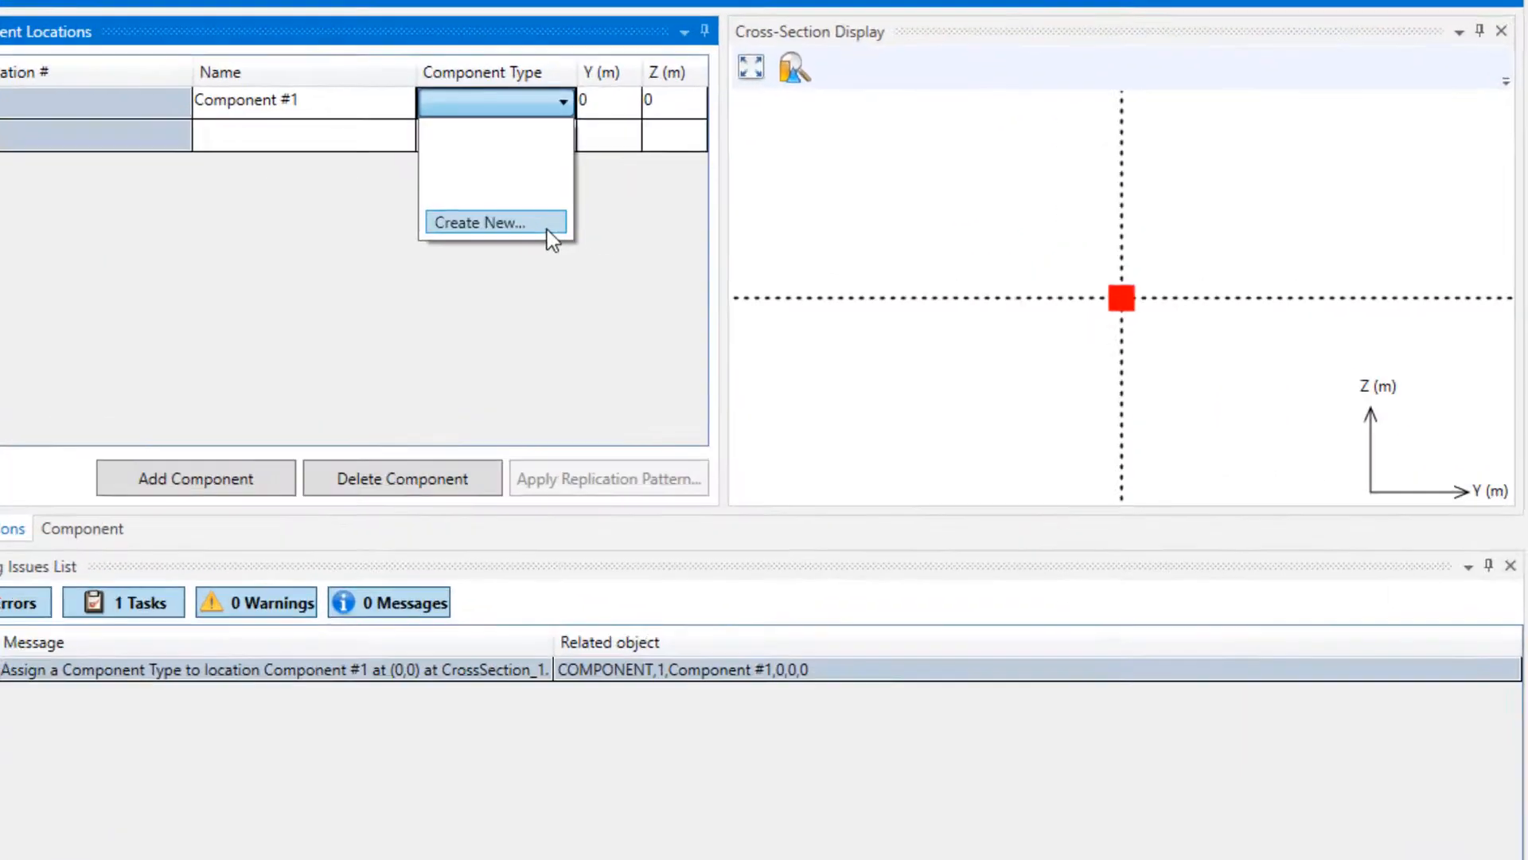
mouse_move(615, 214)
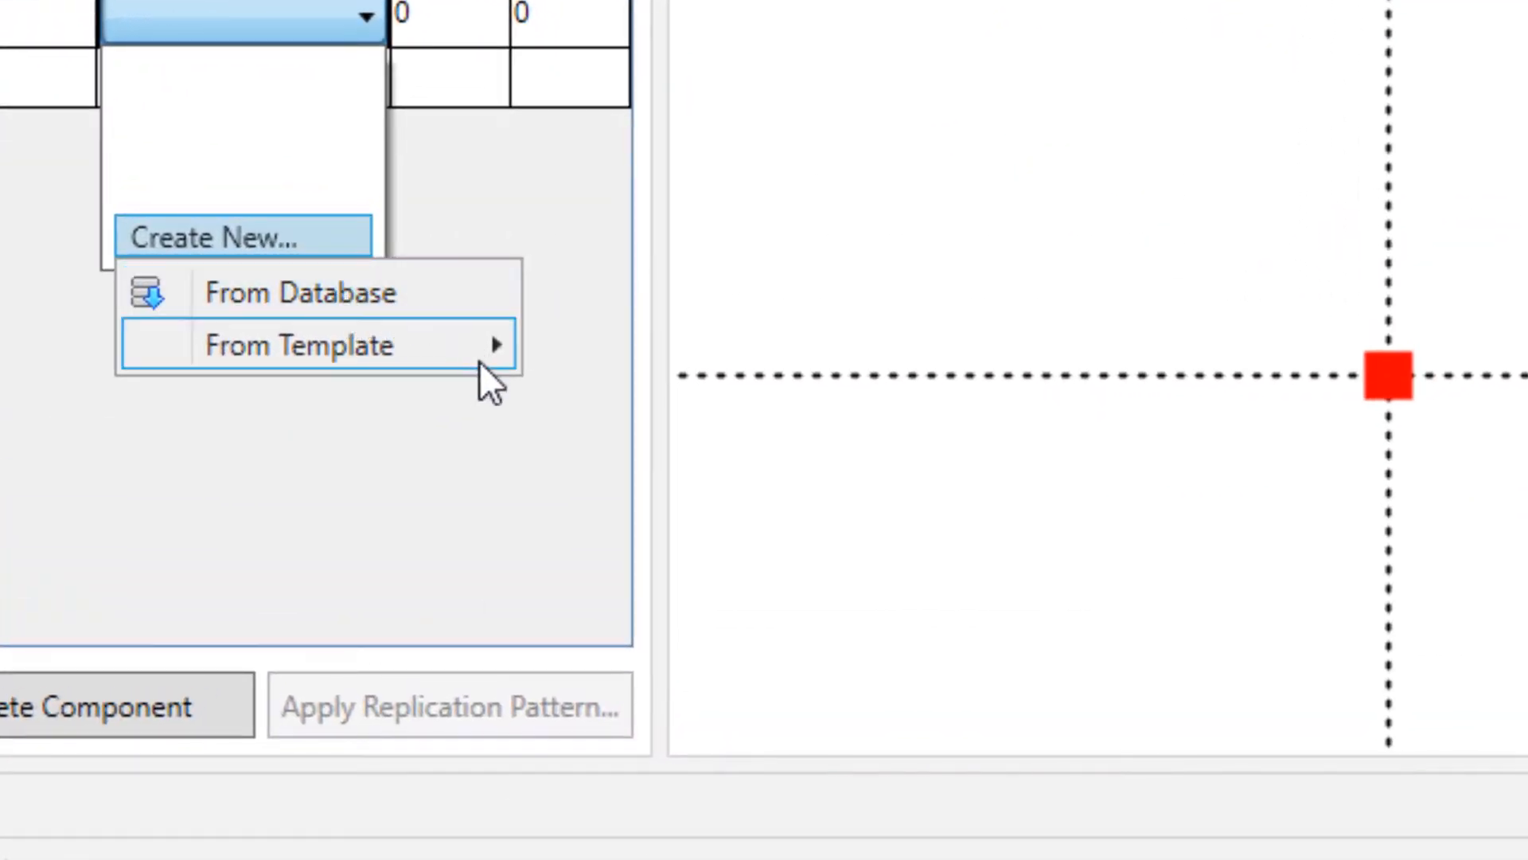
mouse_move(495, 359)
click(625, 386)
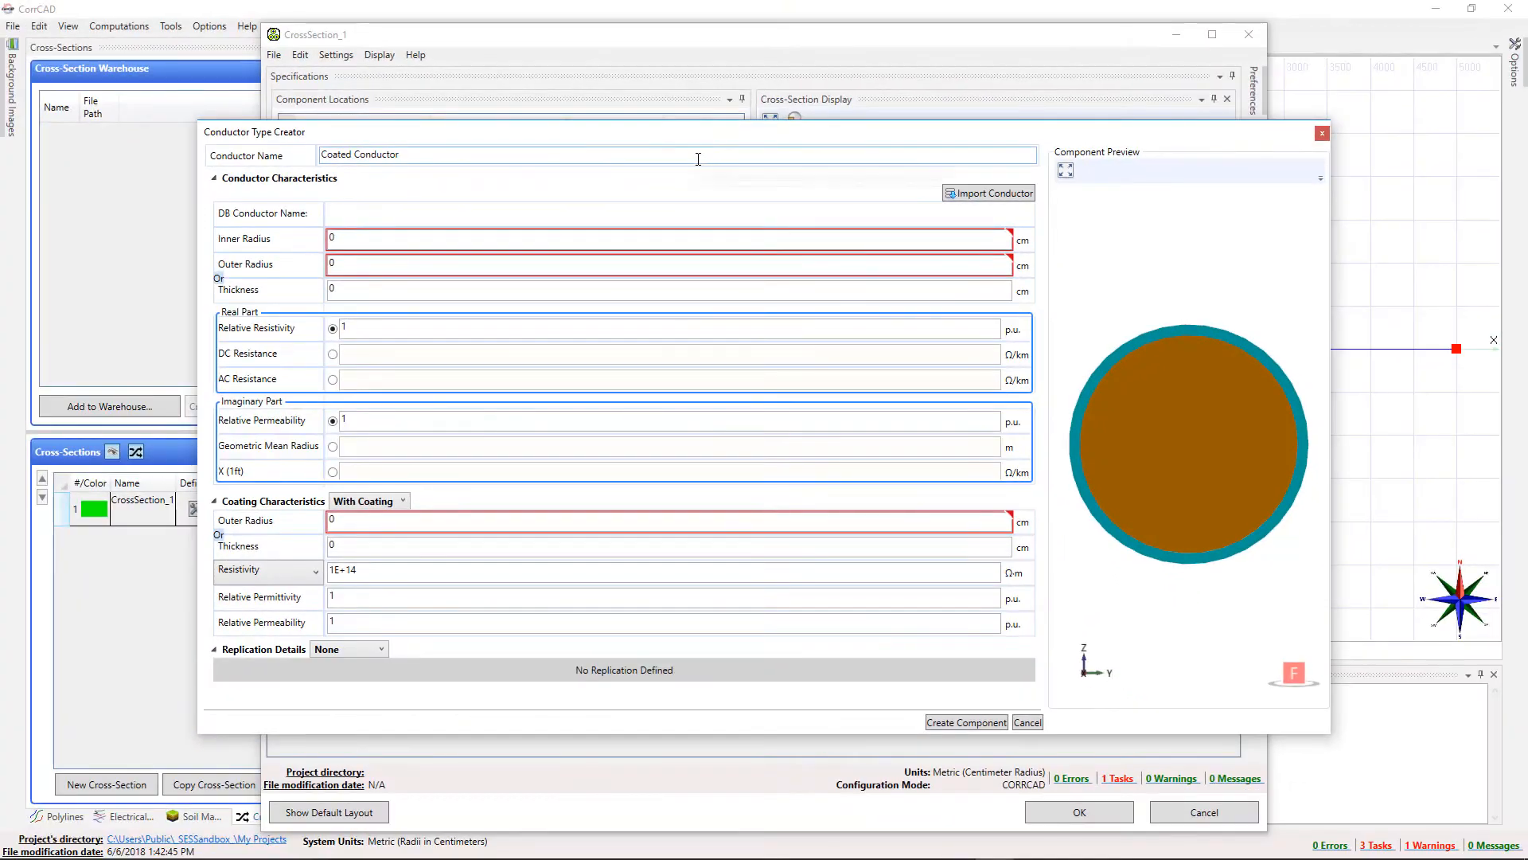
drag(698, 159, 305, 162)
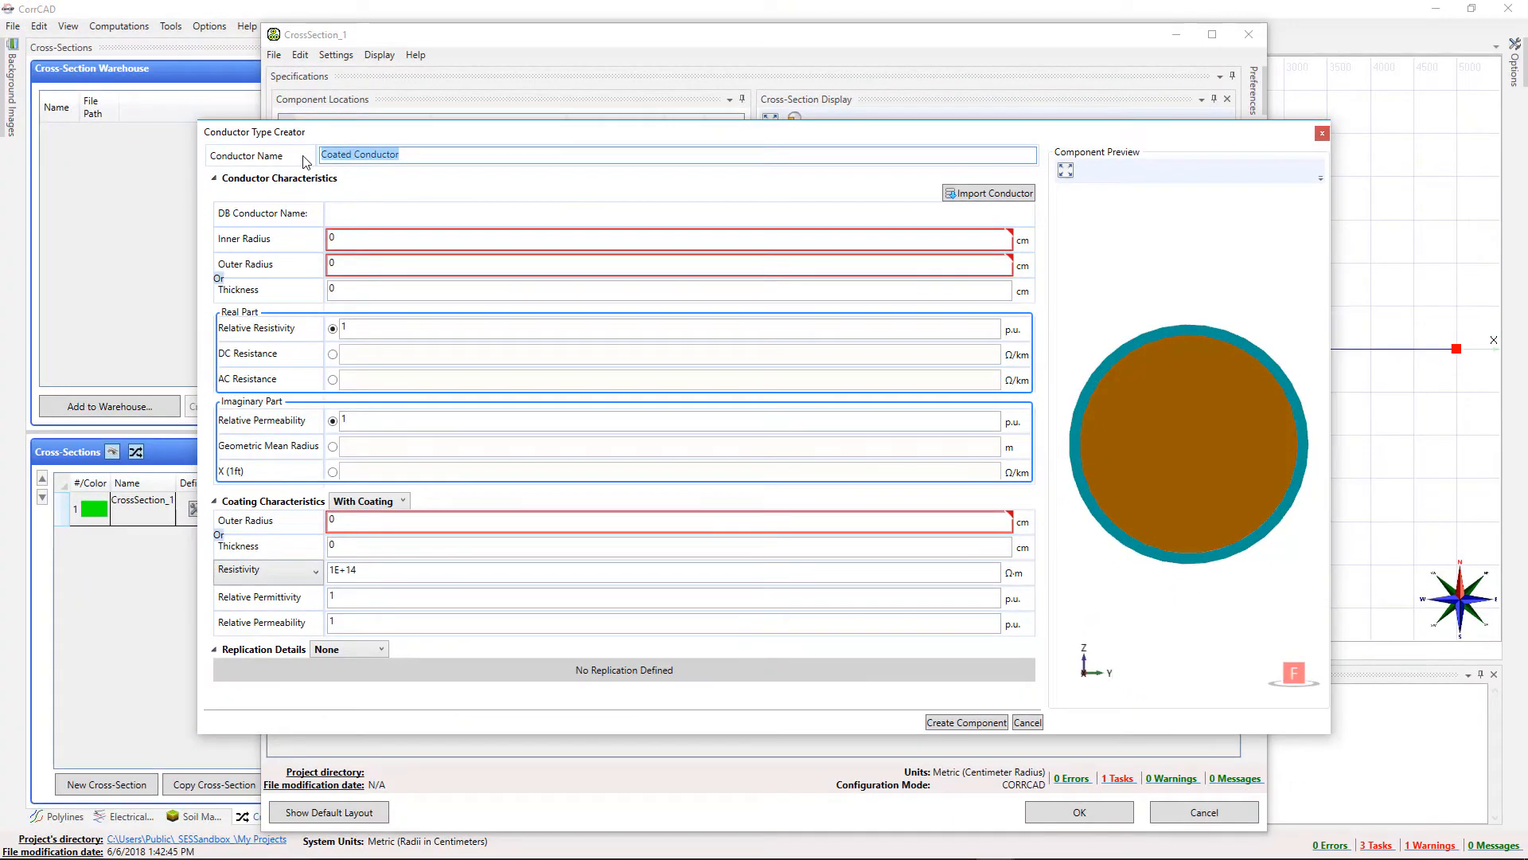
text(My Pipe)
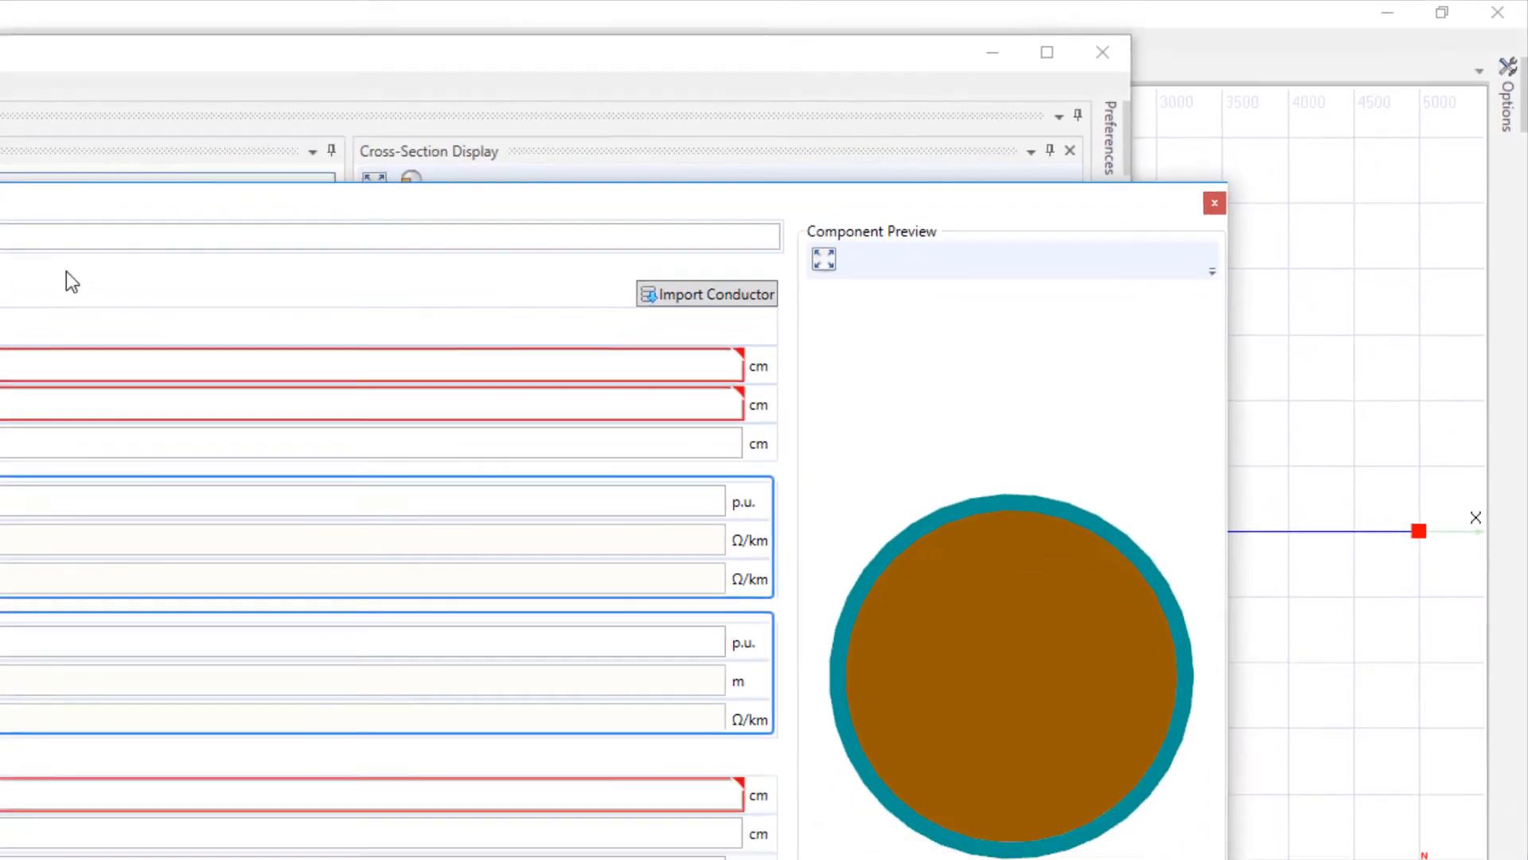
Browse the conductor library's category filters for industry and country without importing a conductor.
click(707, 294)
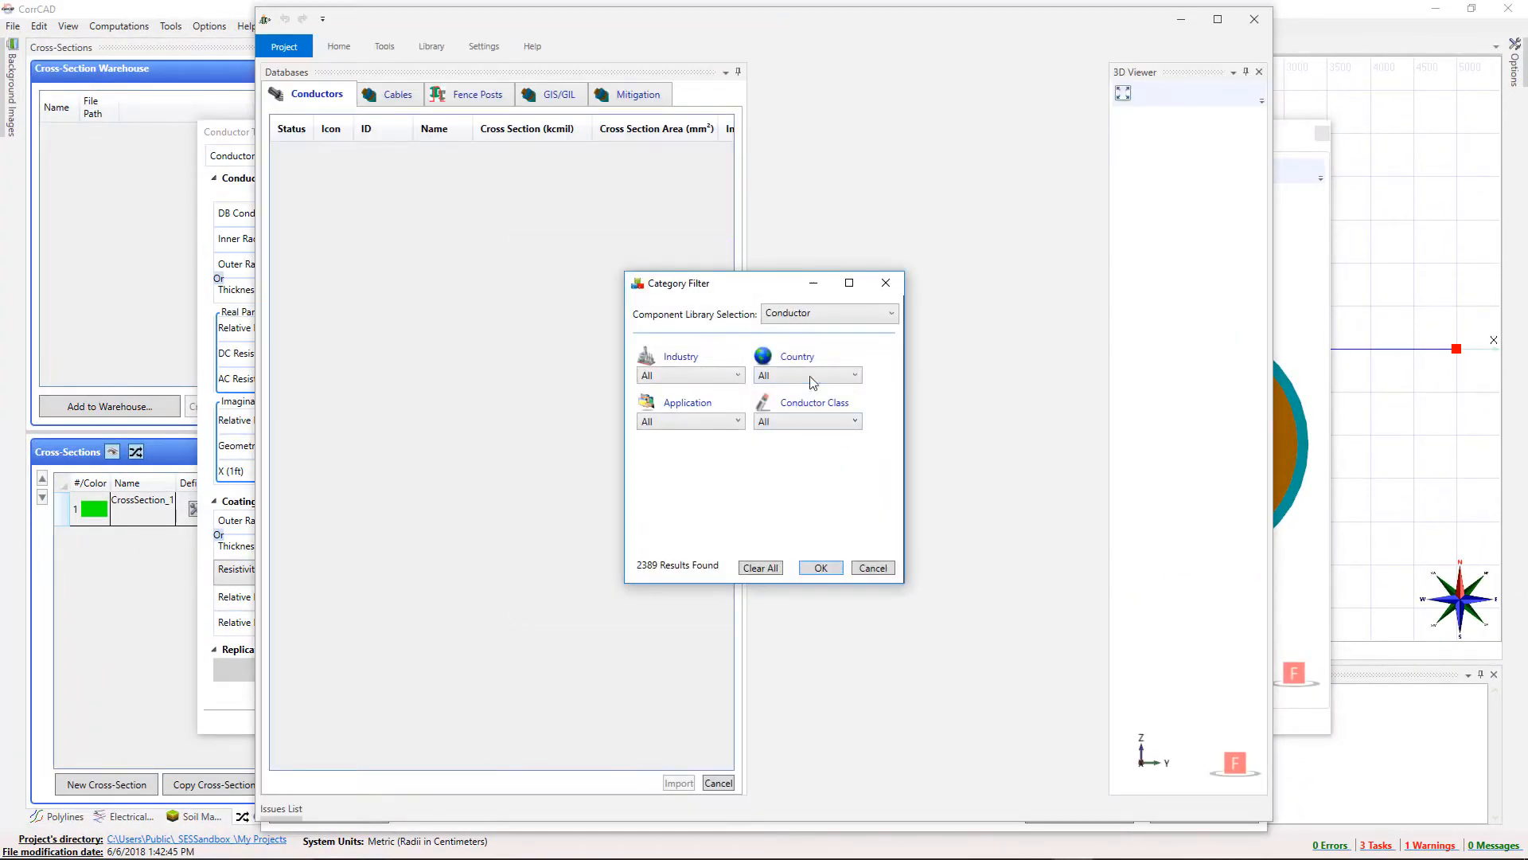
click(718, 374)
click(718, 375)
click(811, 376)
click(761, 390)
click(743, 423)
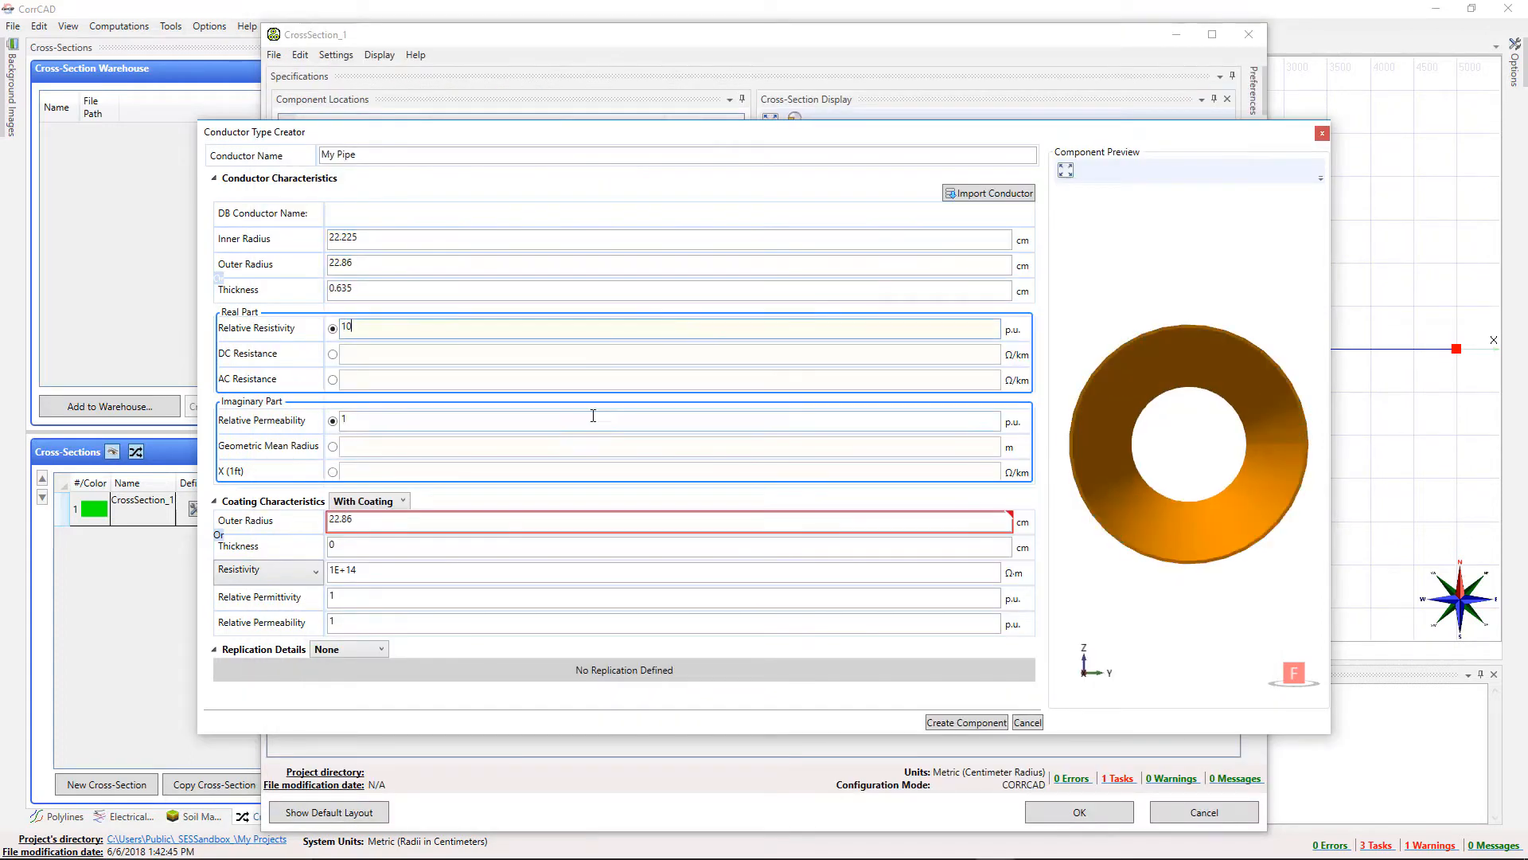
Set My Pipe's relative permeability to 300, coating outer radius to 22.96 cm and coating area resistance to 5000 Ω·m², and create the component.
click(593, 415)
text(300)
click(532, 522)
text(22.96)
click(290, 570)
click(271, 612)
click(388, 568)
text(5000)
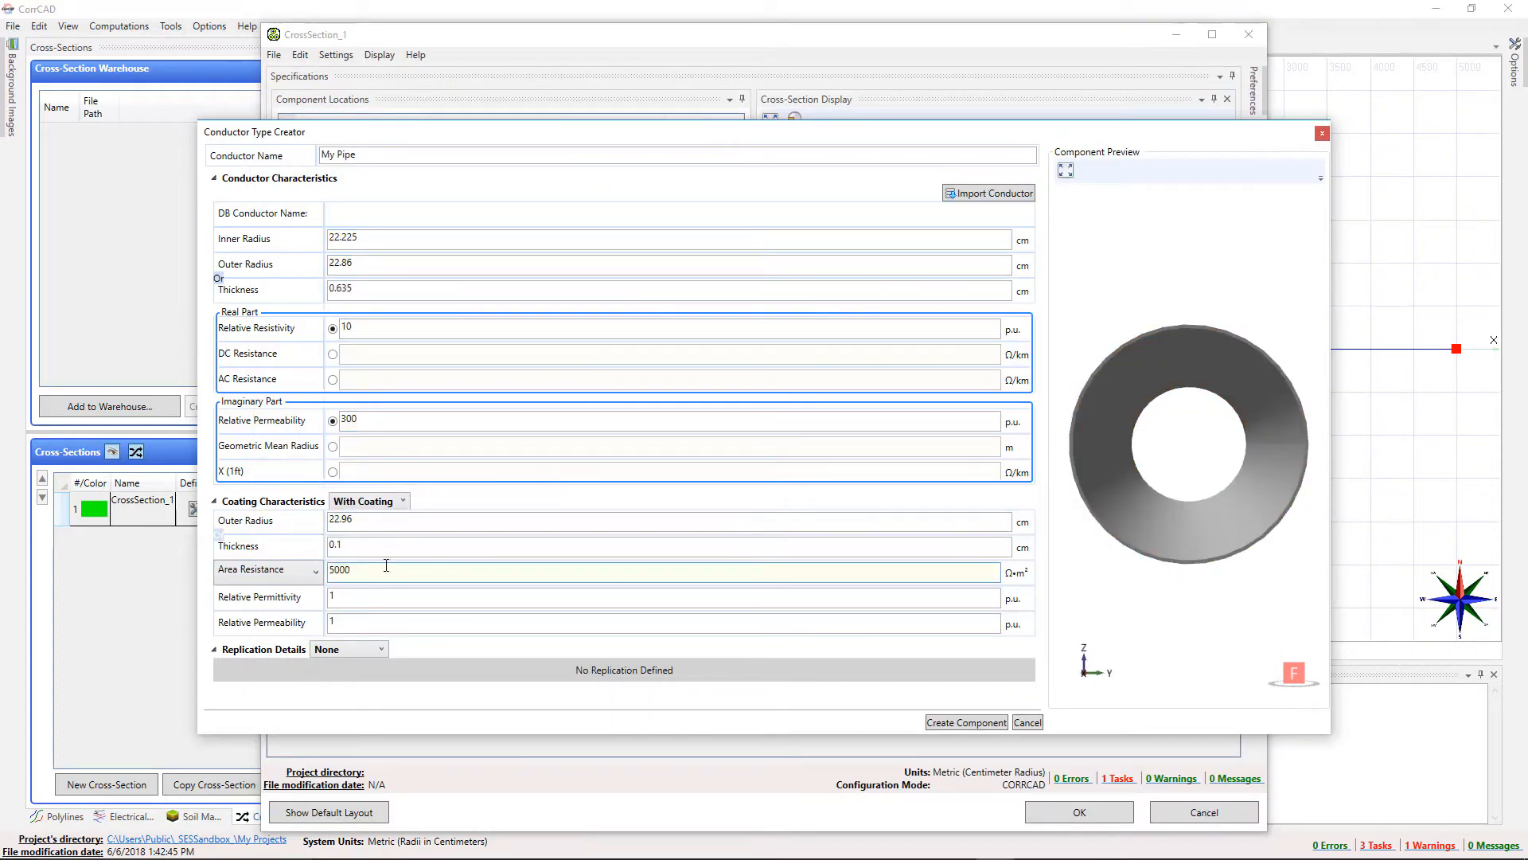
click(952, 723)
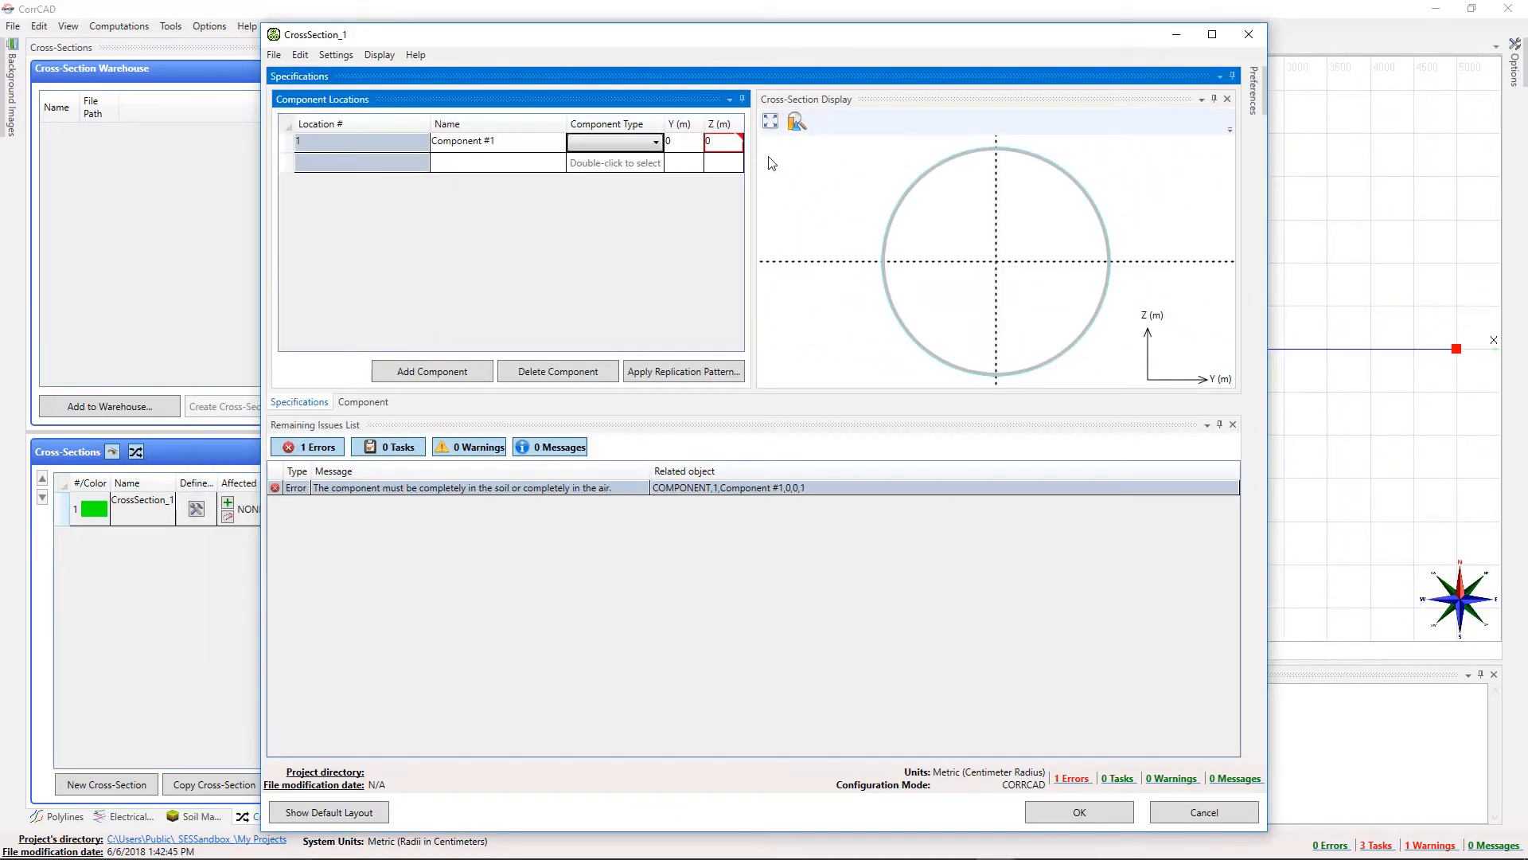
Set Component #1's Z coordinate to -1 m and accept the cross-section definition.
click(732, 148)
click(732, 146)
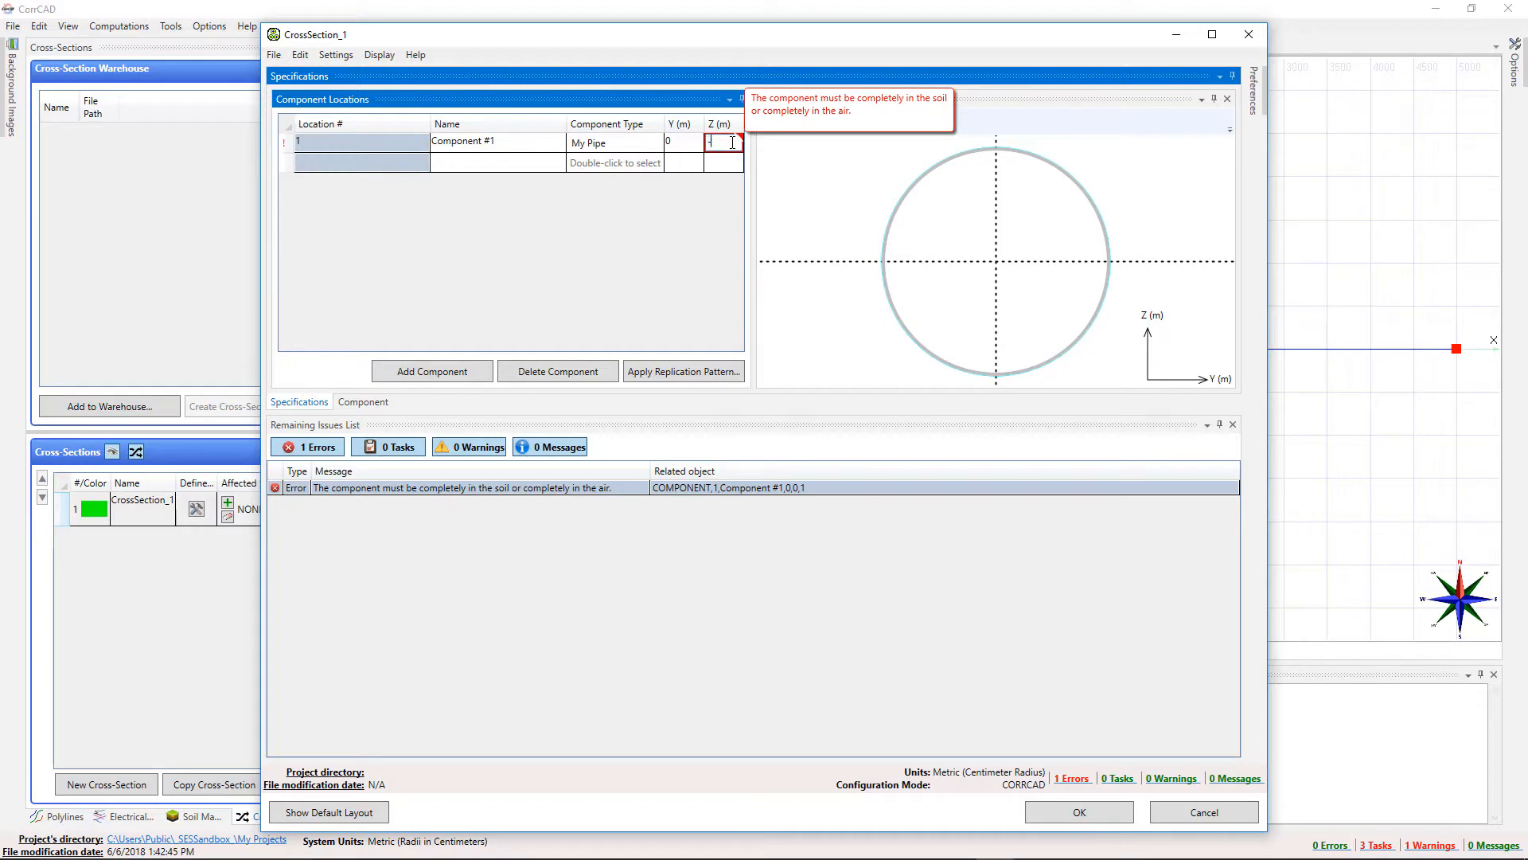
key(Return)
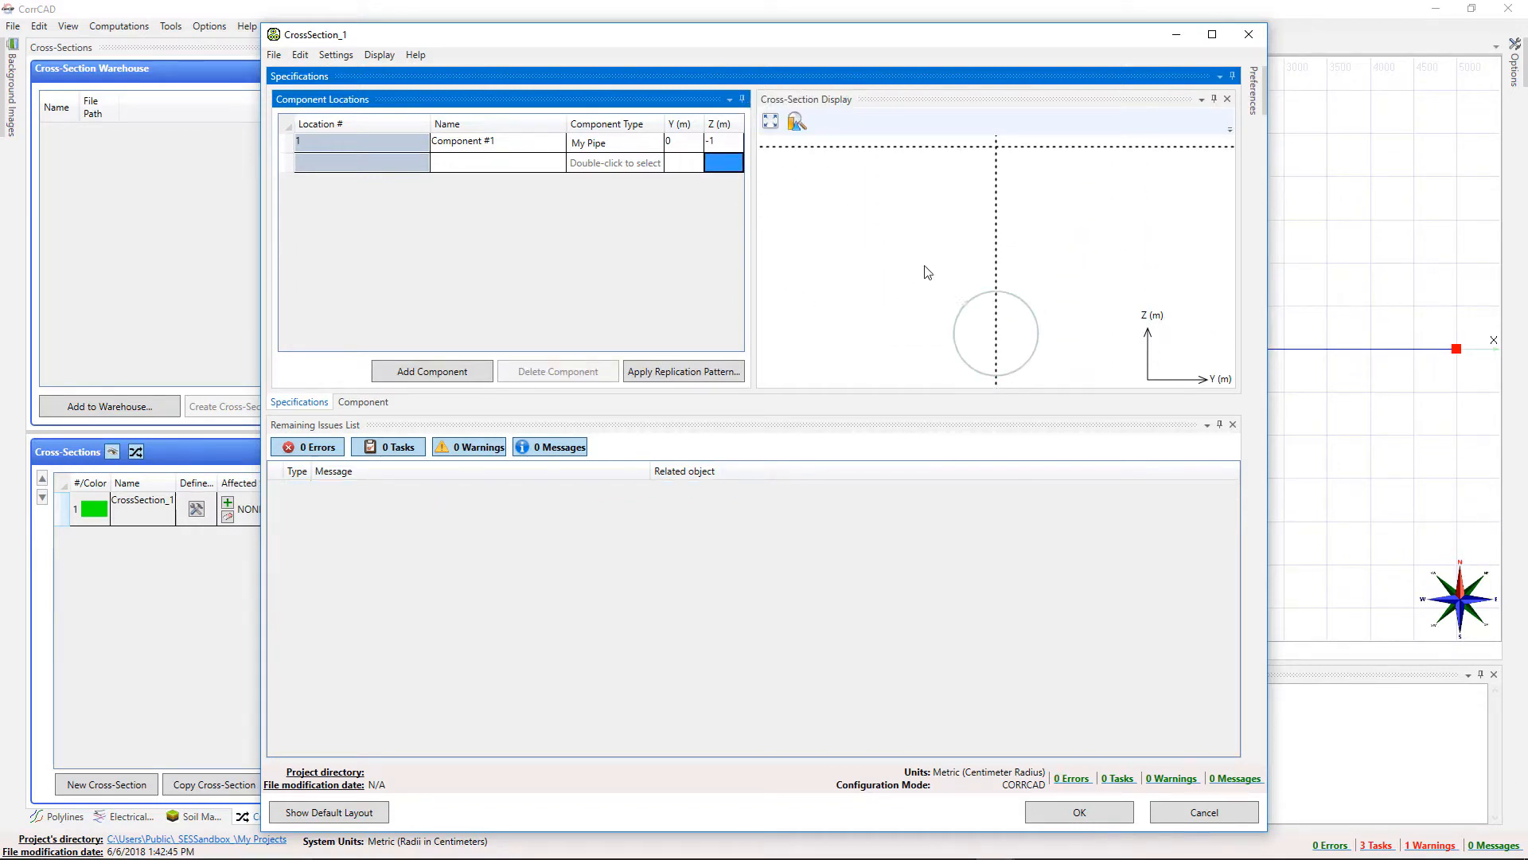
mouse_move(926, 271)
mouse_down()
mouse_move(893, 231)
mouse_move(836, 290)
mouse_move(914, 282)
mouse_up()
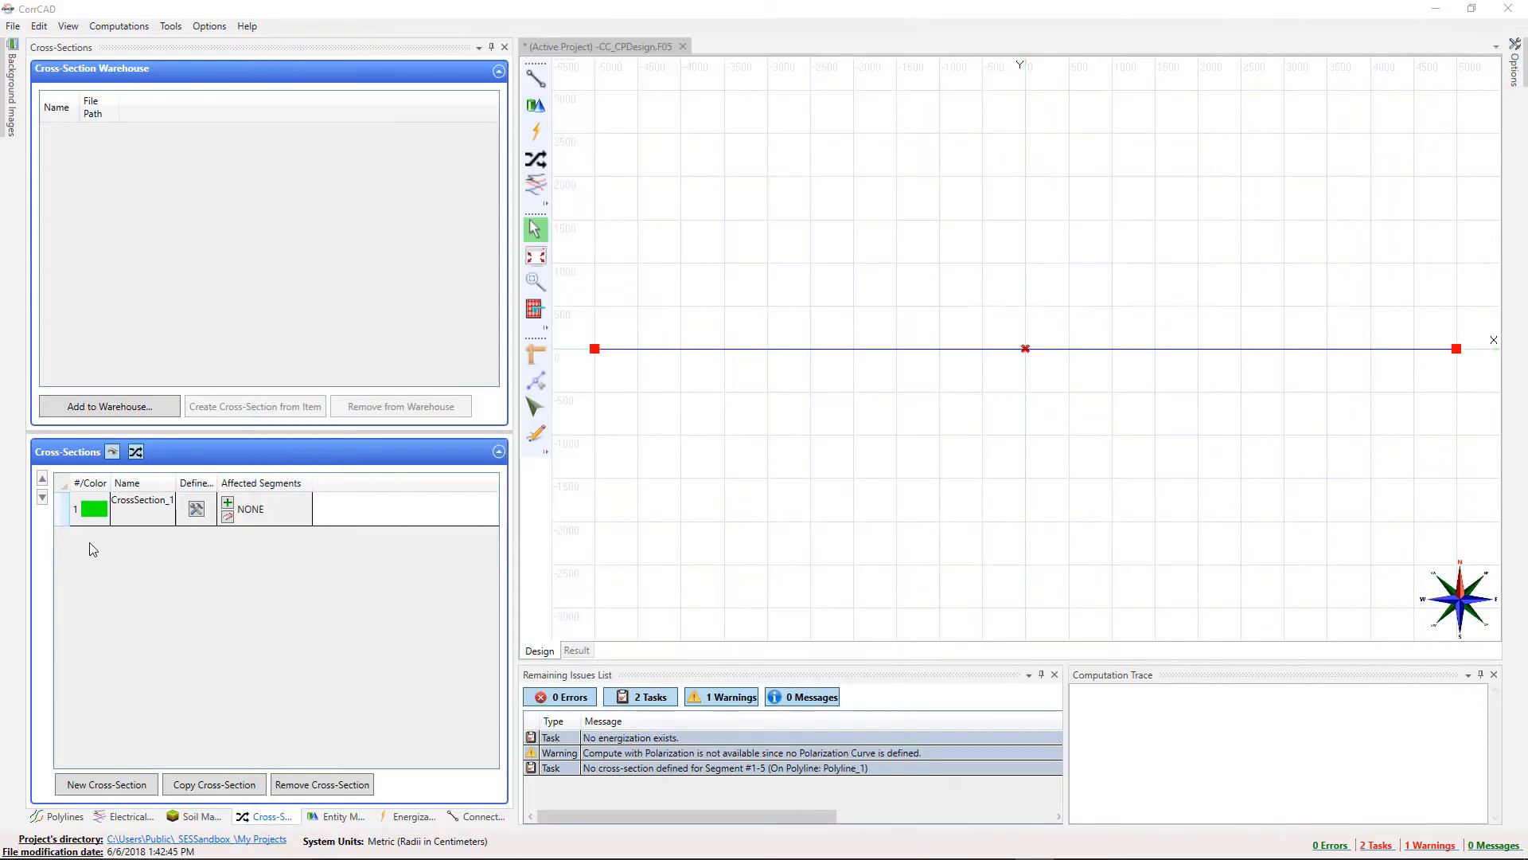
Change the display color of CrossSection_1 to red, #FFFF002A.
click(93, 513)
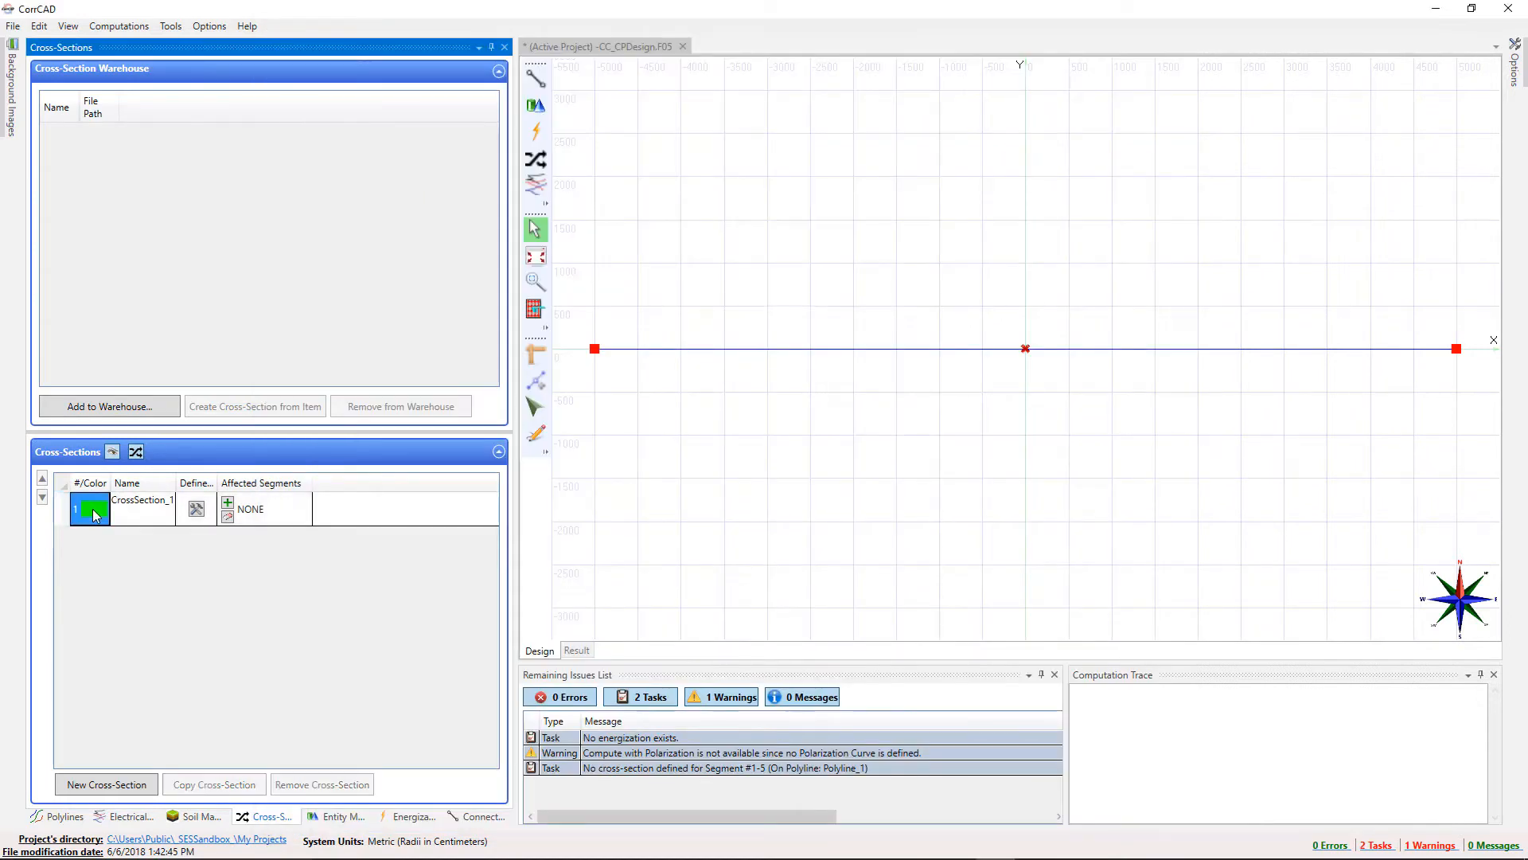
click(94, 514)
click(376, 296)
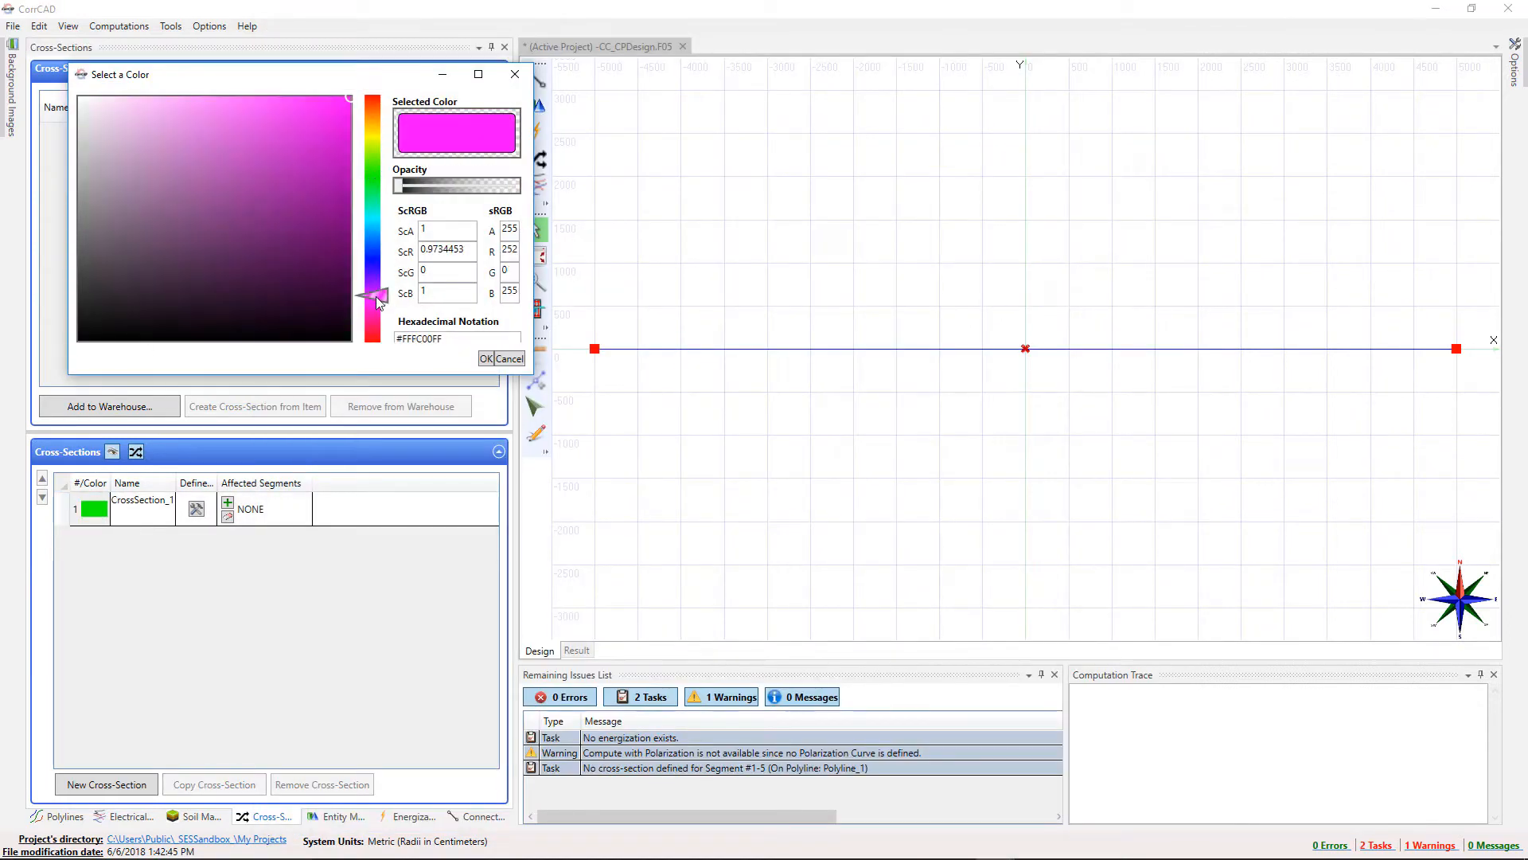
click(373, 331)
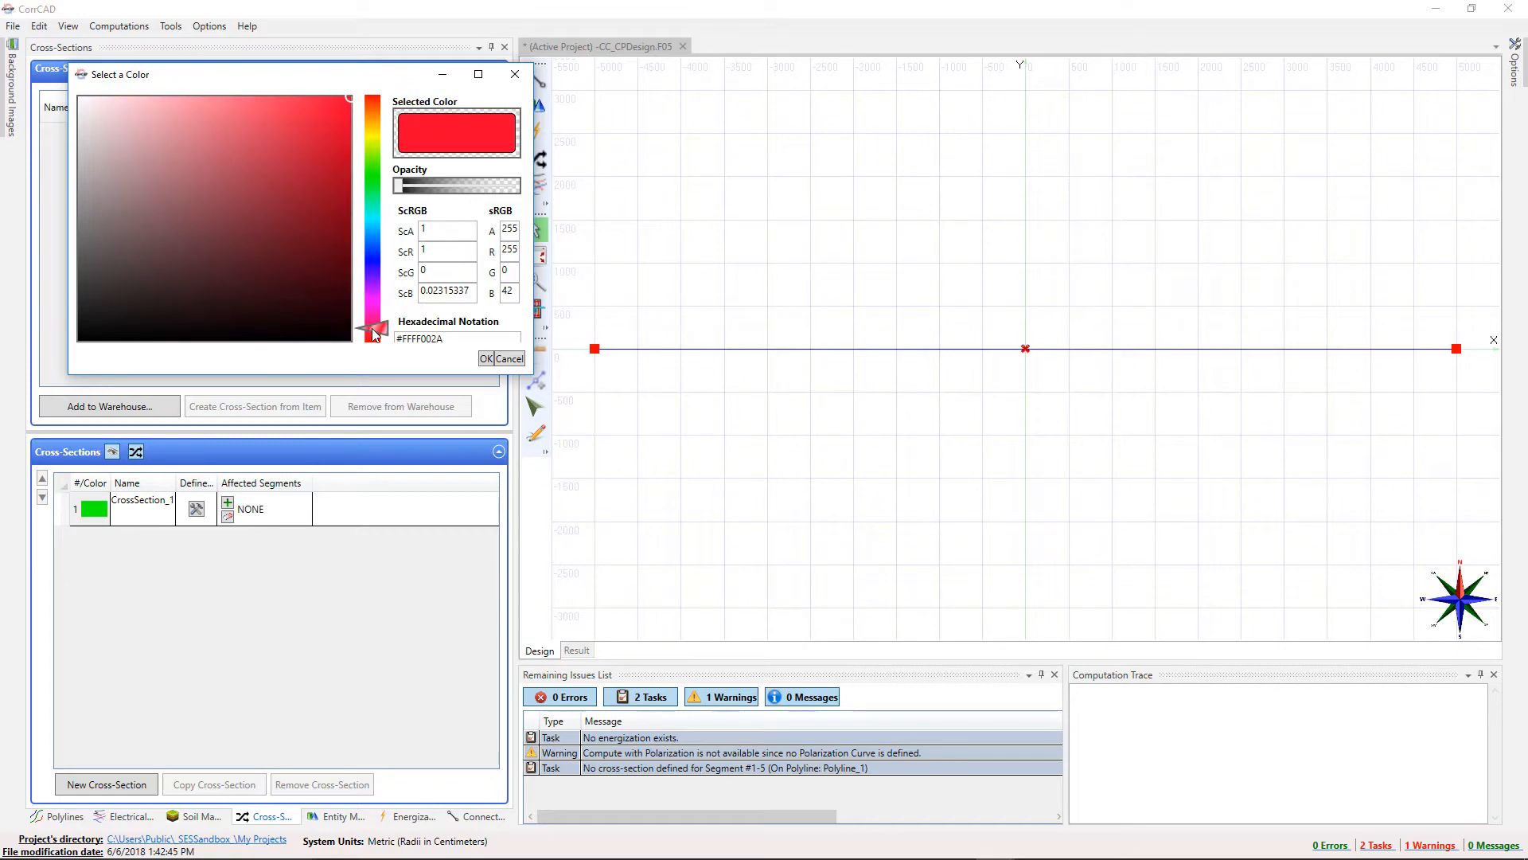
click(485, 359)
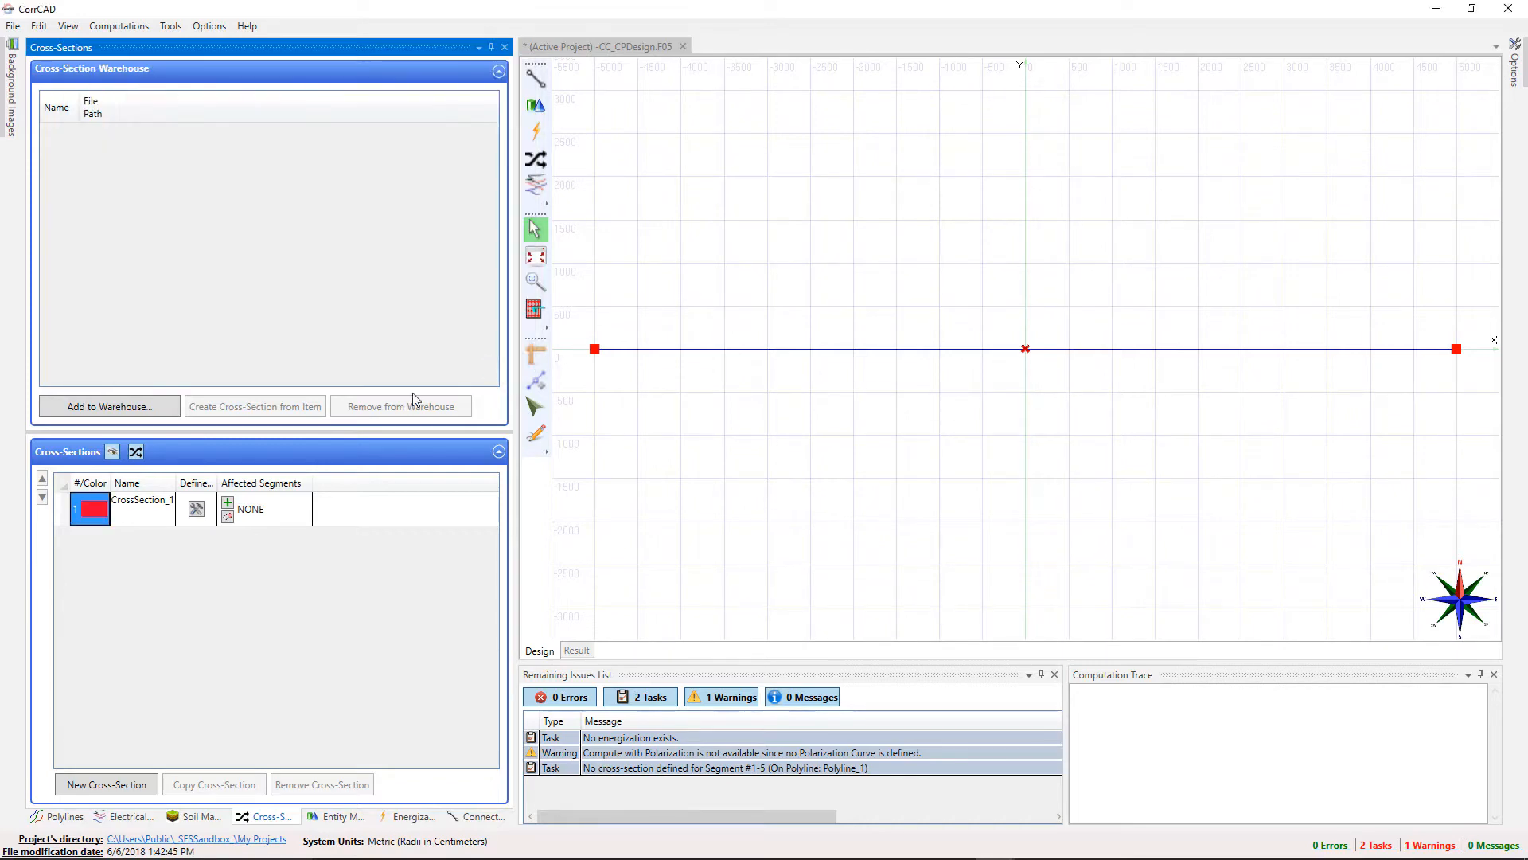
click(165, 503)
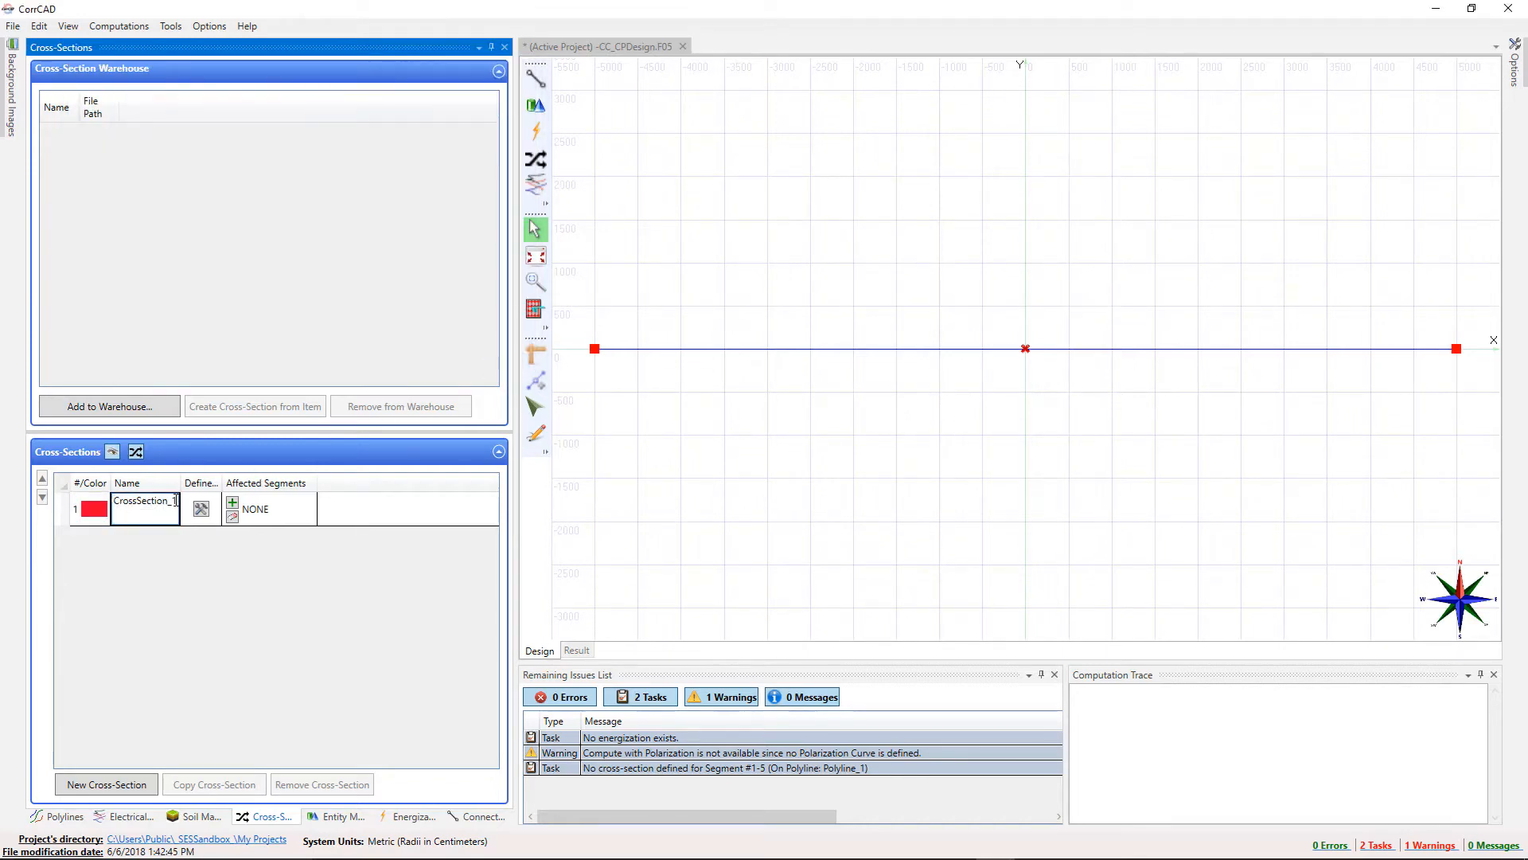
drag(176, 501, 101, 506)
click(182, 560)
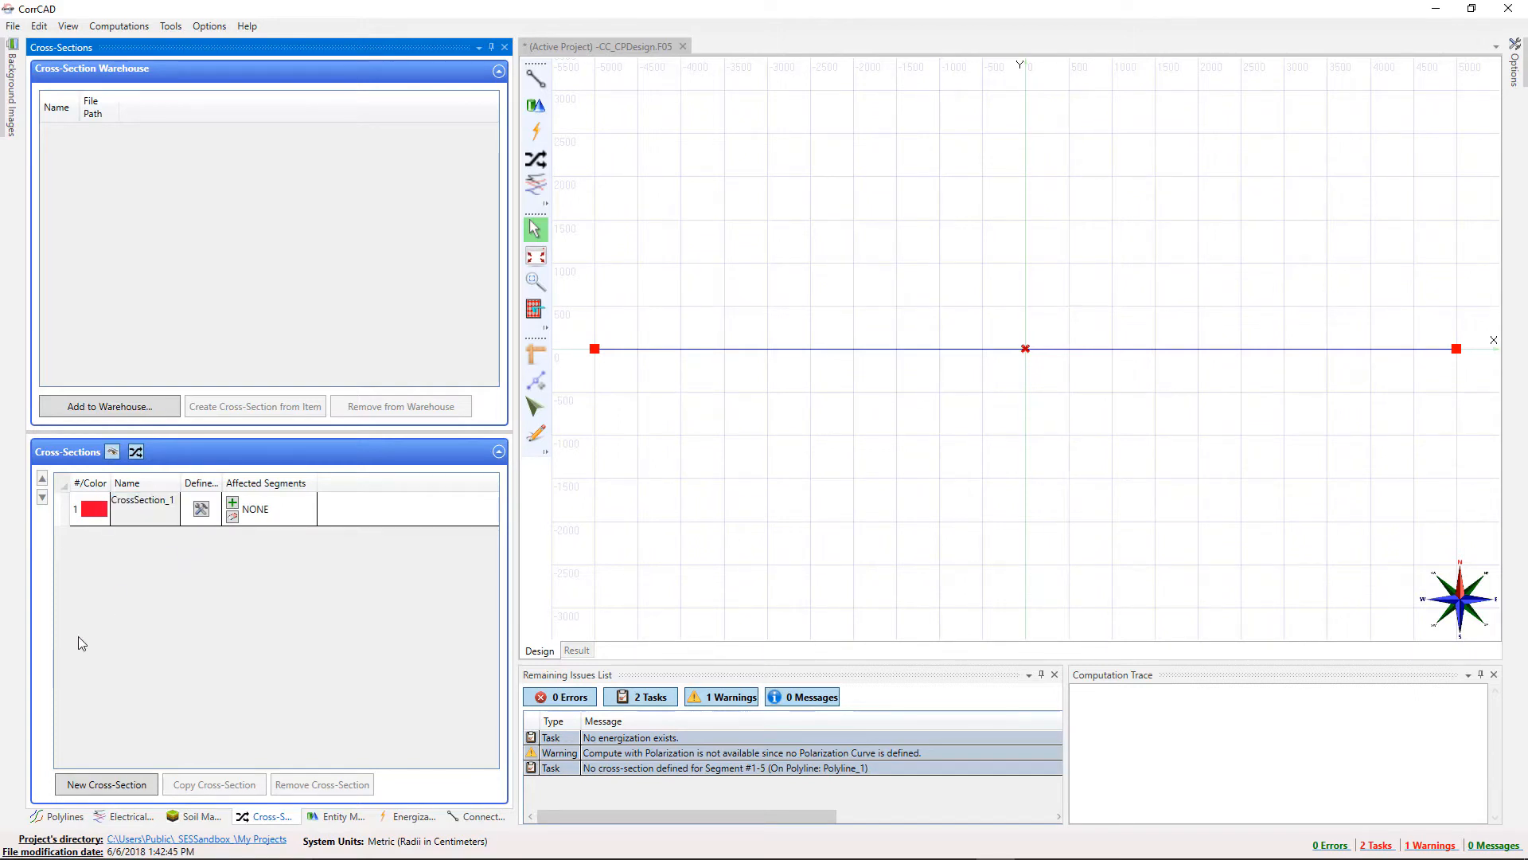
Rename the polyline as Pipeline.
click(62, 816)
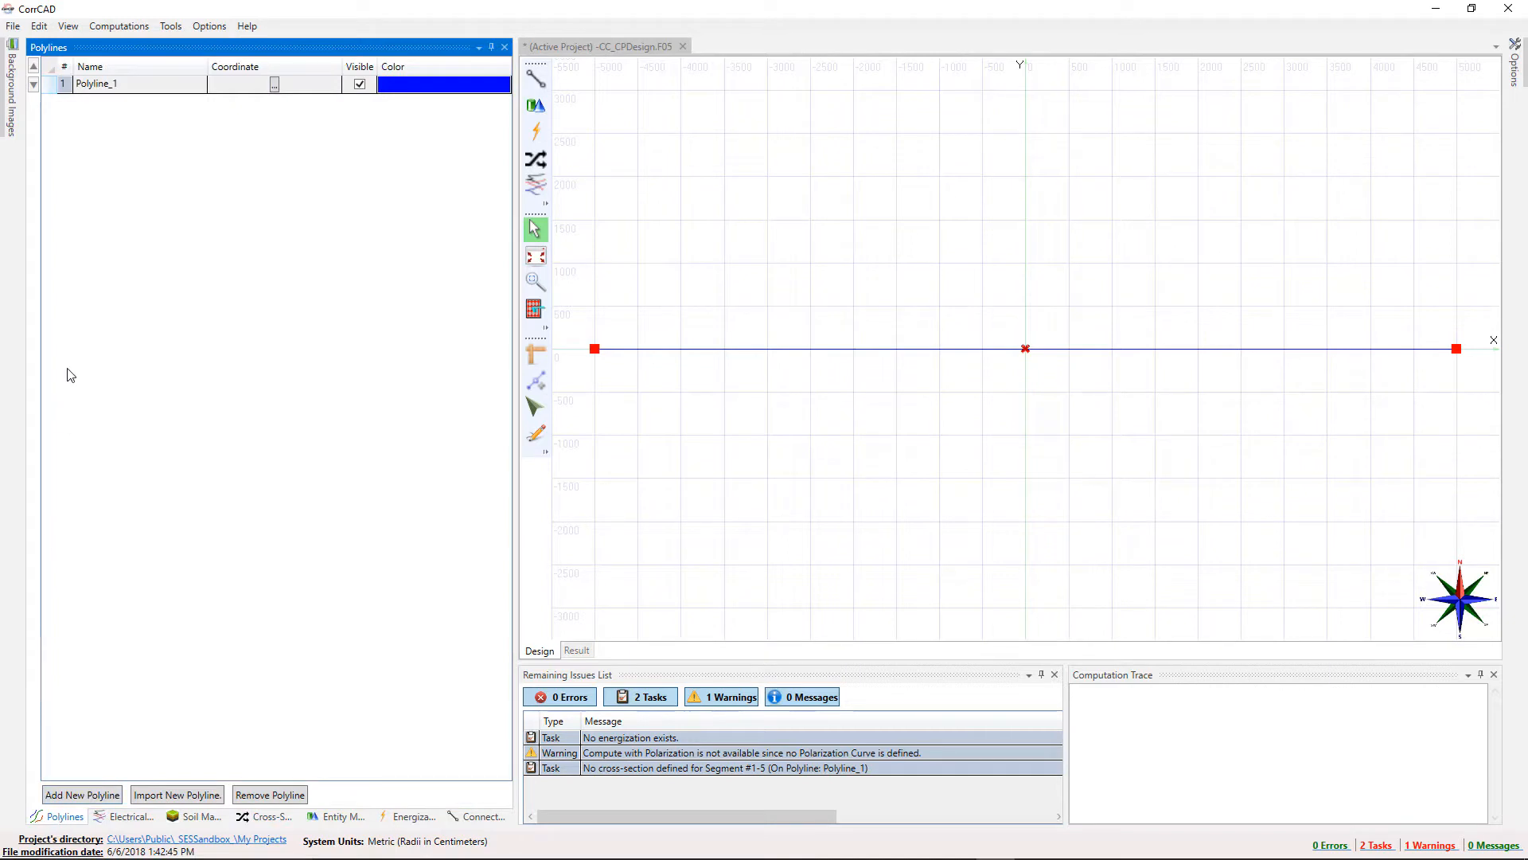
double_click(96, 83)
text(Pipeline)
key(Return)
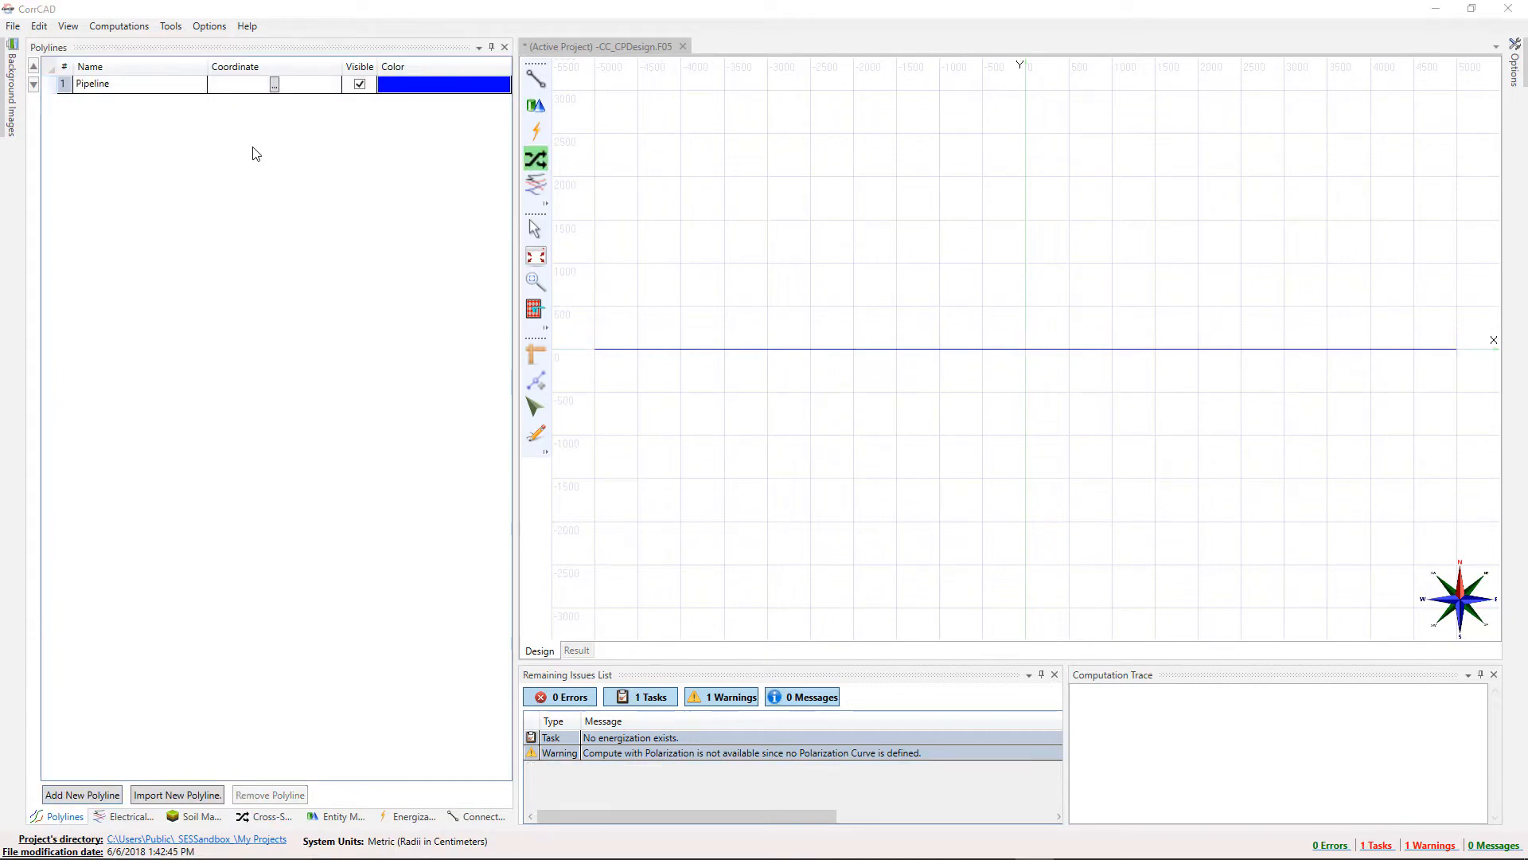
Assign CrossSection_1 to the Pipeline polyline from Segment #1 to Segment #3.
click(263, 816)
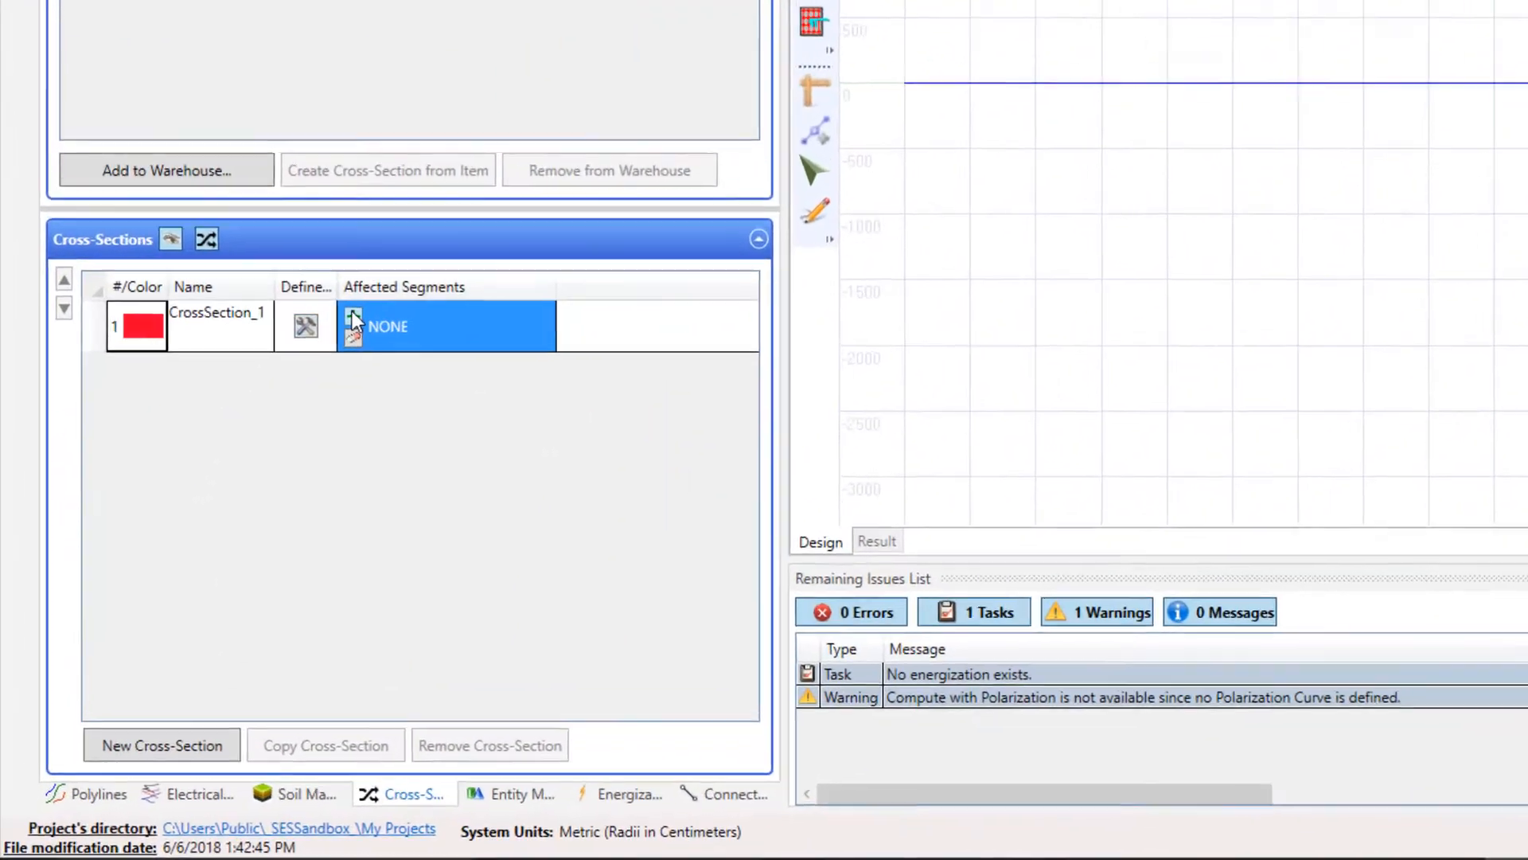
click(243, 484)
click(485, 258)
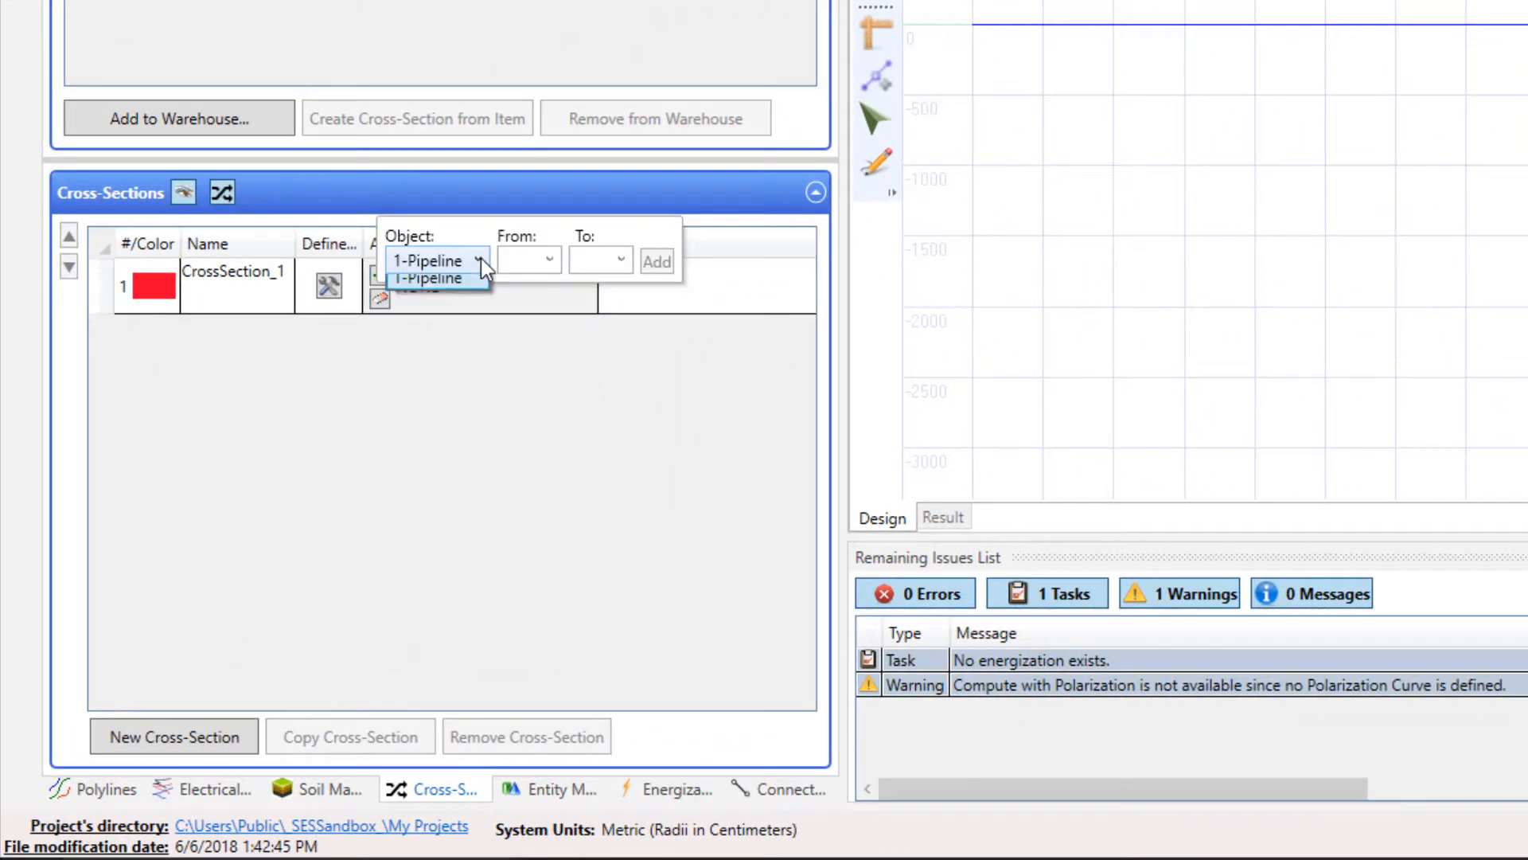
click(482, 259)
click(550, 259)
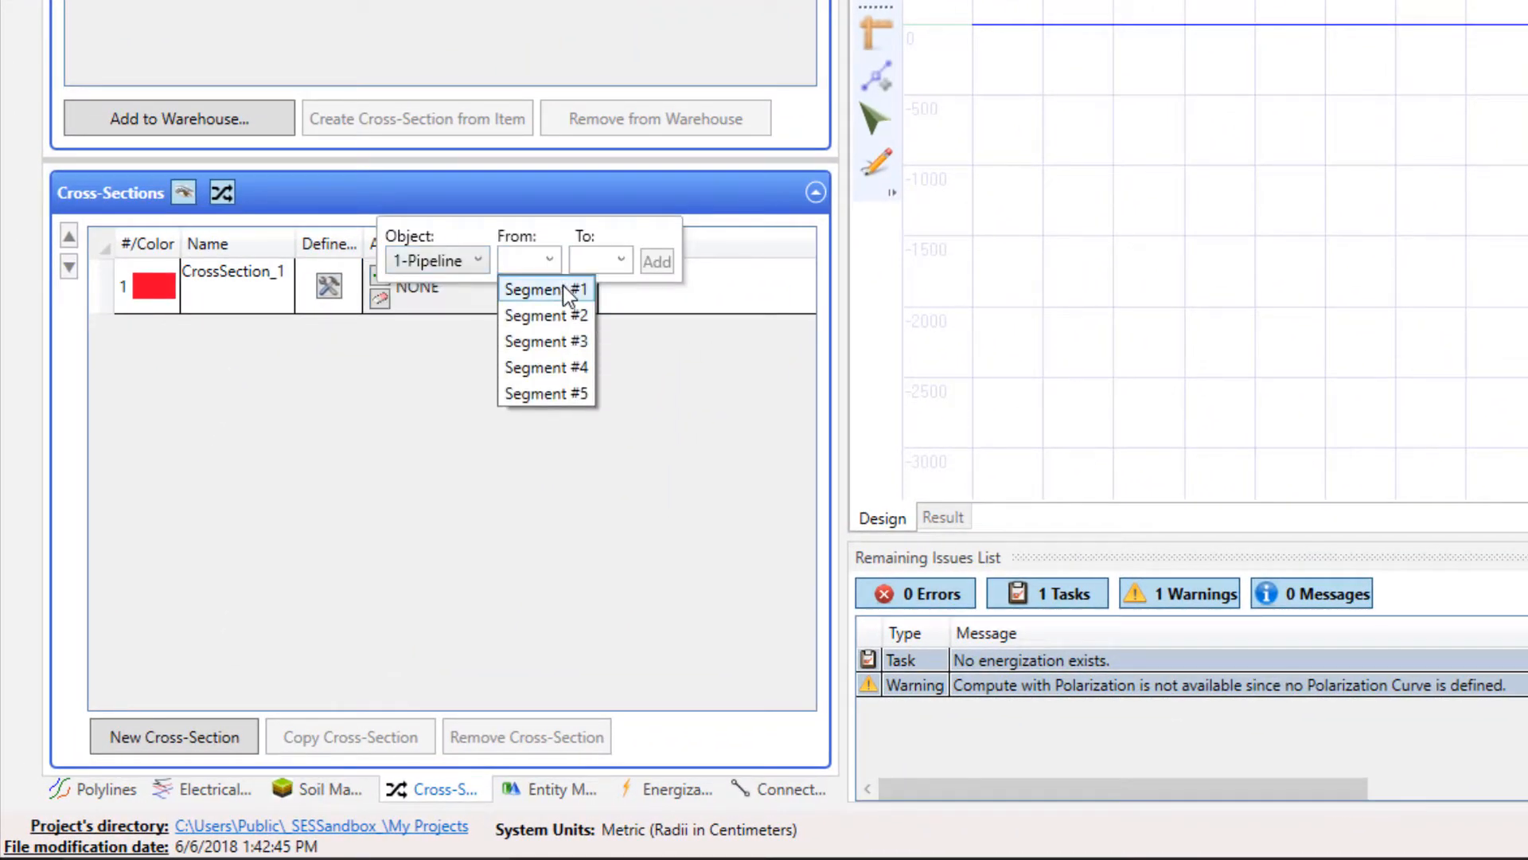
click(562, 288)
click(675, 259)
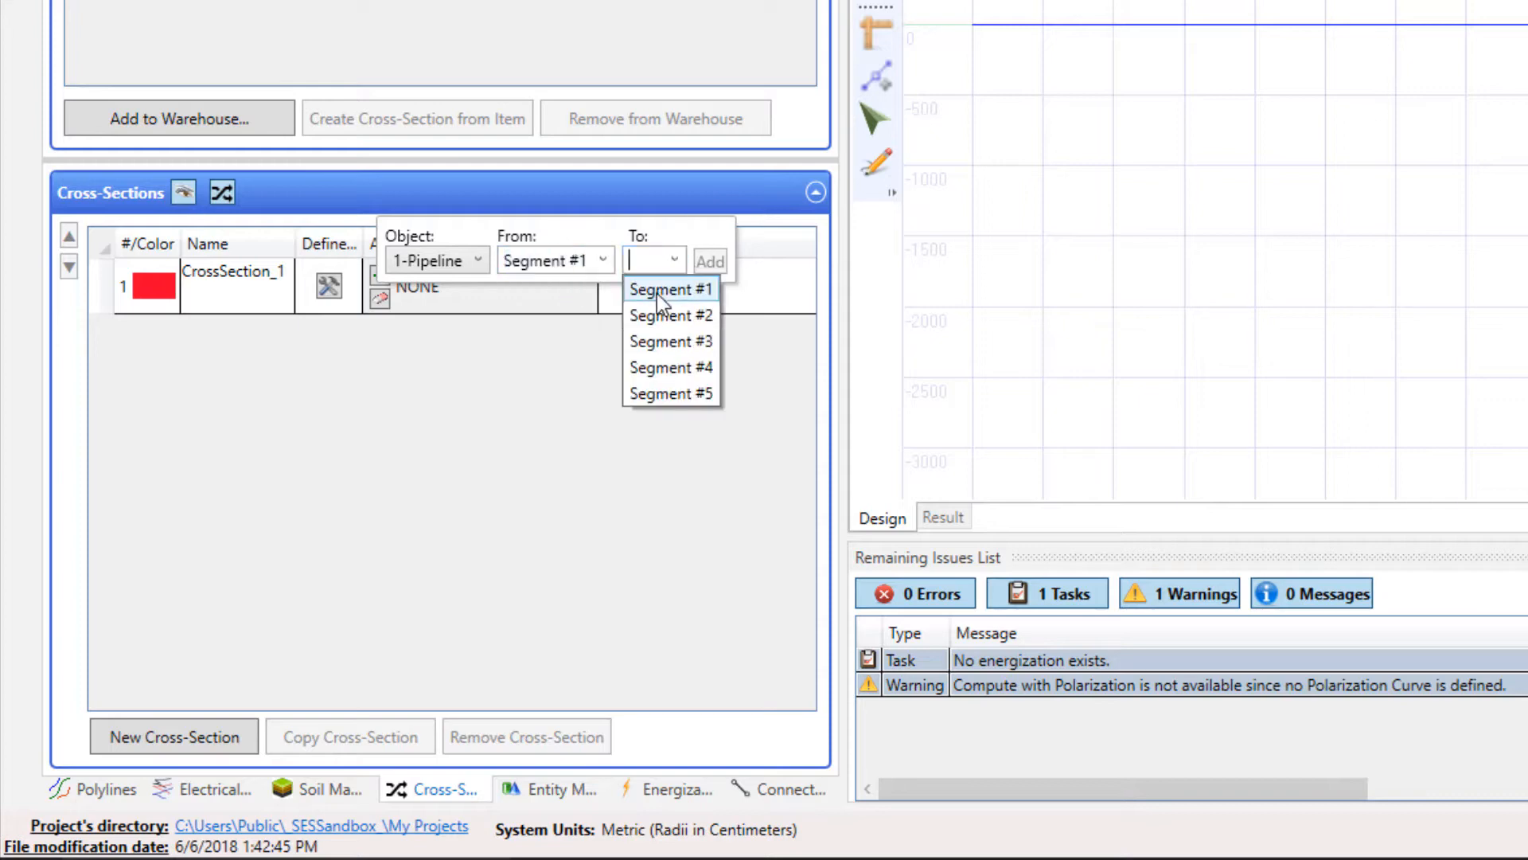
click(665, 341)
click(765, 265)
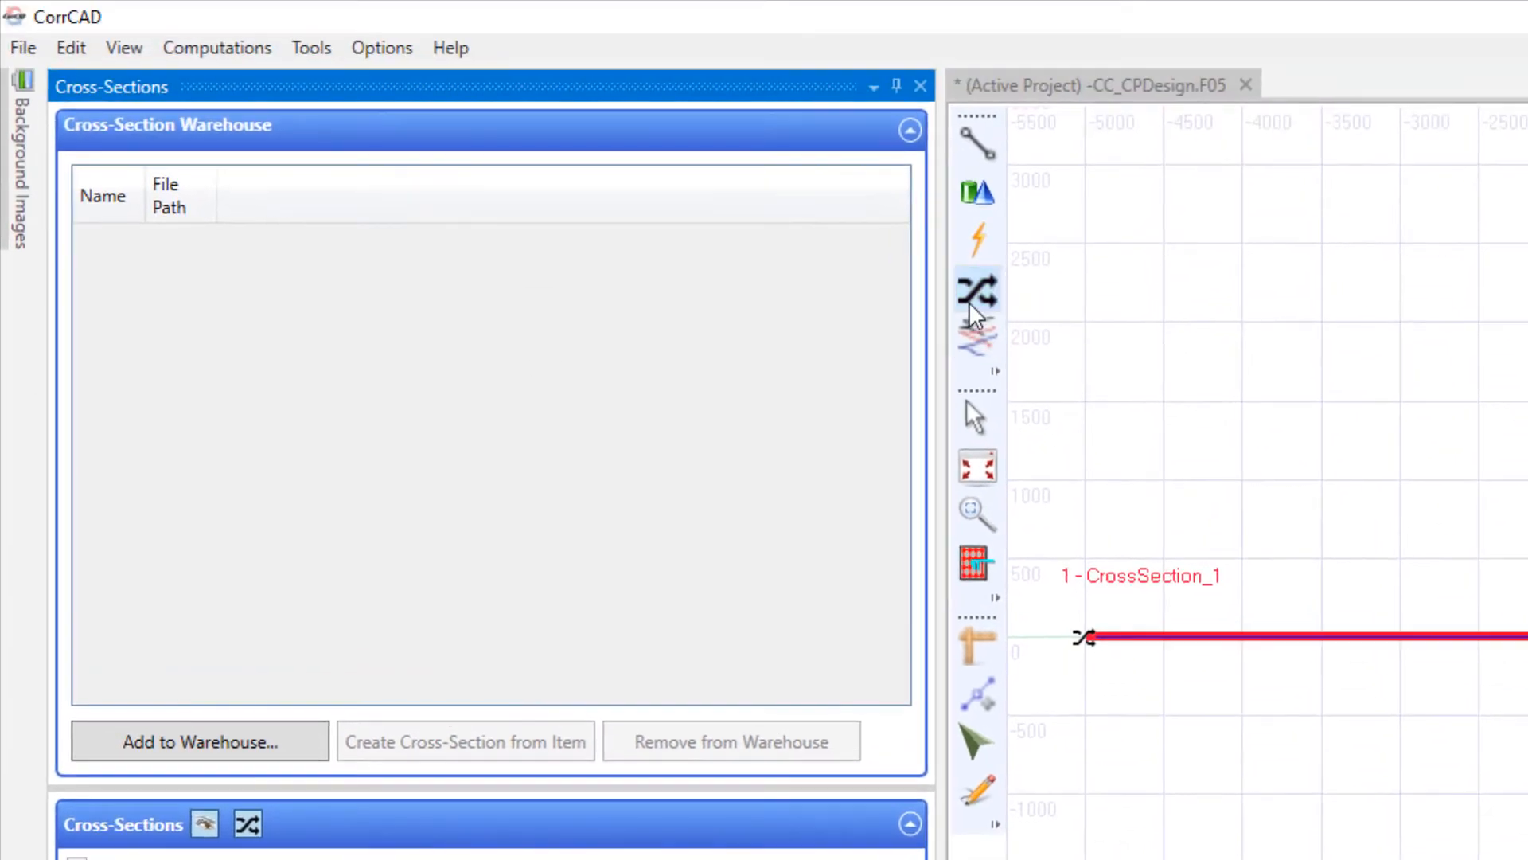
Extend CrossSection_1 graphically from its end at the pipeline's middle to the last point at (5000, 0, 0) m, and return to selection mode.
click(945, 104)
click(1064, 348)
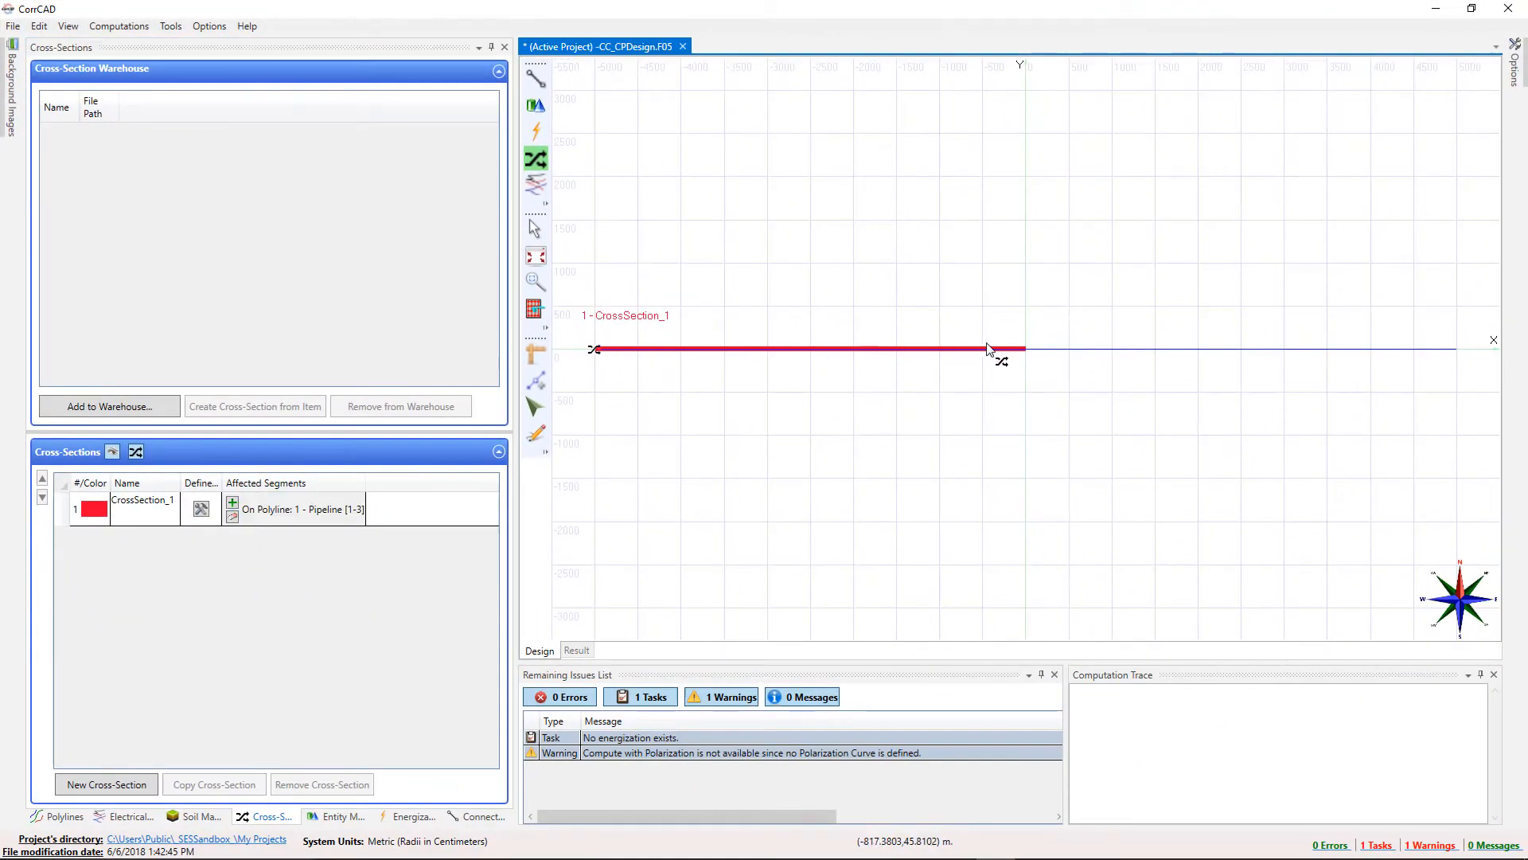
mouse_move(1022, 352)
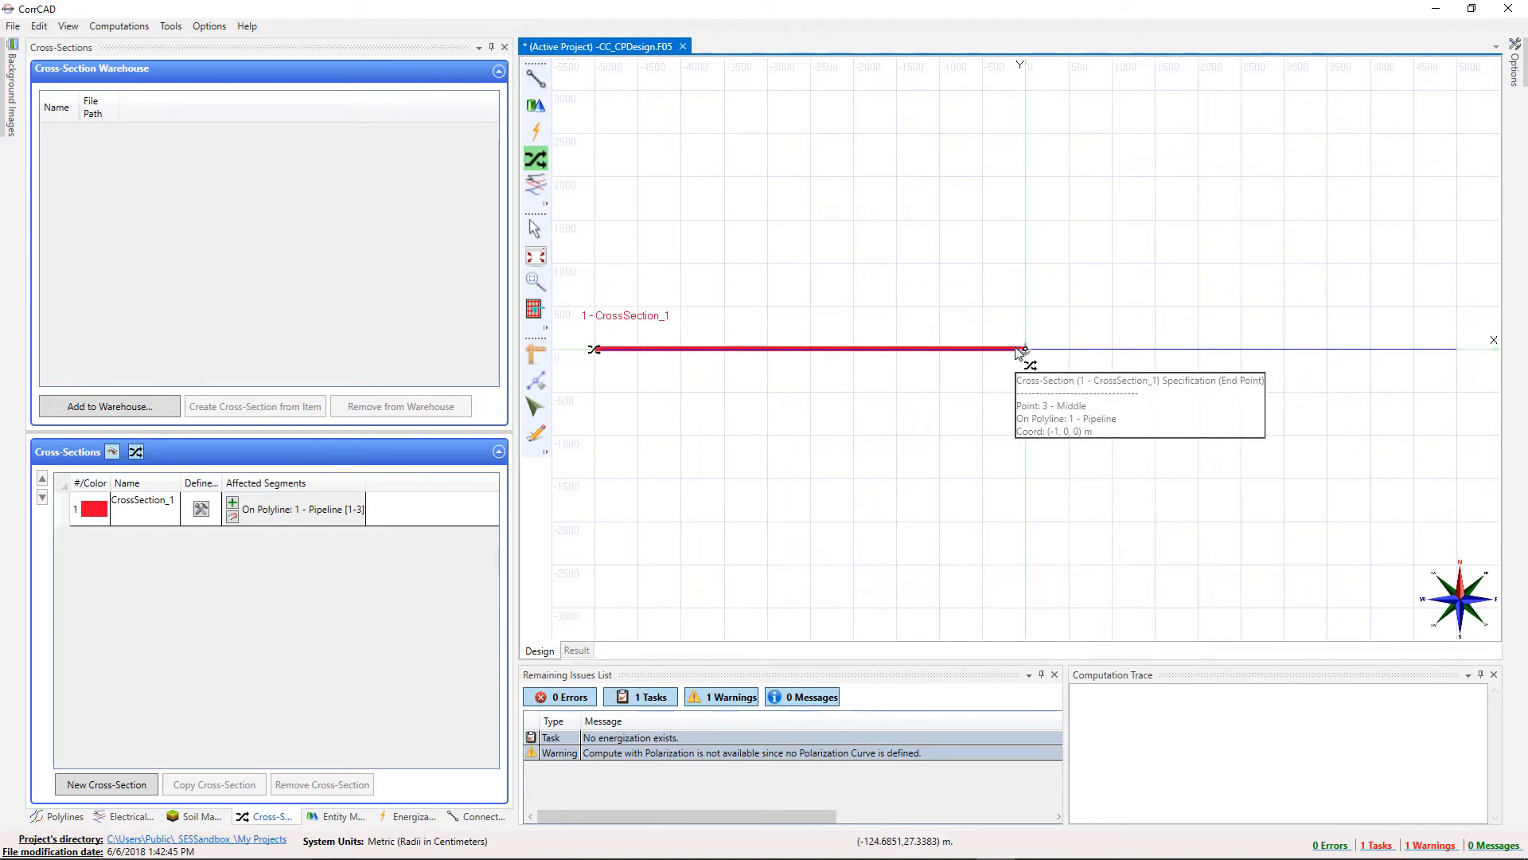
click(1460, 350)
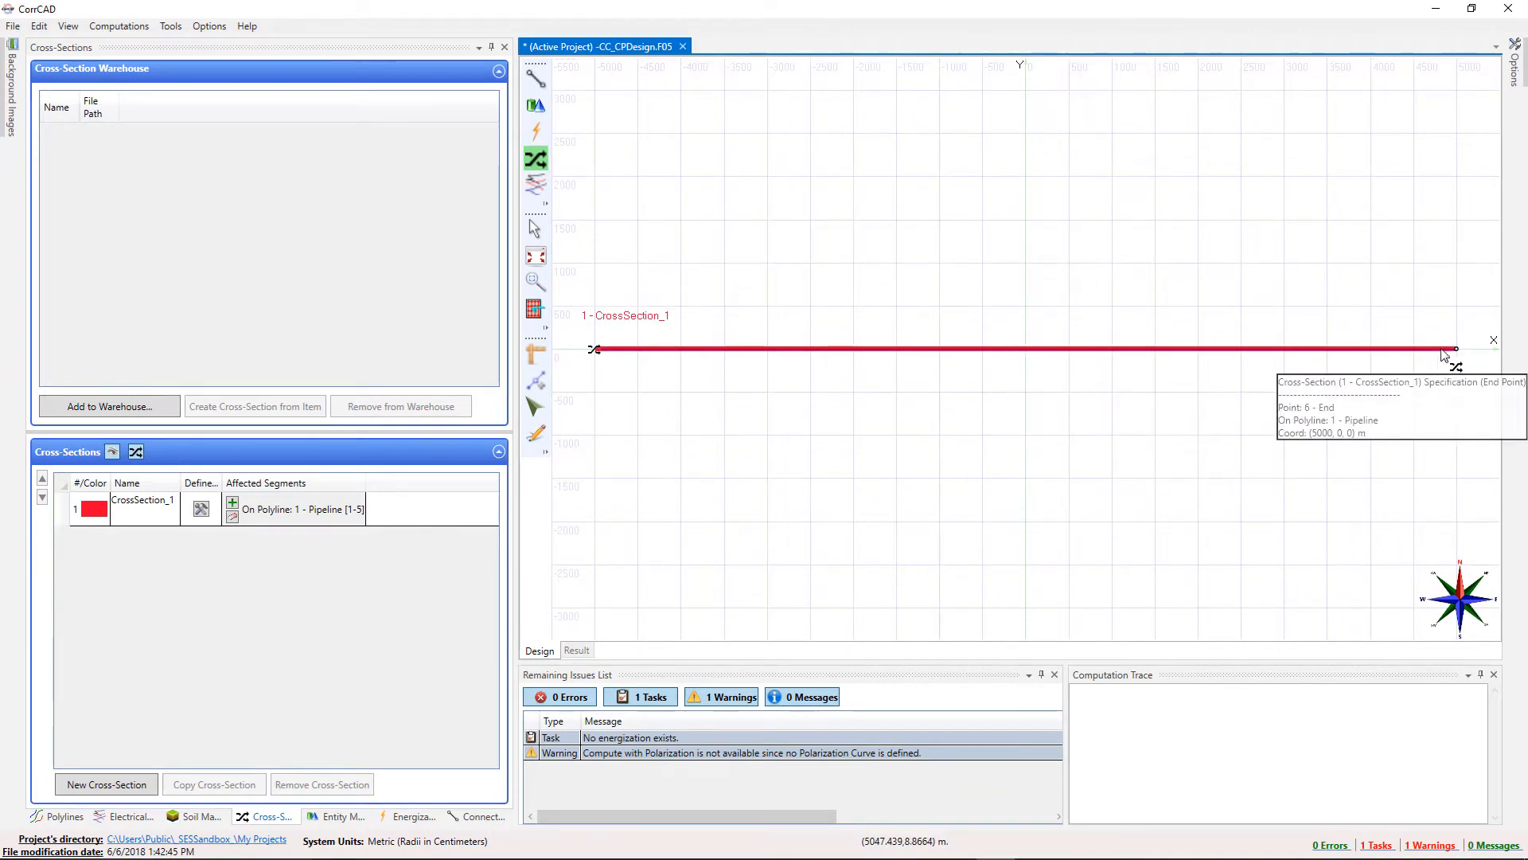
click(534, 229)
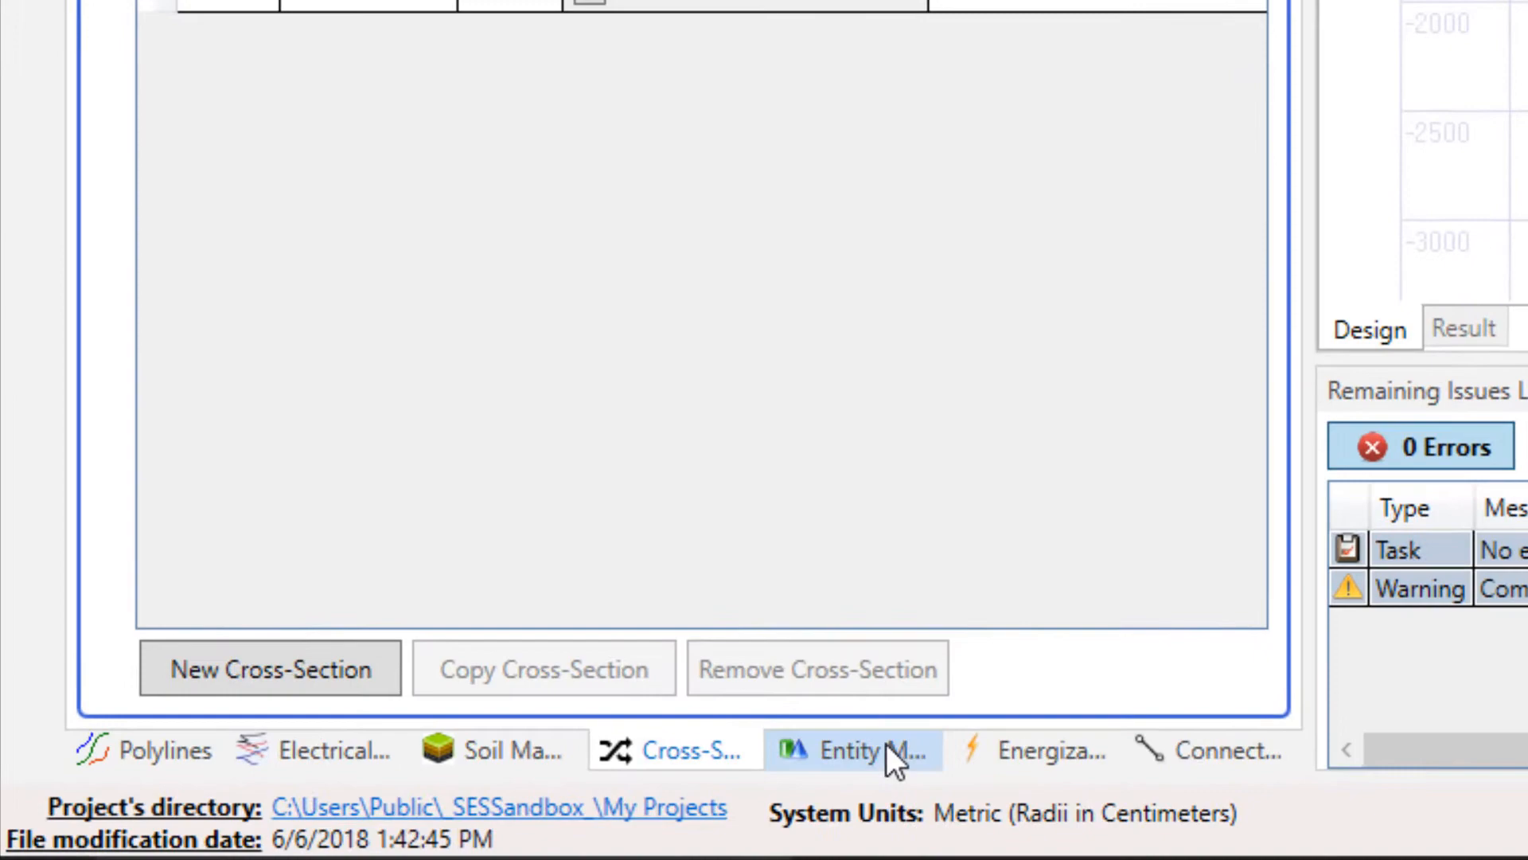
Add an anode bed entity model and link it to the file mz_OffshoreTrw UGC_PLot.F05, accepting the copy into the project folder.
click(347, 816)
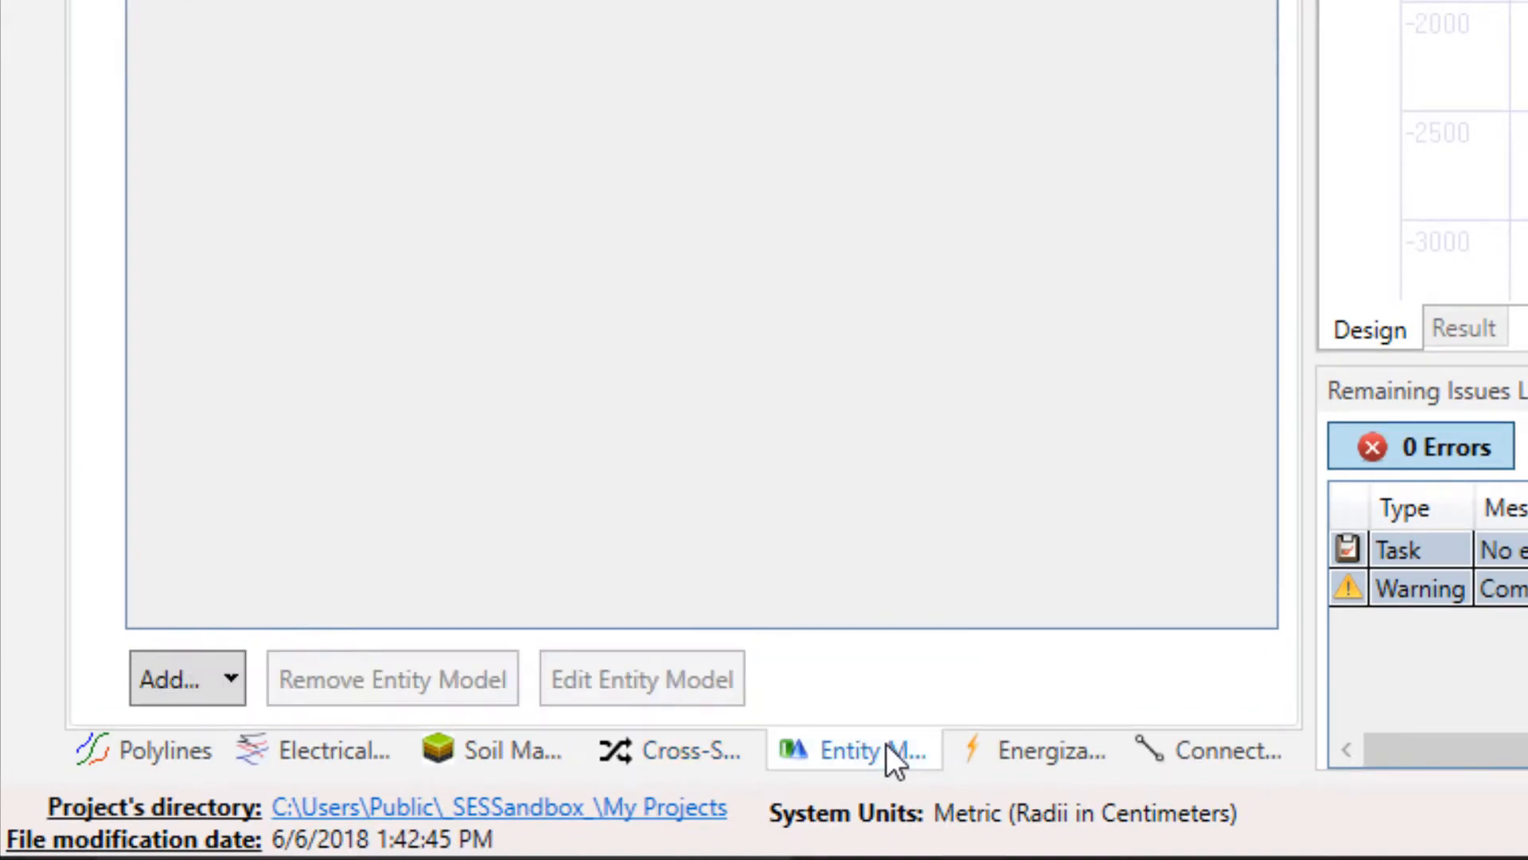
click(231, 679)
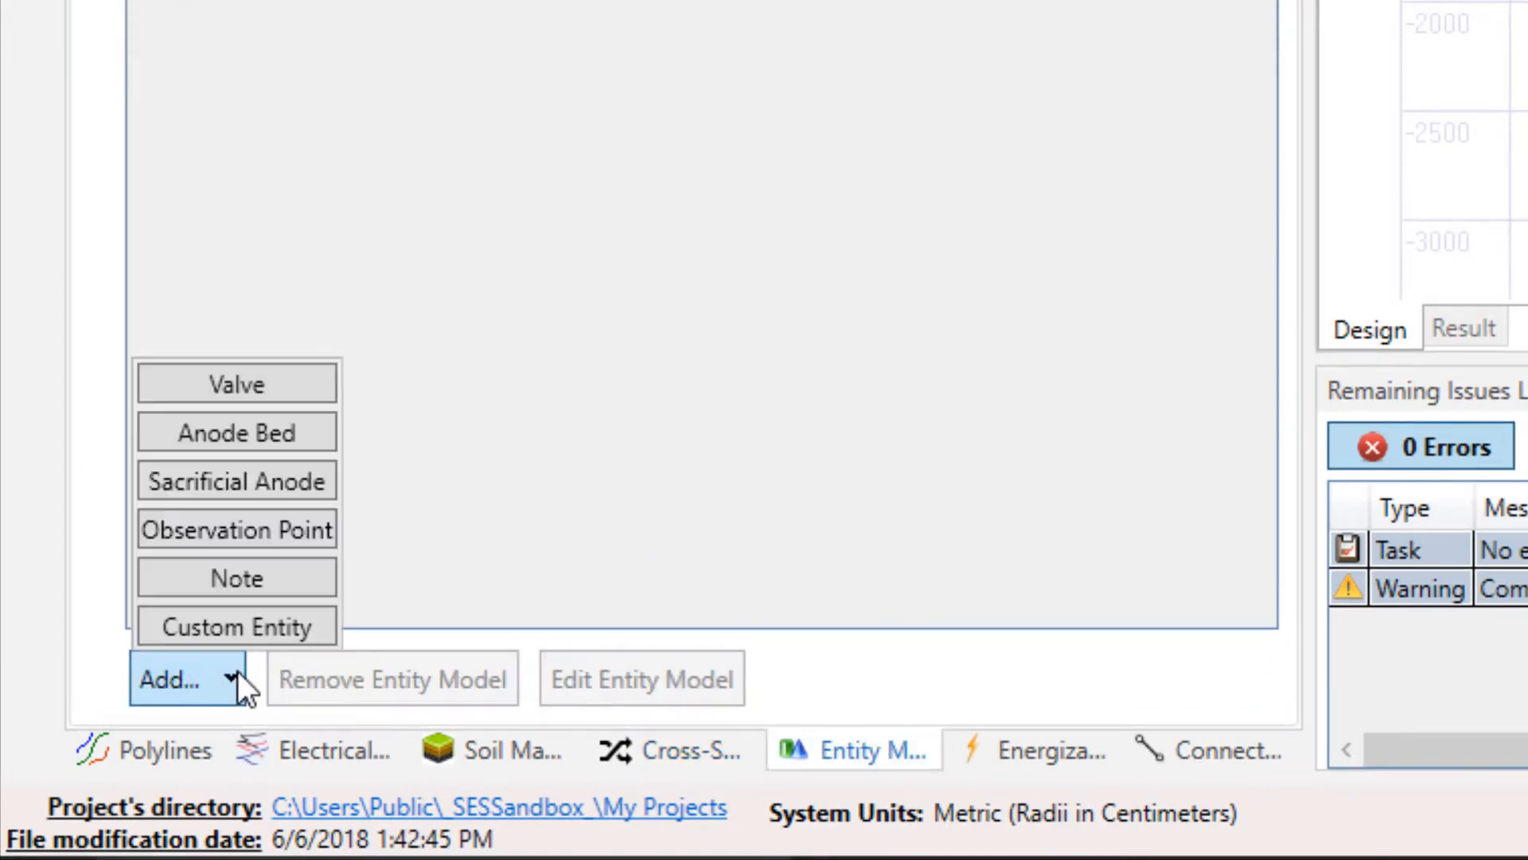
click(308, 436)
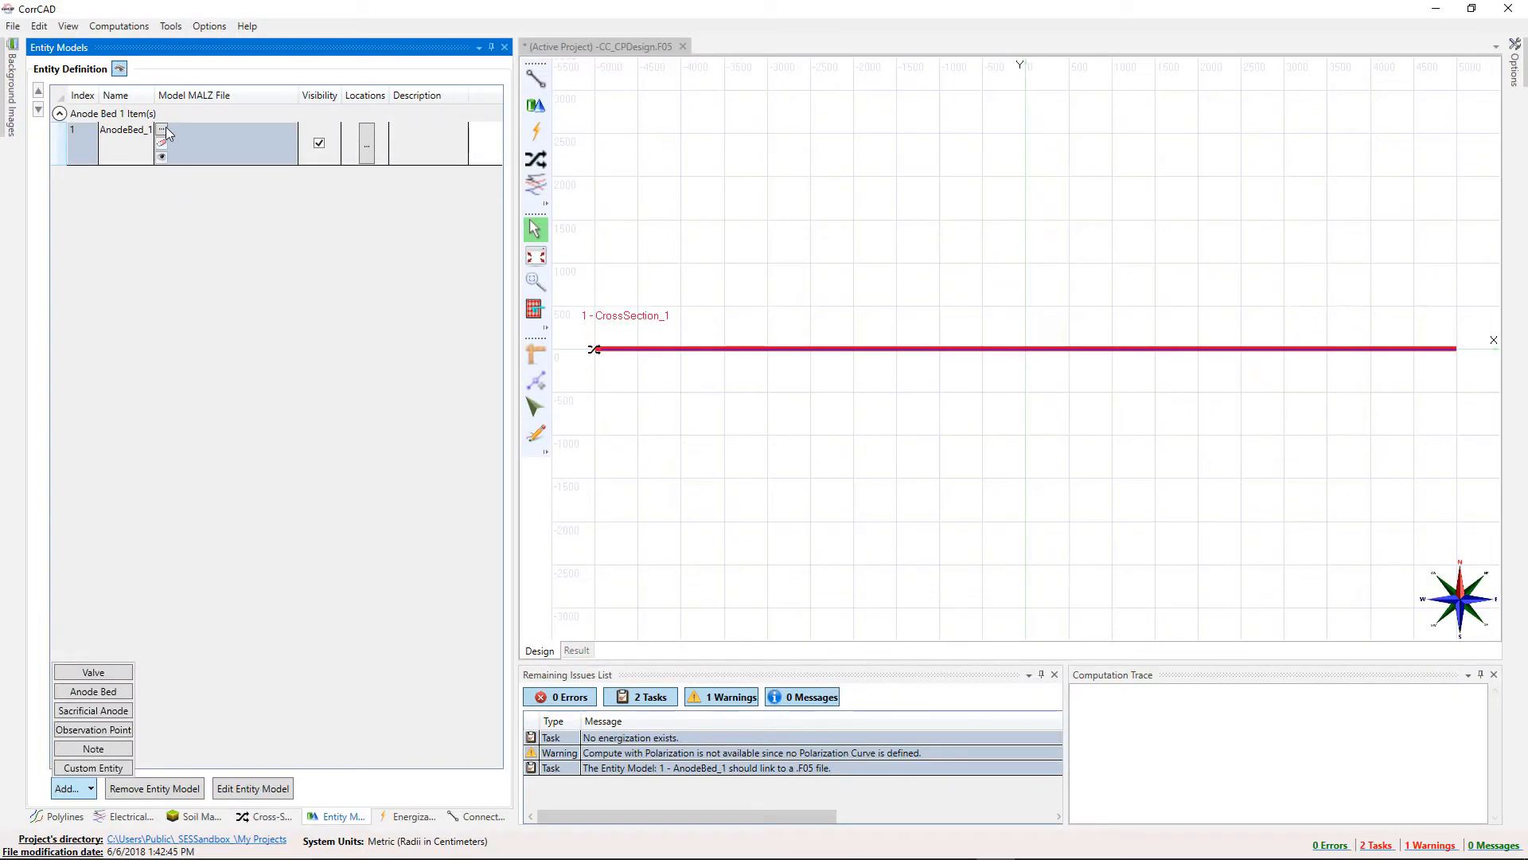
click(163, 128)
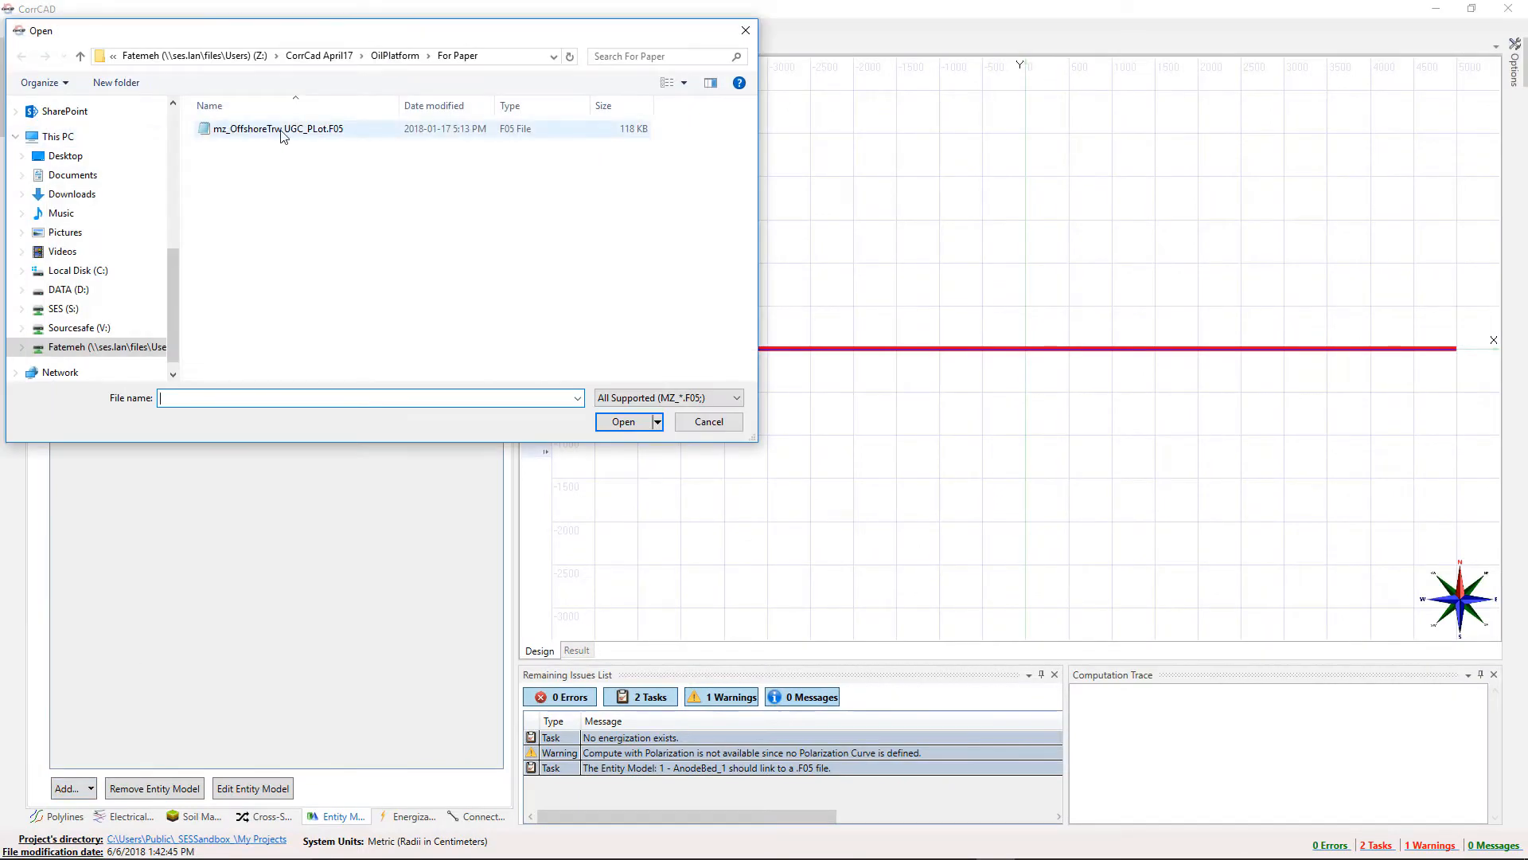
click(281, 130)
click(627, 426)
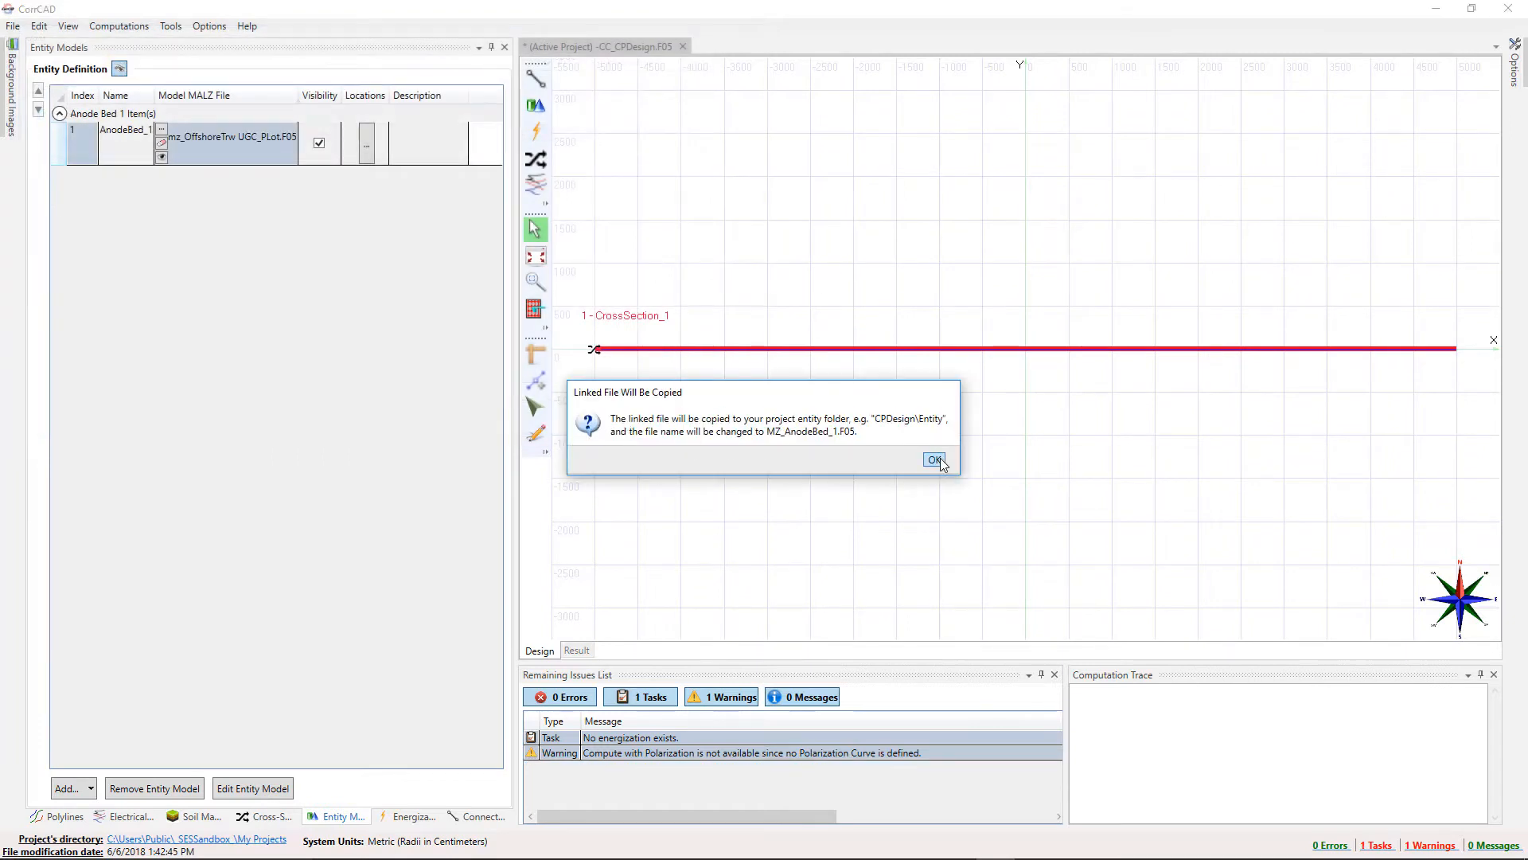
click(936, 460)
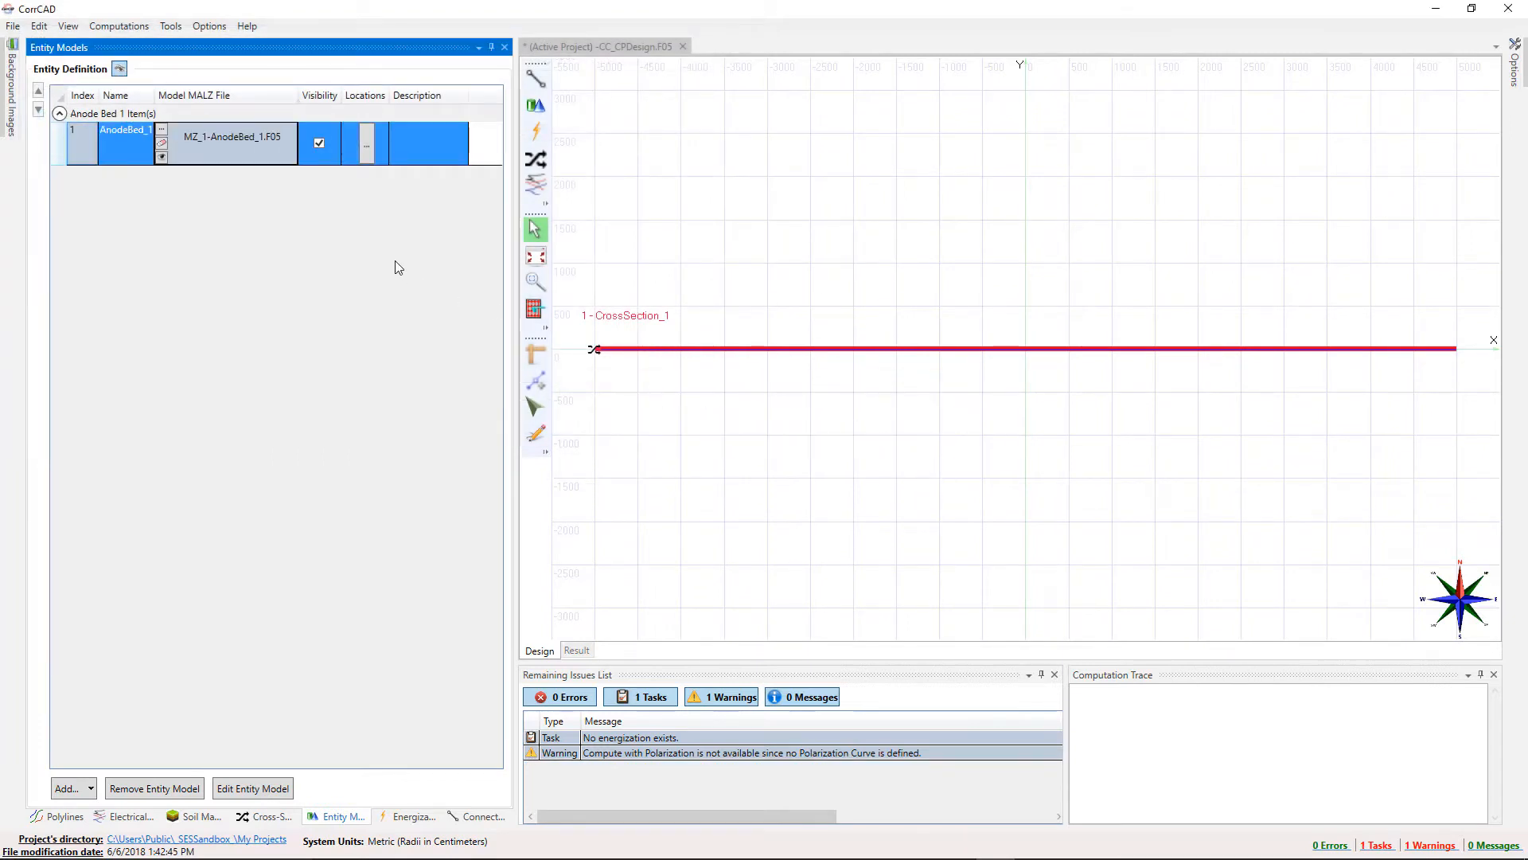
Add an anode bed location named CPS1 at X -5000 m and Y -100 m.
click(365, 143)
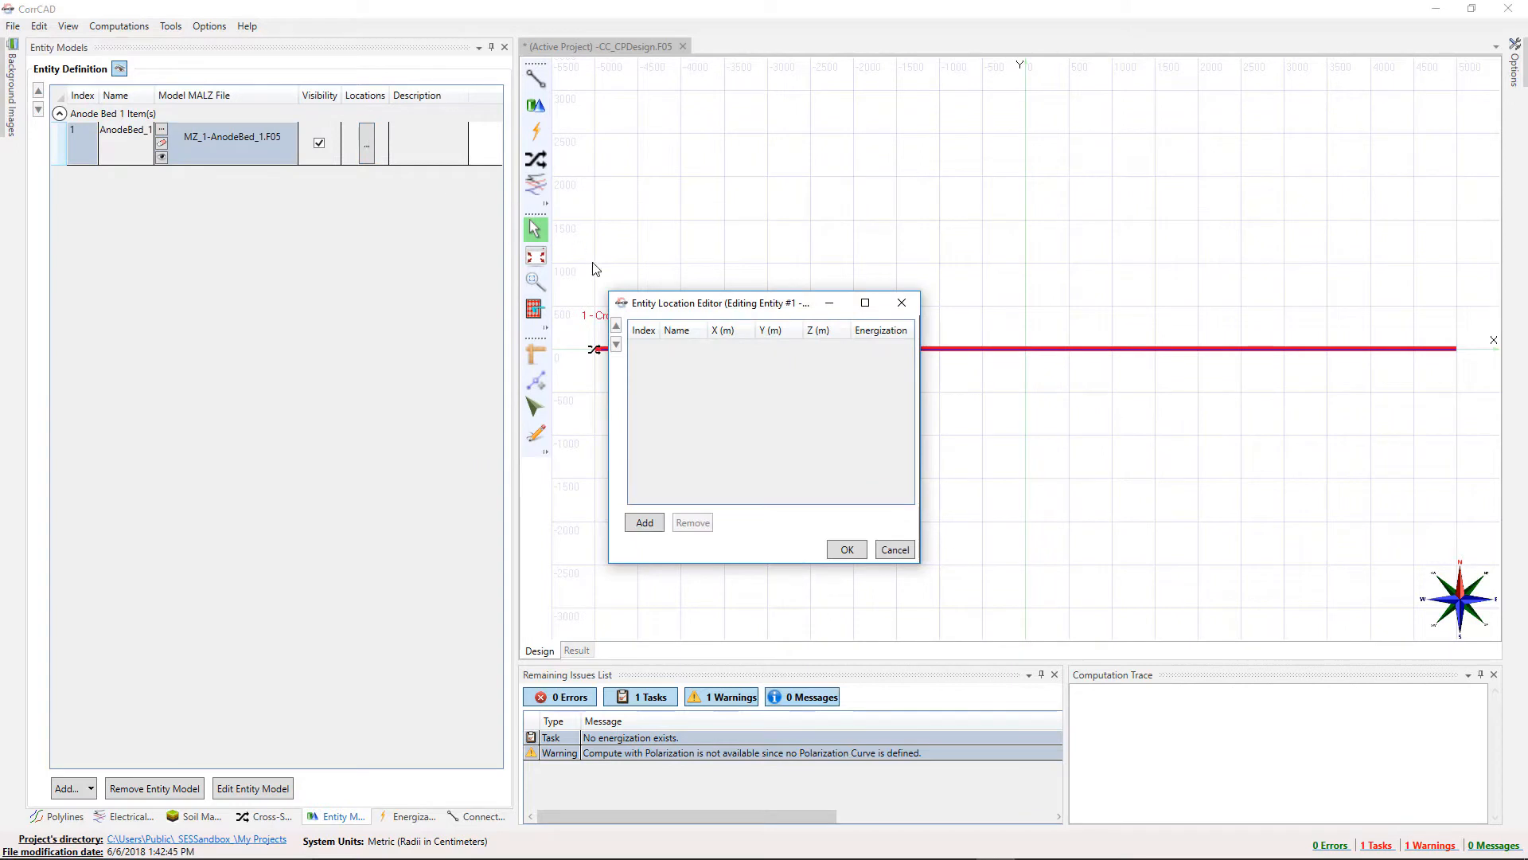
click(644, 523)
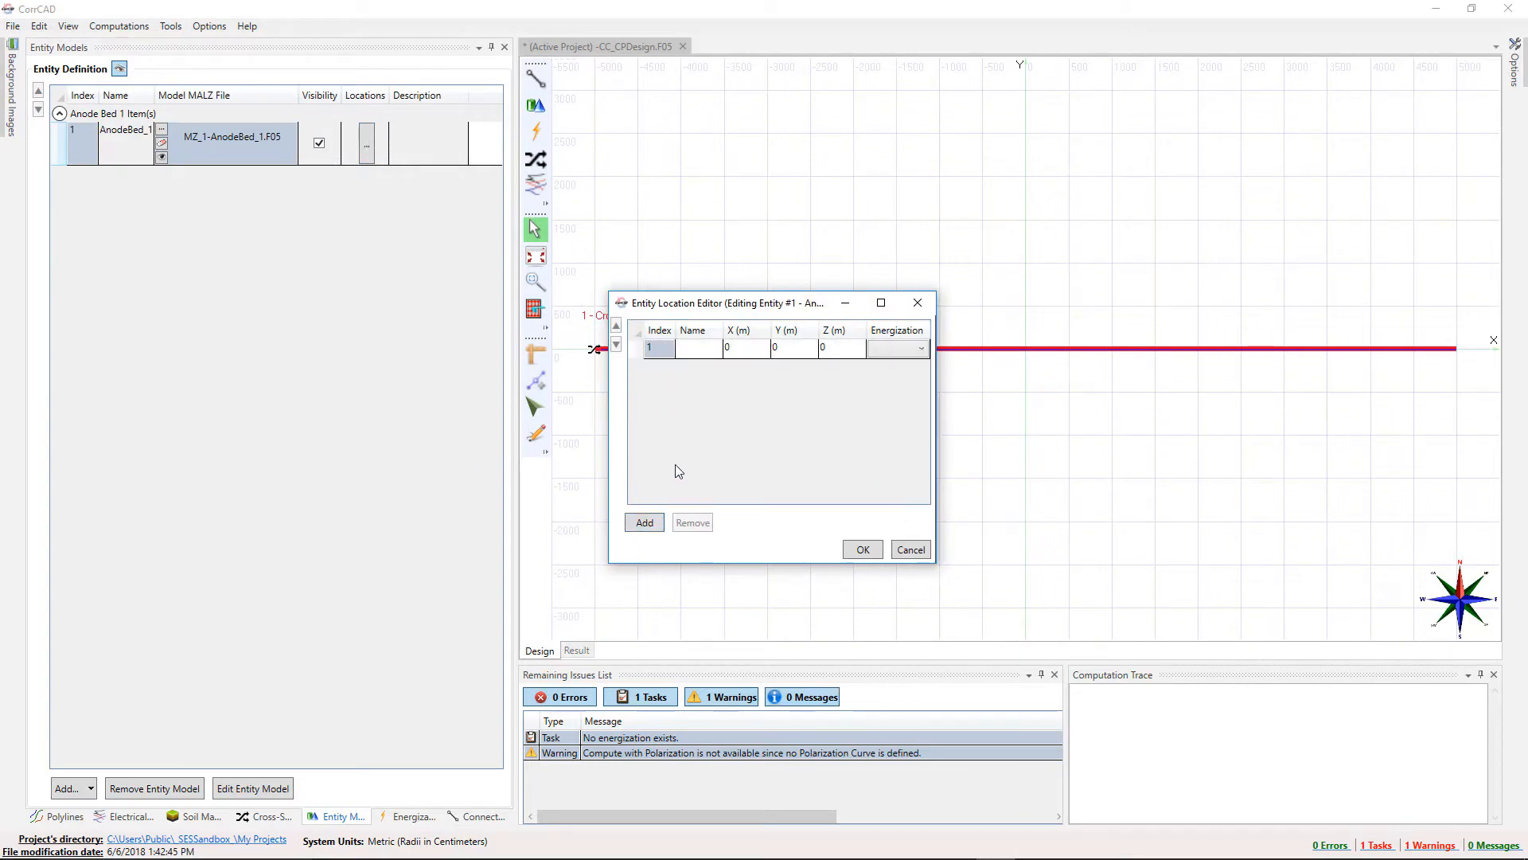
click(695, 350)
text(CPS1)
click(731, 353)
click(731, 352)
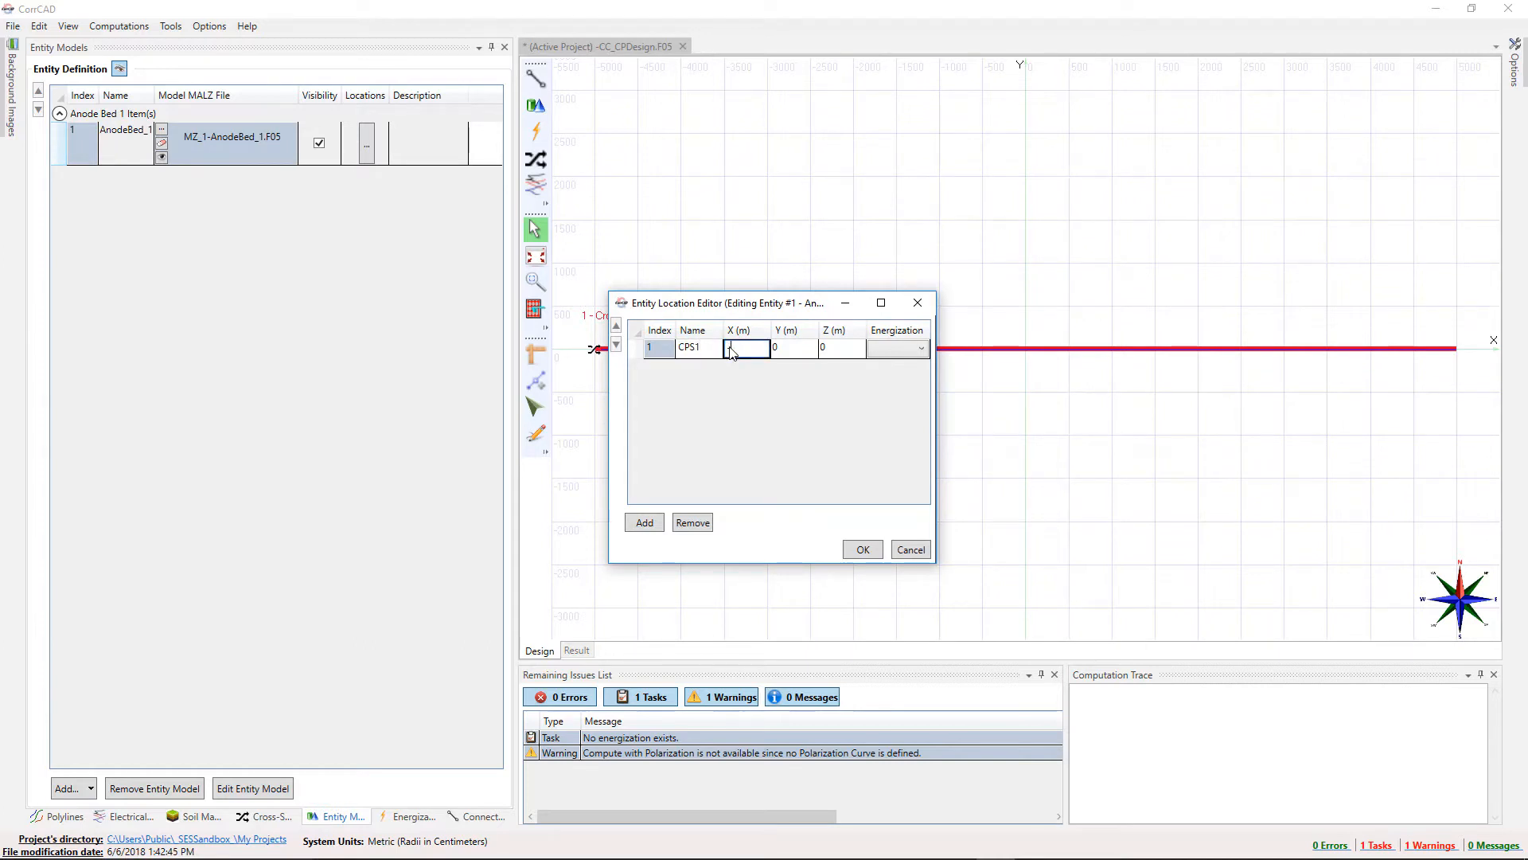
click(784, 353)
text(-100)
Add a second anode bed location named CPS2 at X 0 m and Y -100 m.
click(645, 522)
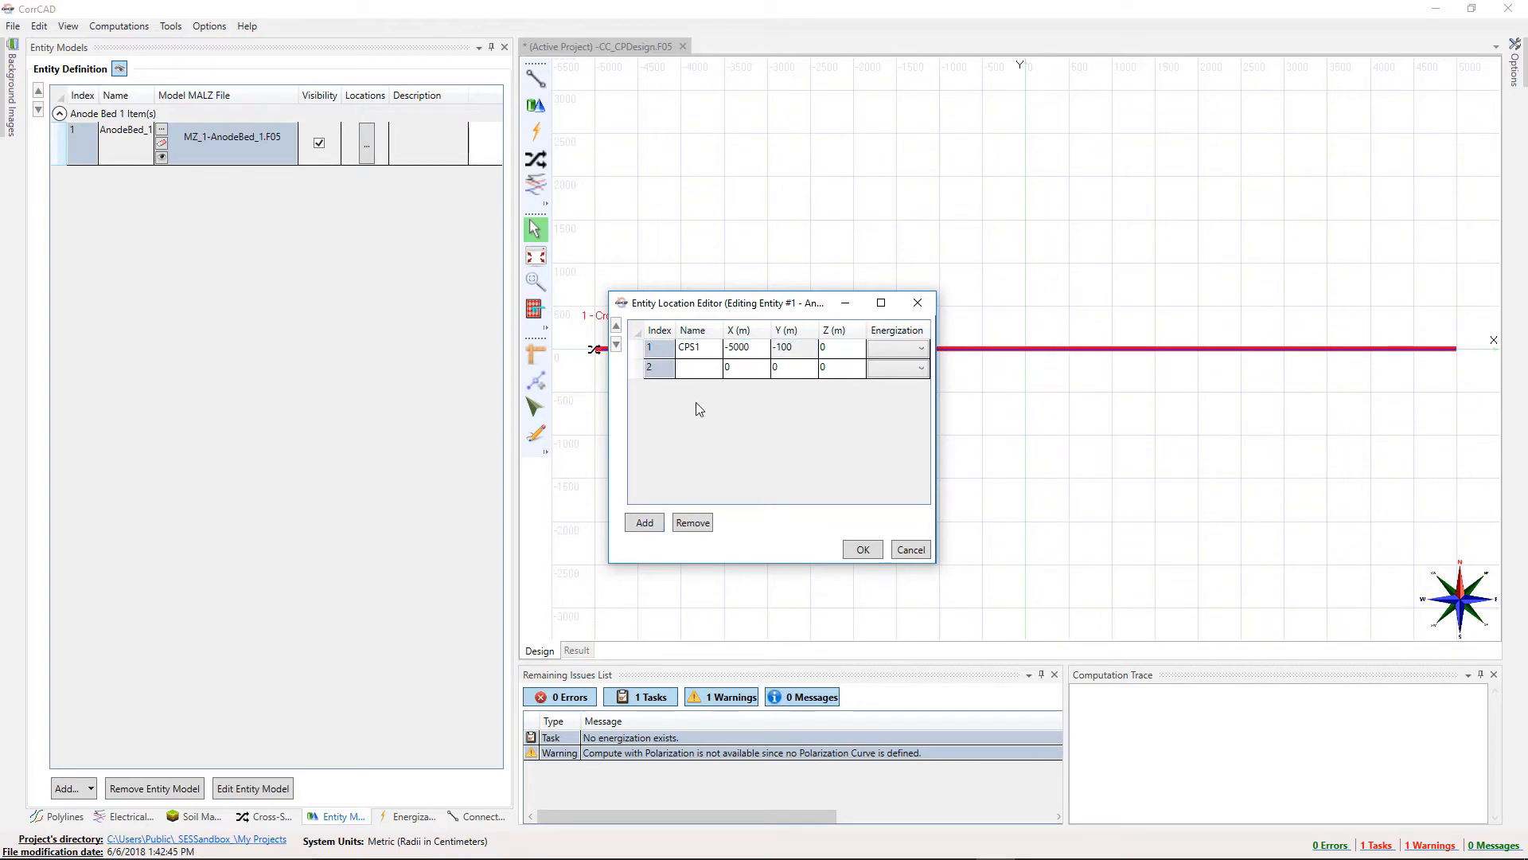
click(705, 367)
click(784, 367)
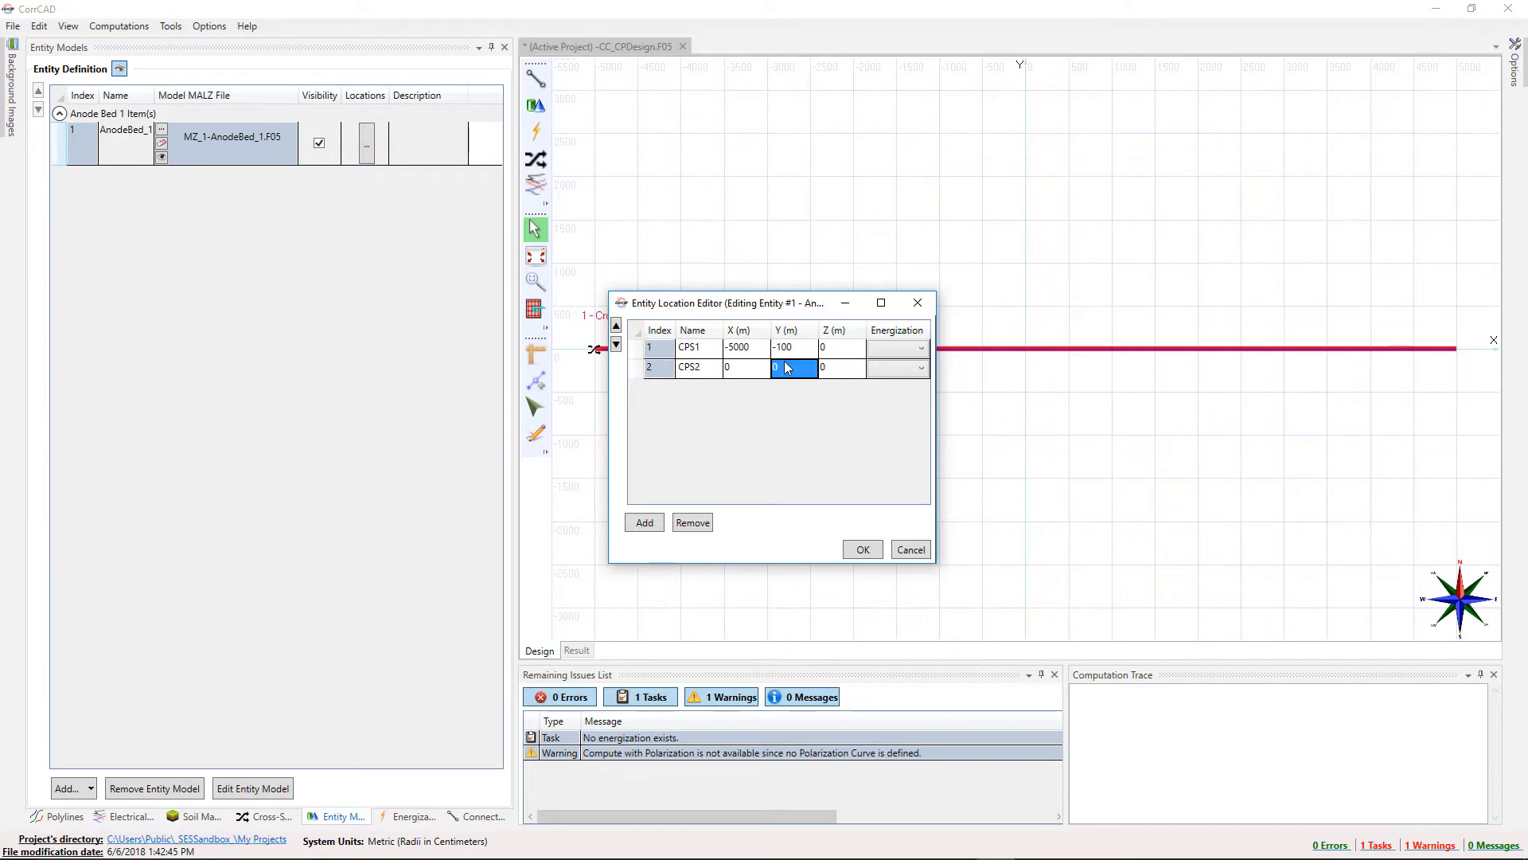
text(-100)
Add a third anode bed location named CPS3 at X 5000 m and Y -100 m, and accept the location list.
click(645, 522)
click(688, 385)
text(CPS3)
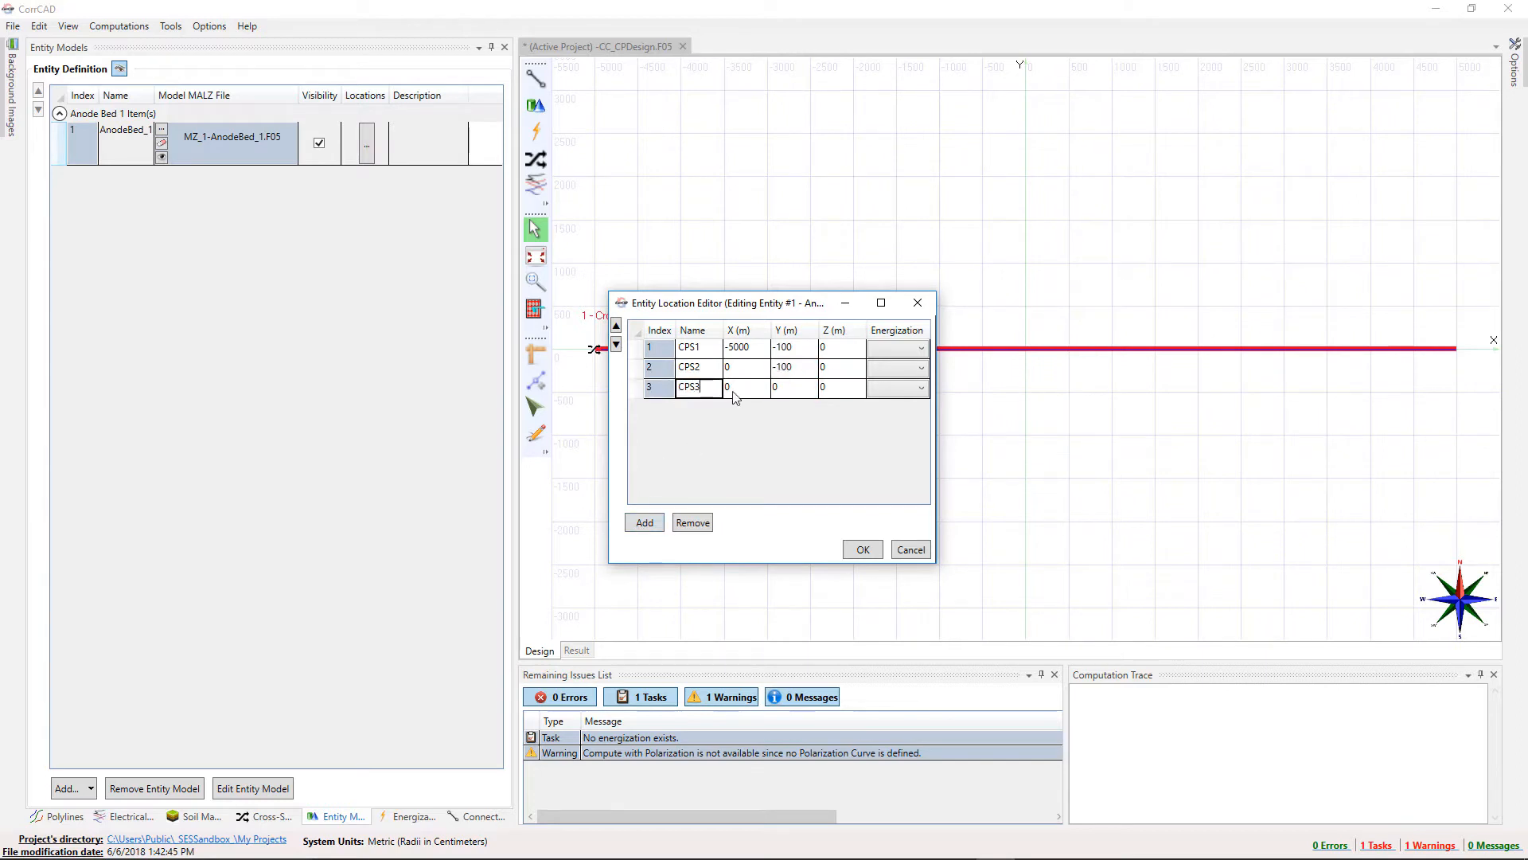
click(737, 389)
text(5000)
click(793, 388)
text(-100)
click(863, 550)
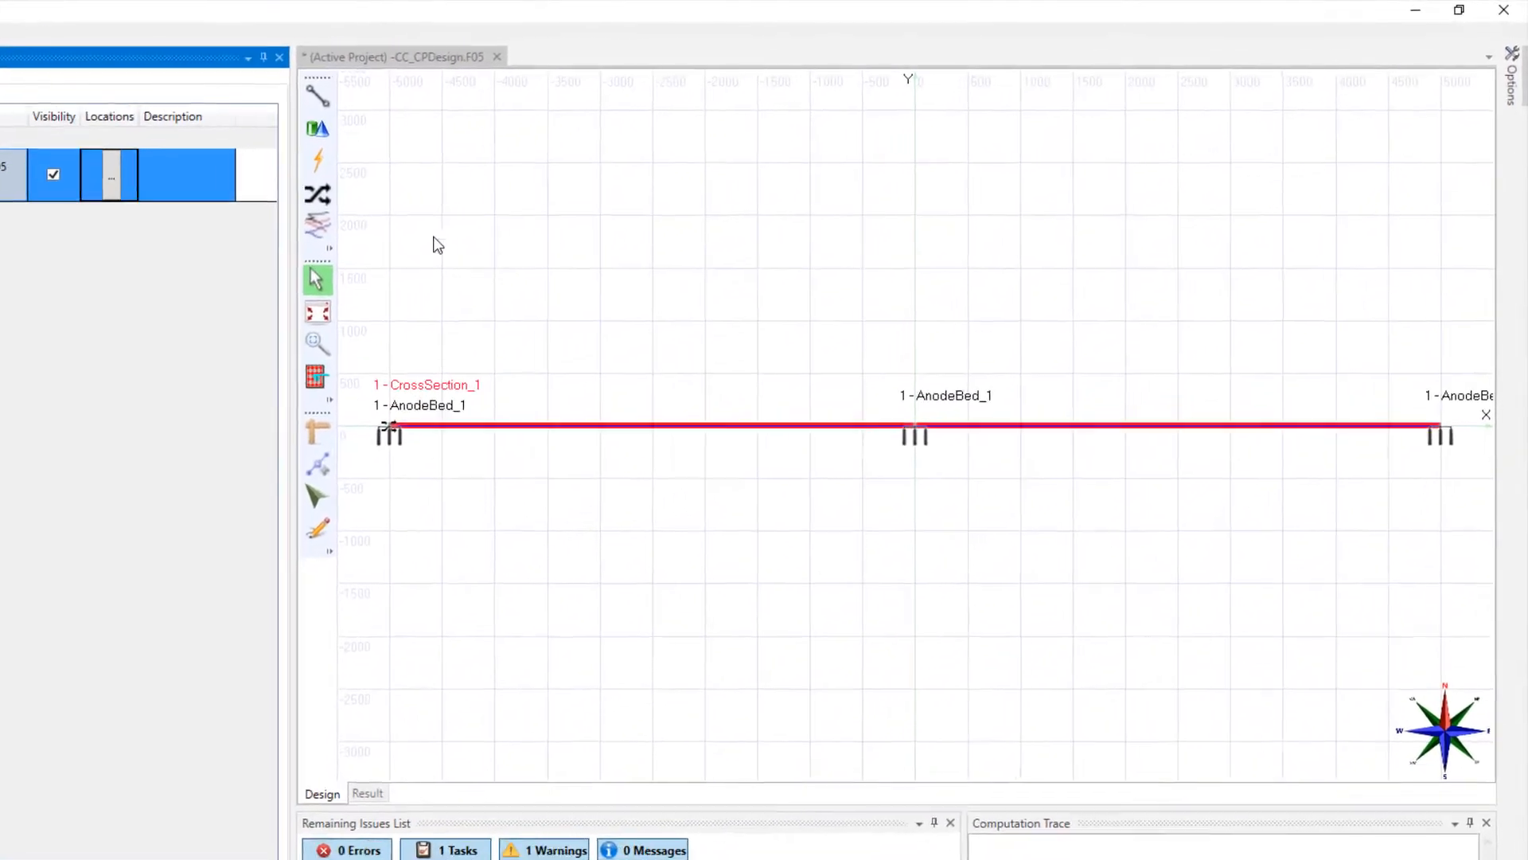
click(519, 111)
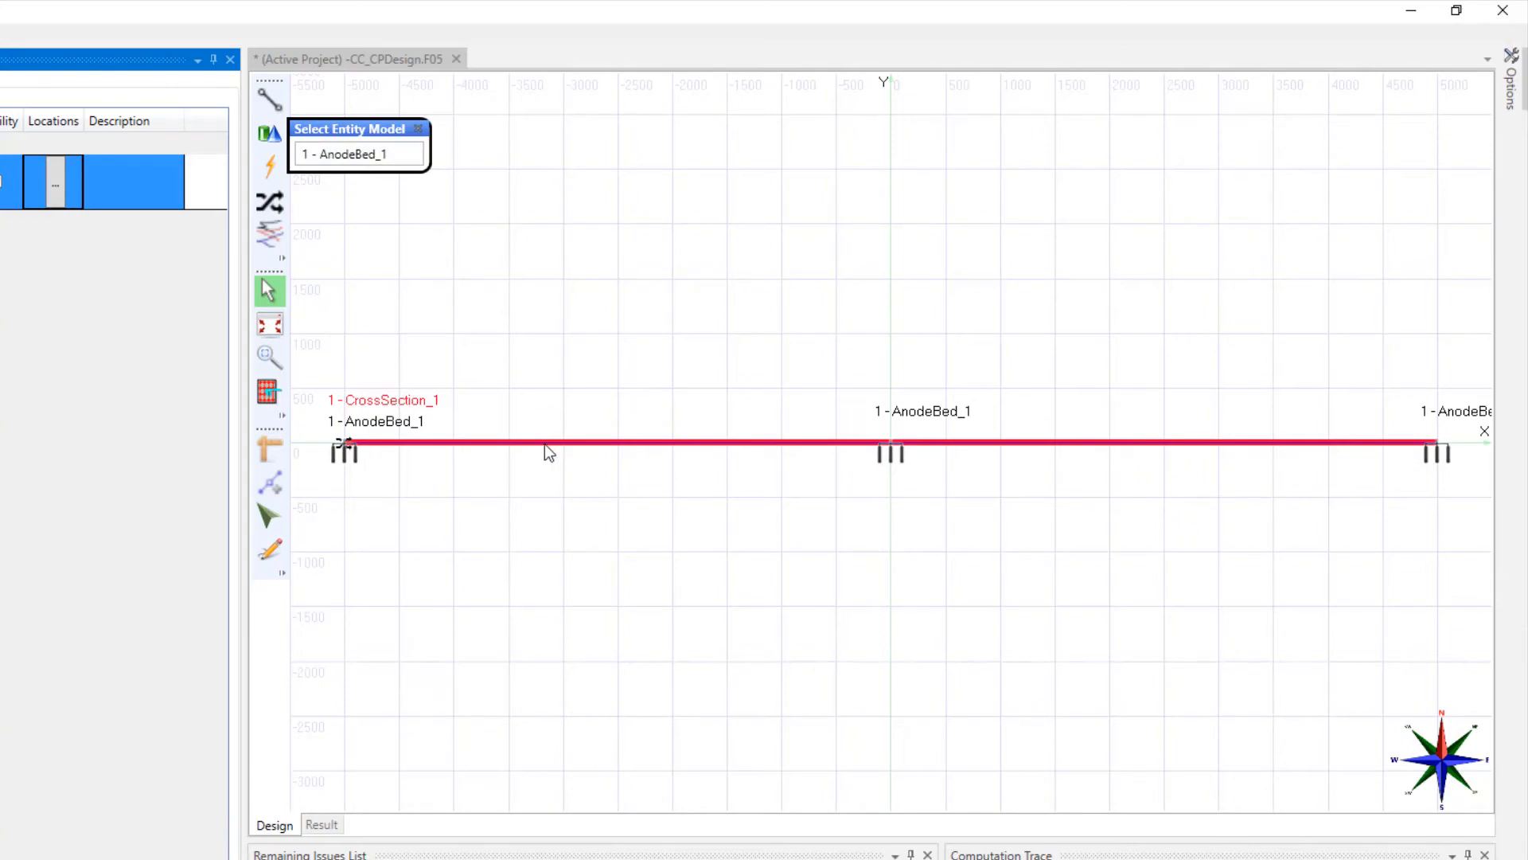
click(662, 459)
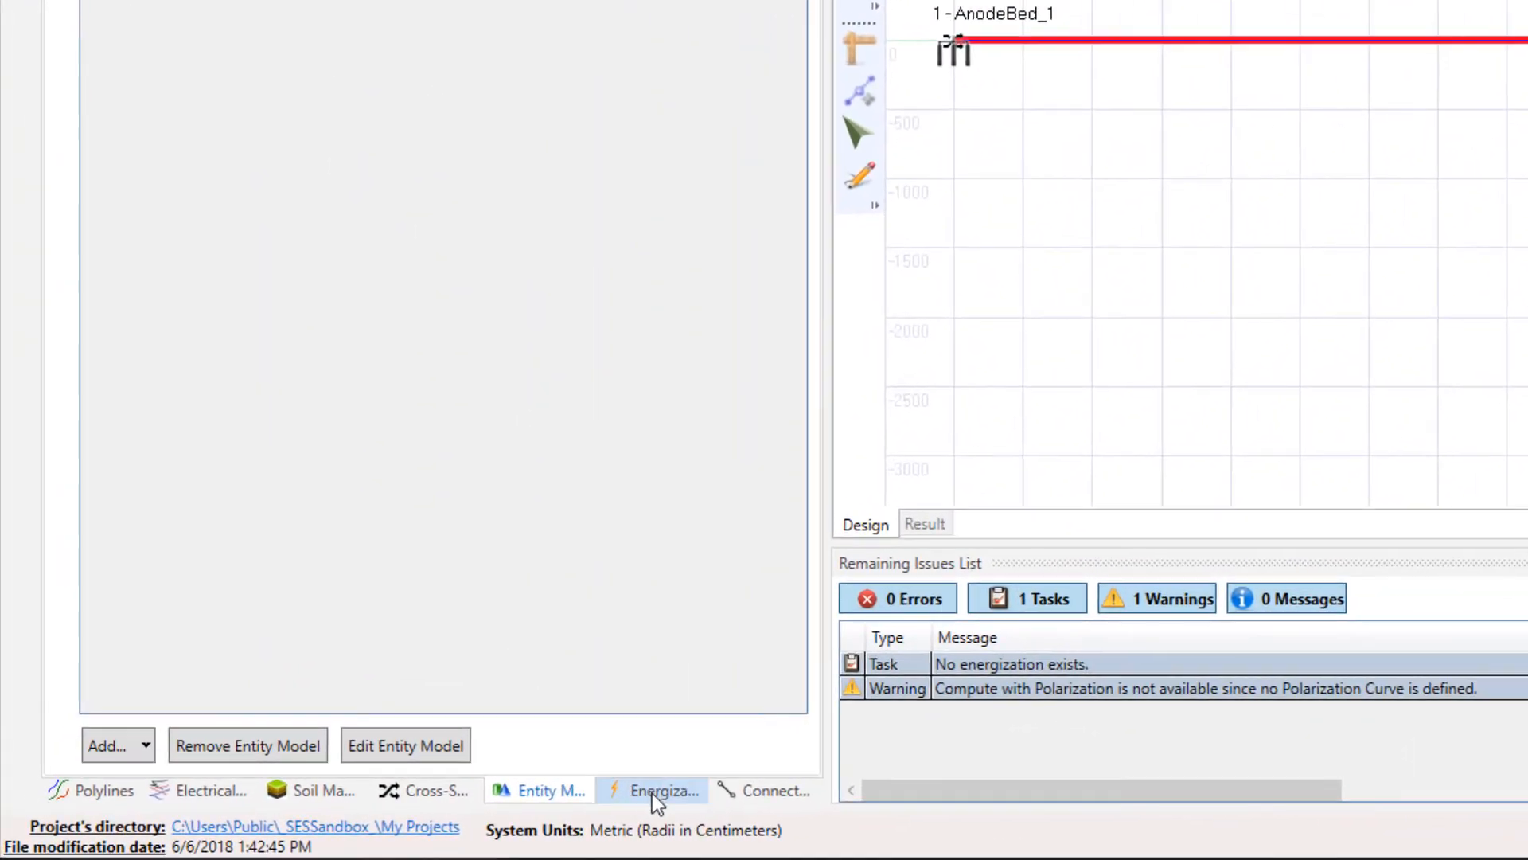
Add a current energization named Negative#1 with a value of -3.5 A.
click(652, 793)
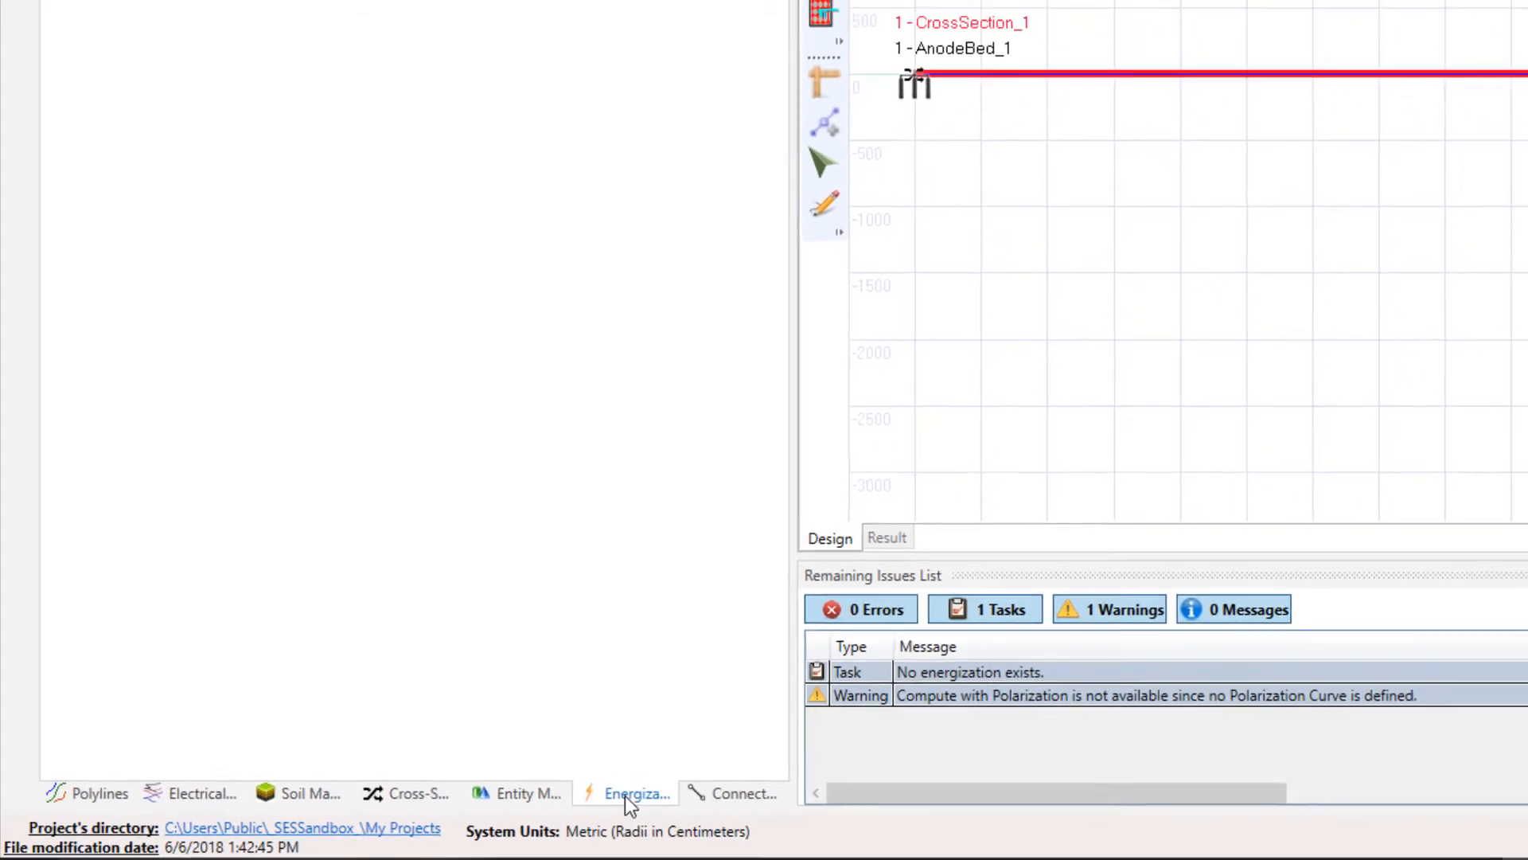
click(67, 183)
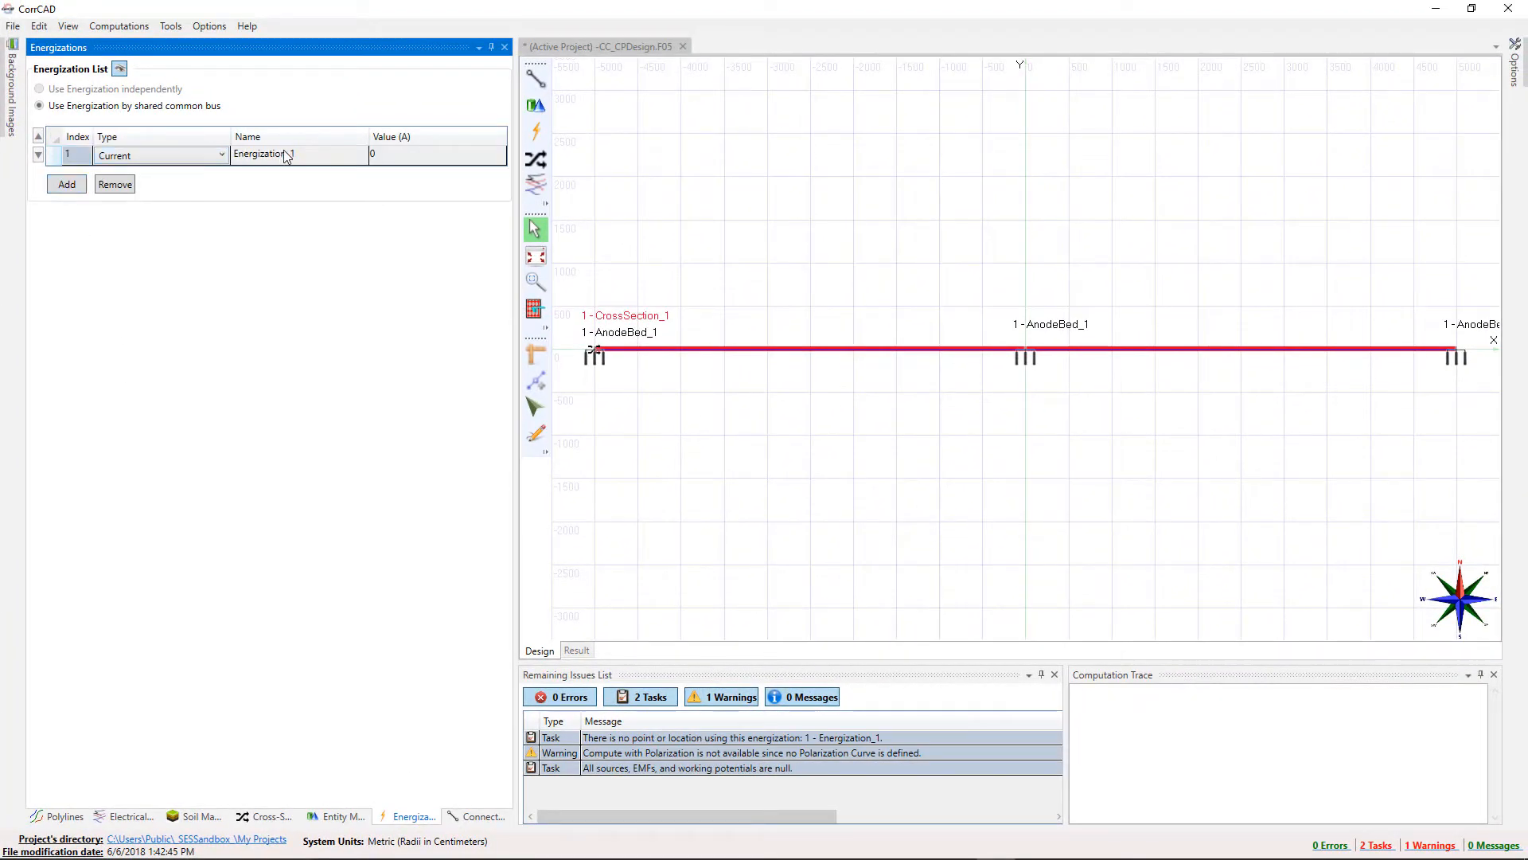
click(306, 160)
text(Negative)
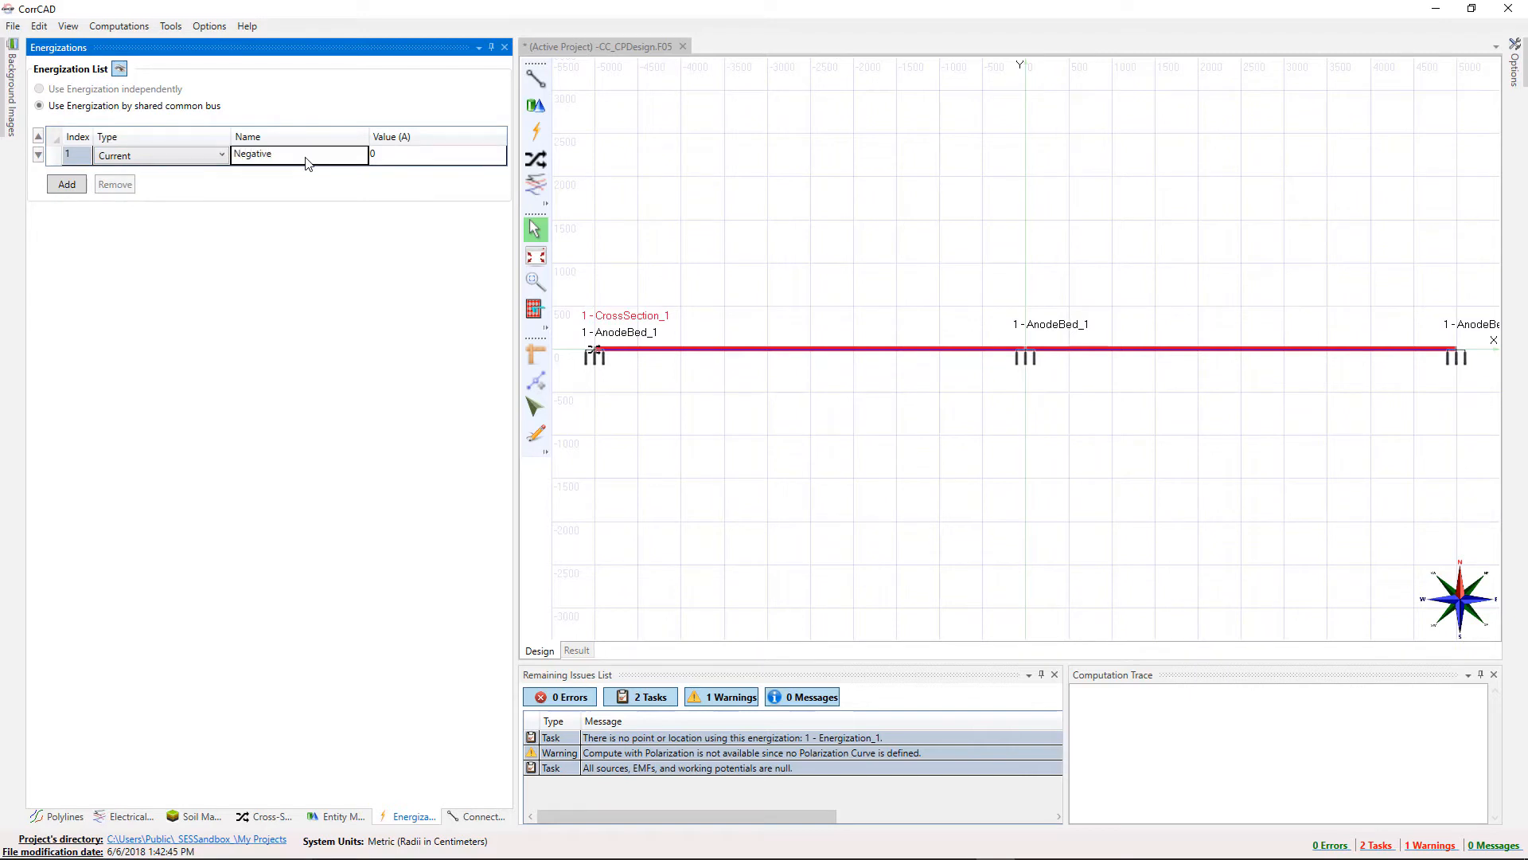
text(#1)
key(Tab)
text(-3.5)
Add a current energization named Positive#1 with a value of 3.5 A.
click(67, 184)
click(287, 175)
text(Positive#1)
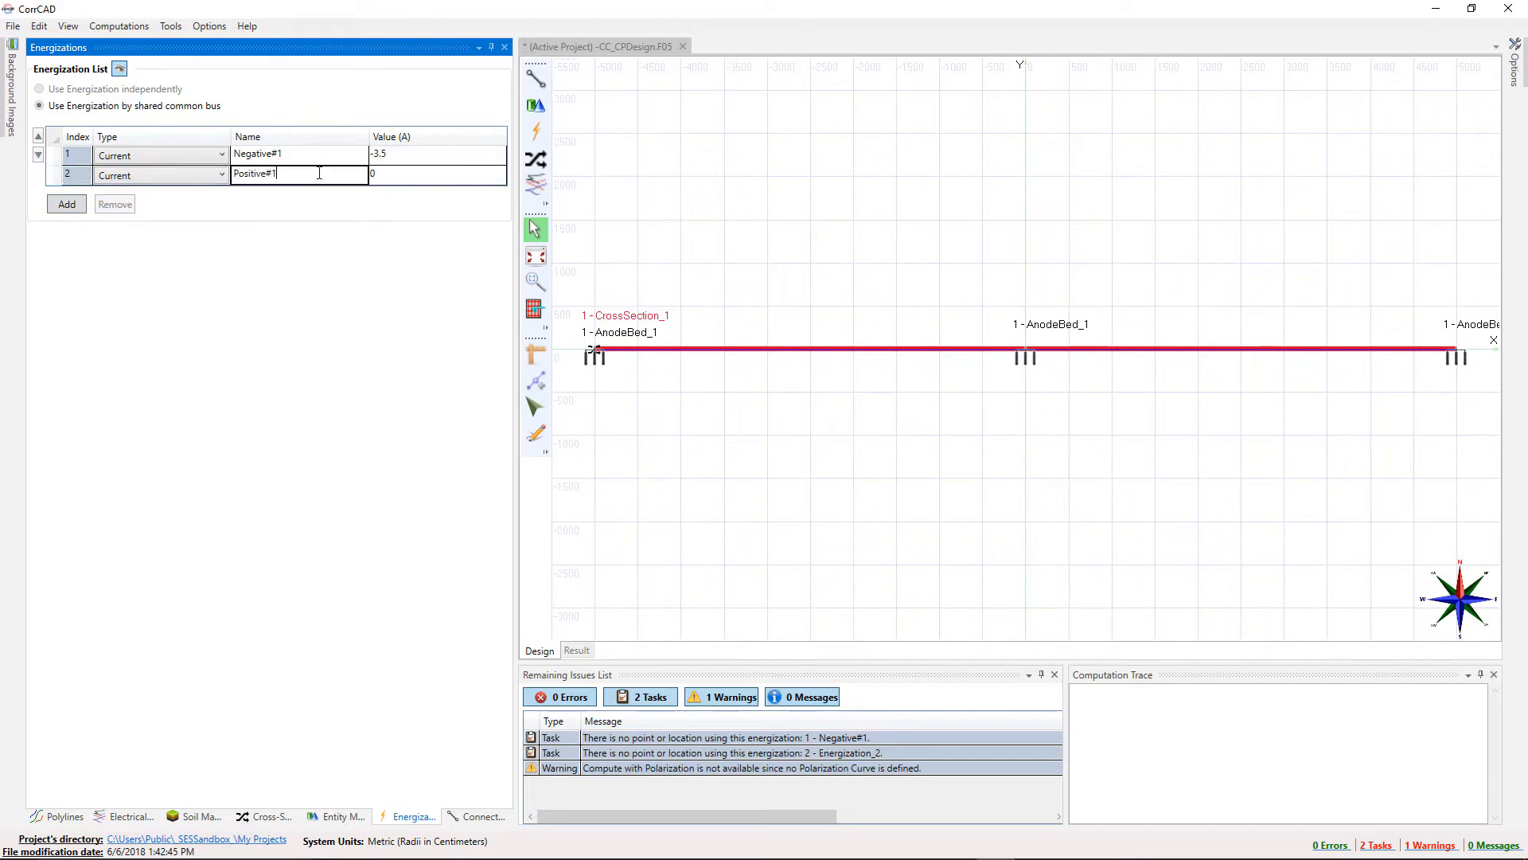
click(385, 173)
text(3.5)
Add a current energization named Negative#2 with a value of -3.5 A.
click(67, 204)
click(260, 195)
text(Negative#2)
click(389, 198)
text(-3.5)
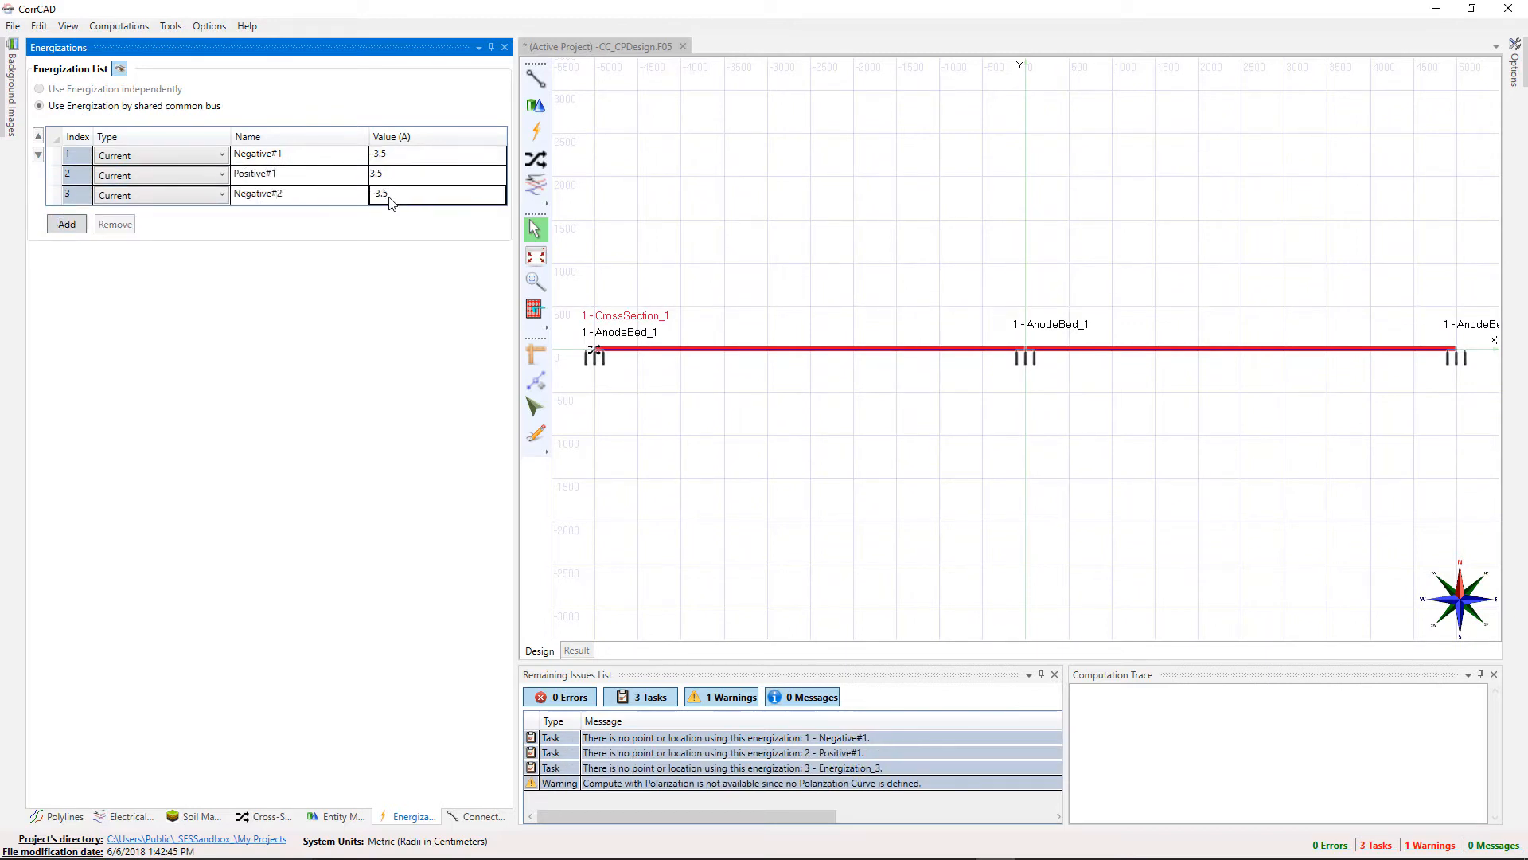
Add a current energization named Positive#2 with a value of 3.5 A.
click(67, 223)
click(301, 214)
text(Positive#2)
click(398, 213)
text(3.55)
Add current energizations Negative#3 at -3.5 A and Positive#3 at 3.5 A.
click(67, 264)
click(279, 256)
text(Positive#3)
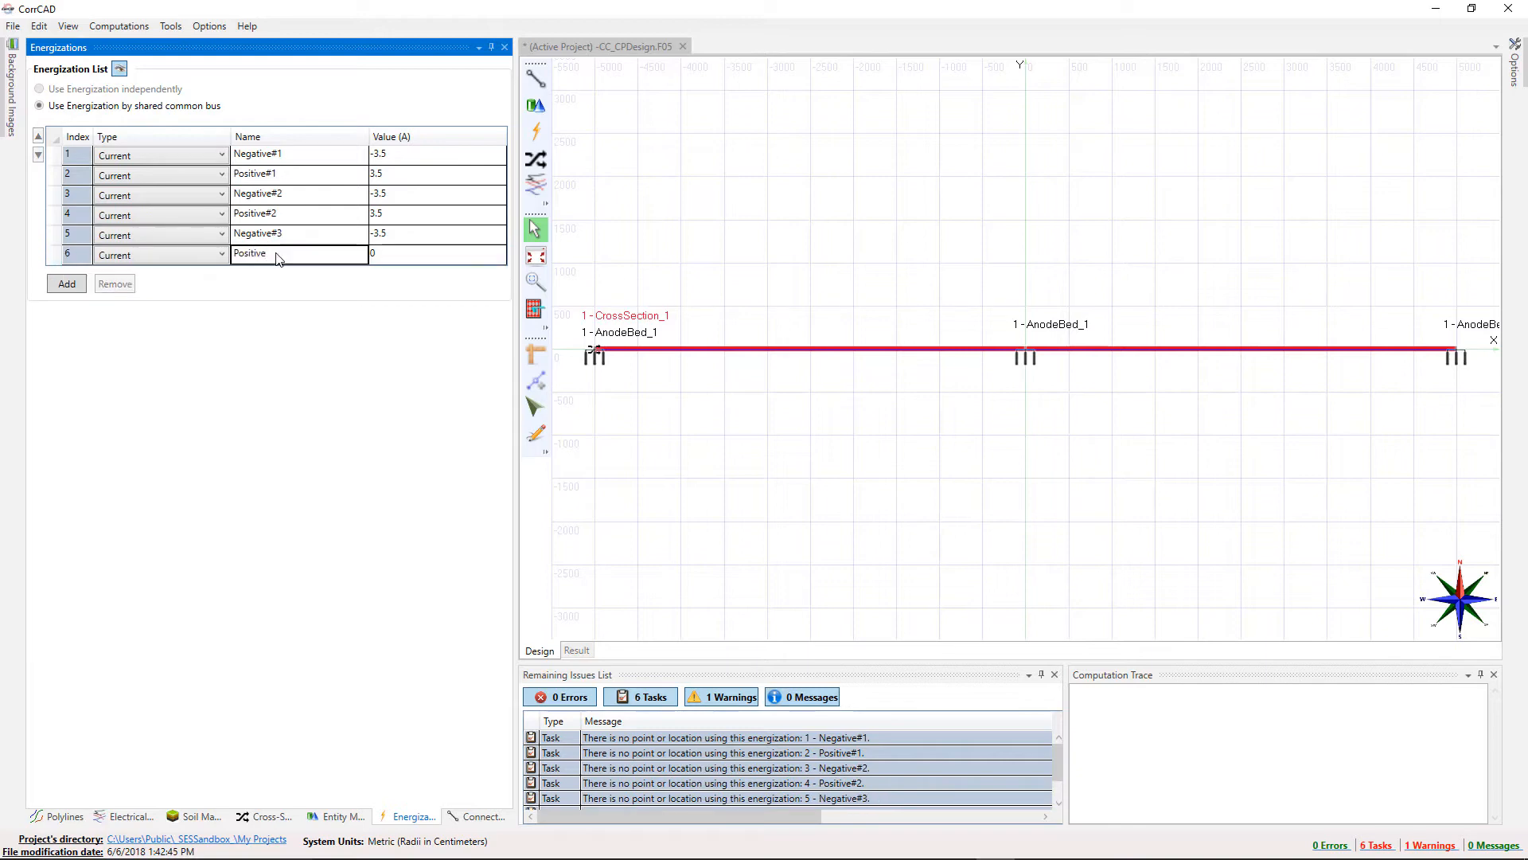
click(391, 253)
text(3.5)
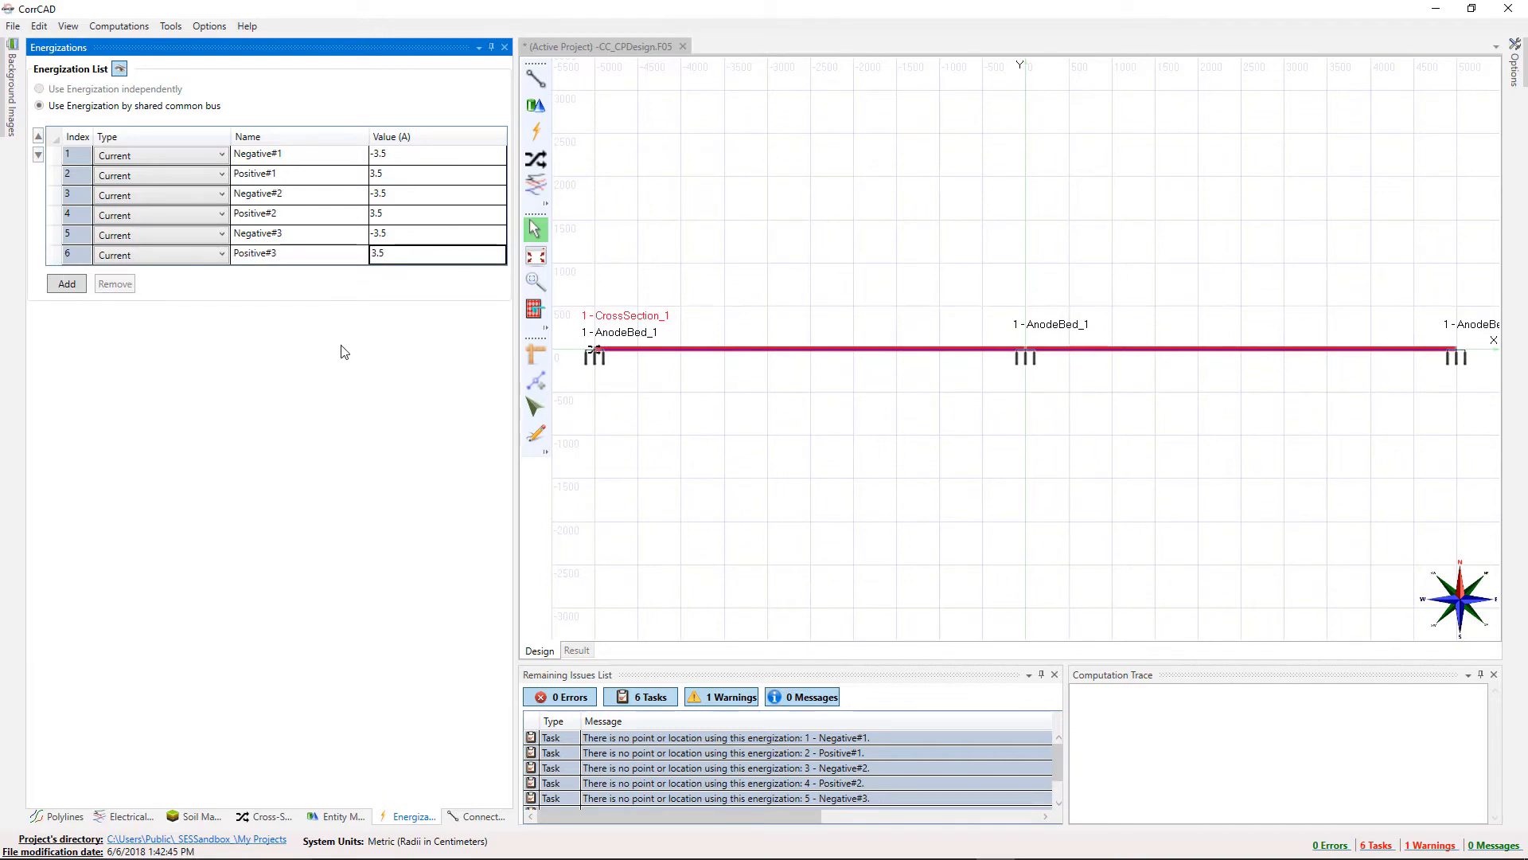
Energize the Pipeline polyline's points: Negative#1 at StartEng, Negative#2 at MiddleEng and Negative#3 at End, and accept the coordinates.
click(76, 818)
click(262, 86)
click(868, 389)
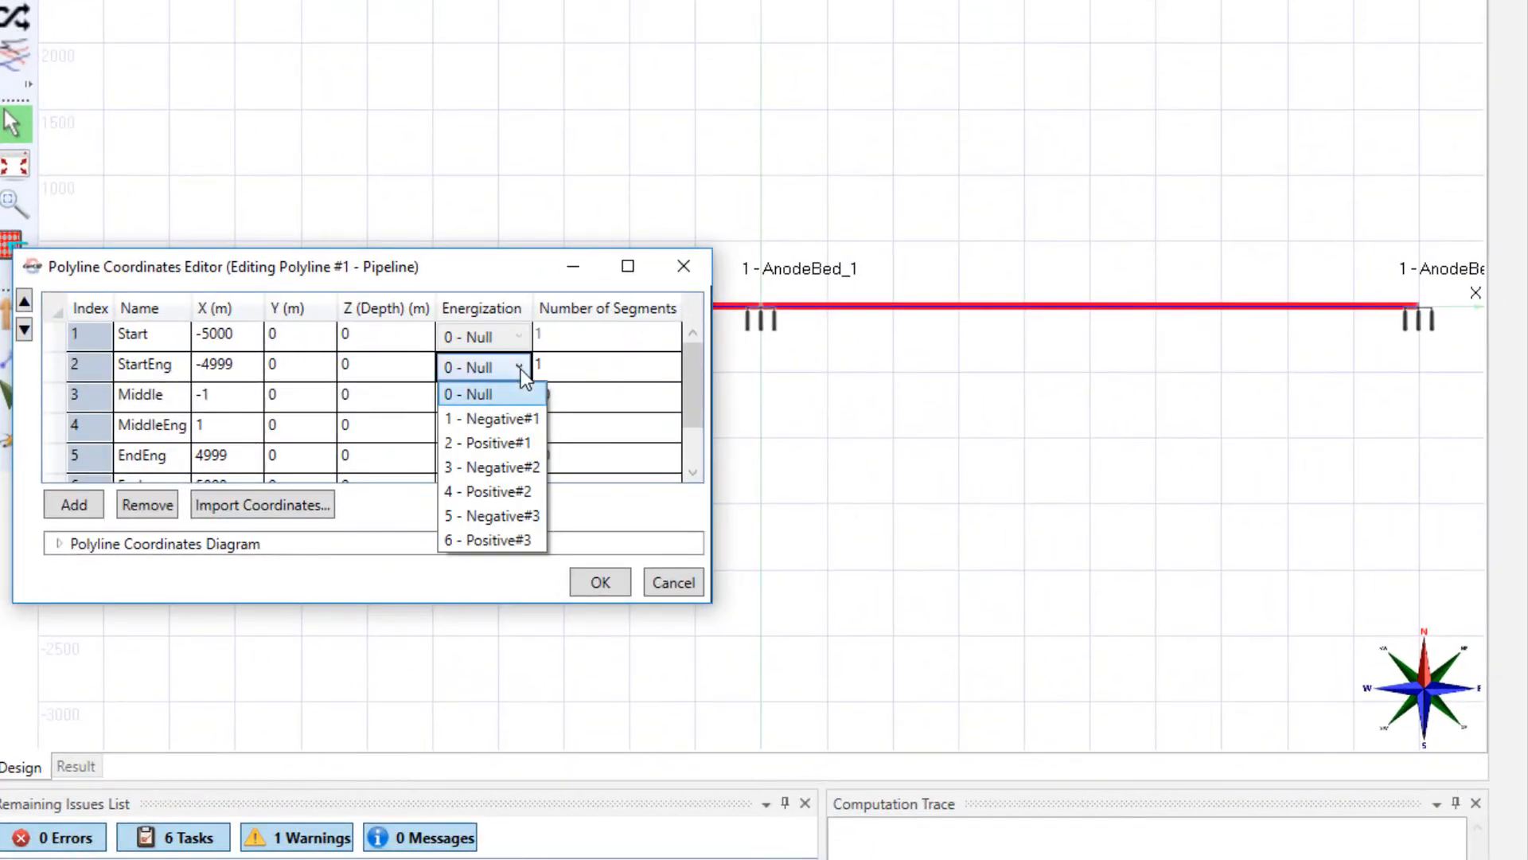
click(492, 418)
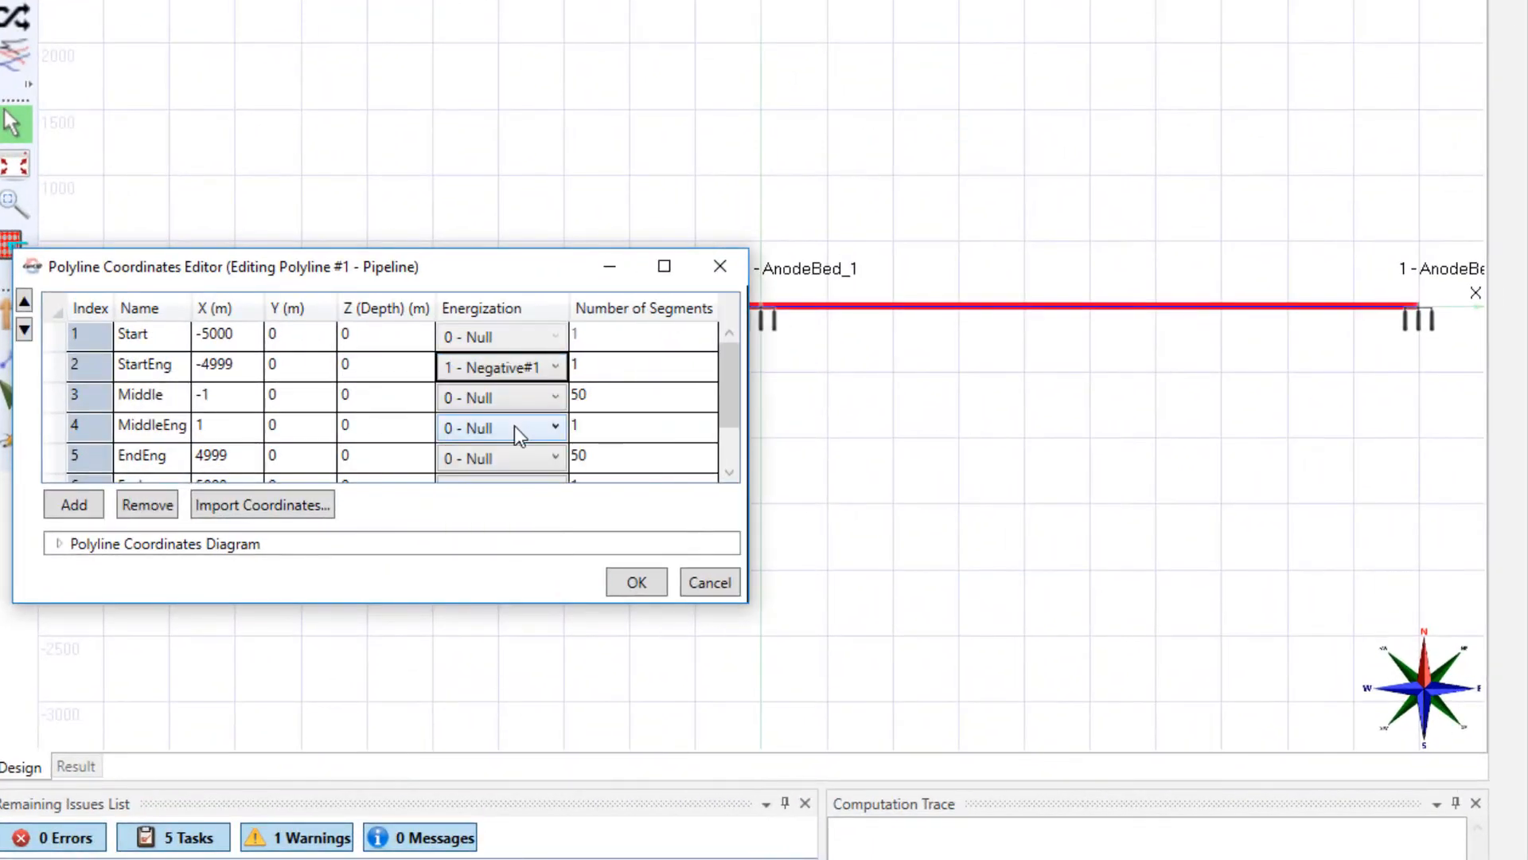
click(515, 426)
click(526, 524)
scroll(710, 374, down, 1)
click(561, 460)
click(503, 547)
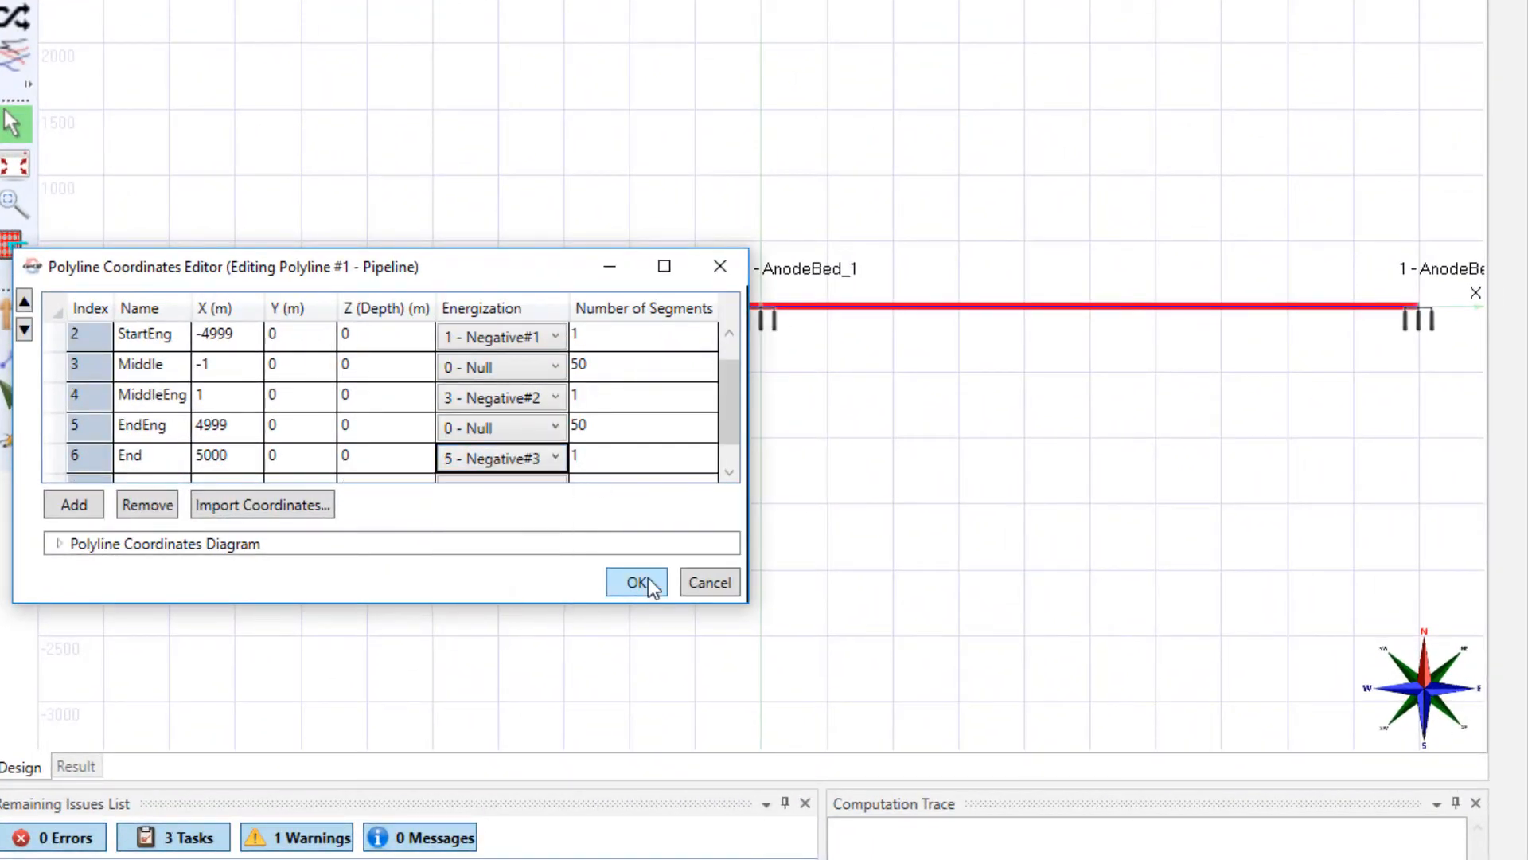
click(637, 582)
Assign Positive#1, Positive#2 and Positive#3 to the anode bed locations CPS1, CPS2 and CPS3 respectively, and accept the changes.
click(336, 816)
click(366, 144)
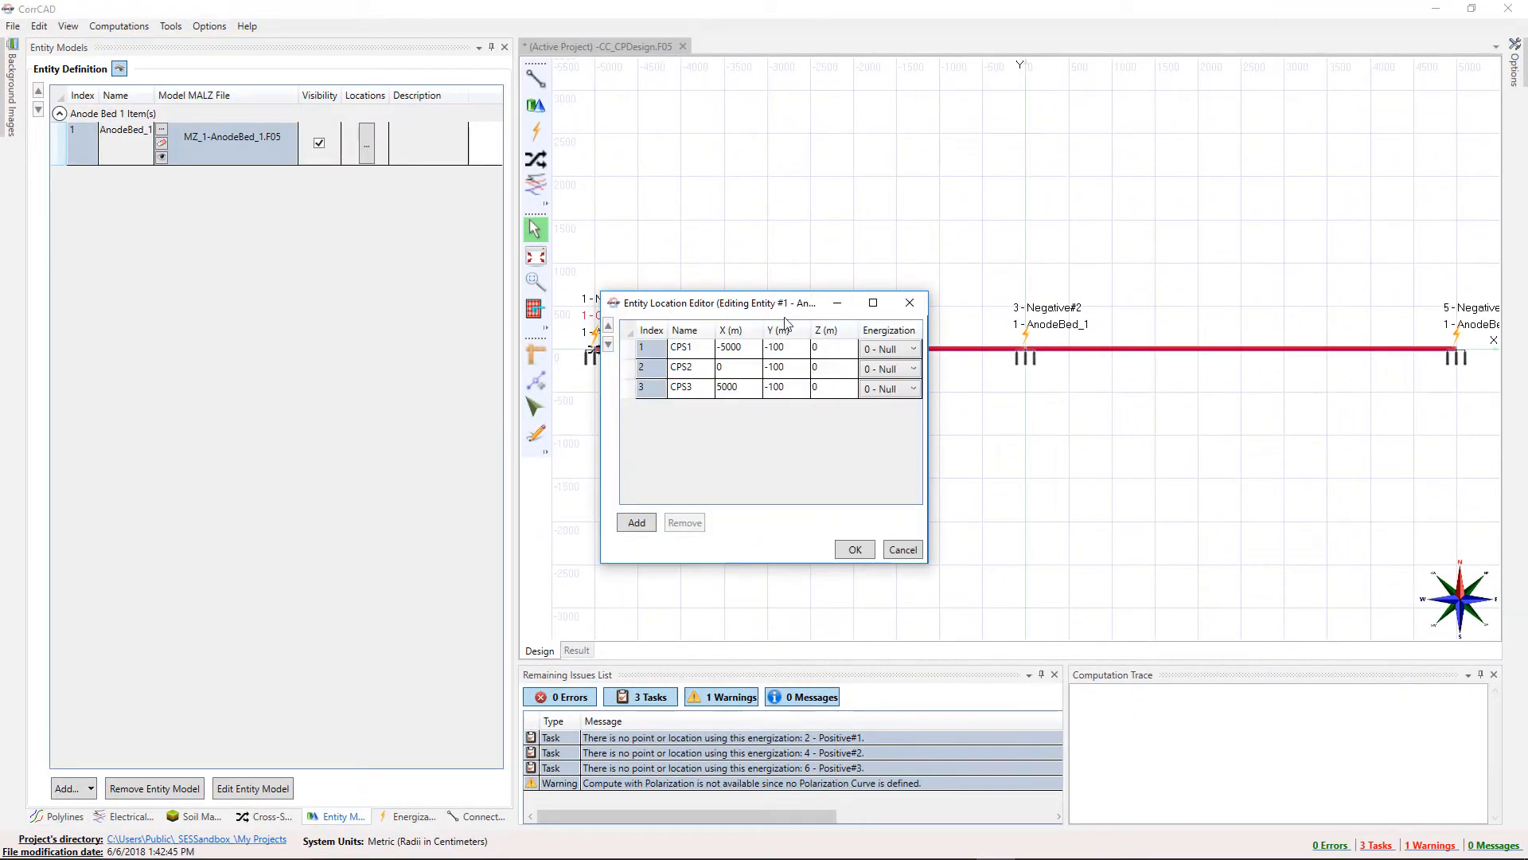
click(905, 349)
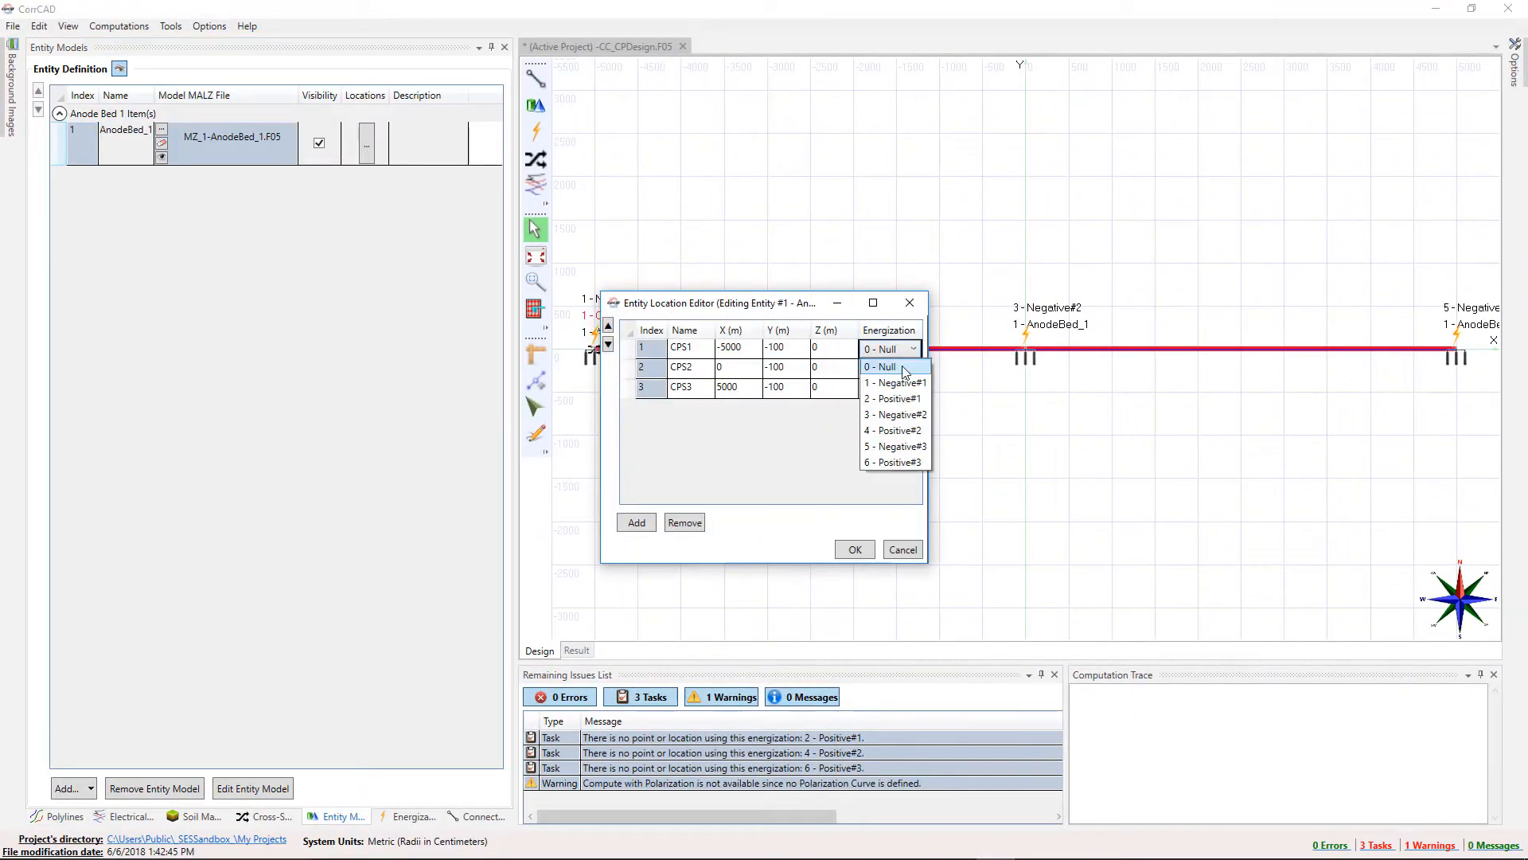
click(891, 398)
click(907, 369)
click(895, 450)
click(915, 388)
click(899, 502)
click(873, 549)
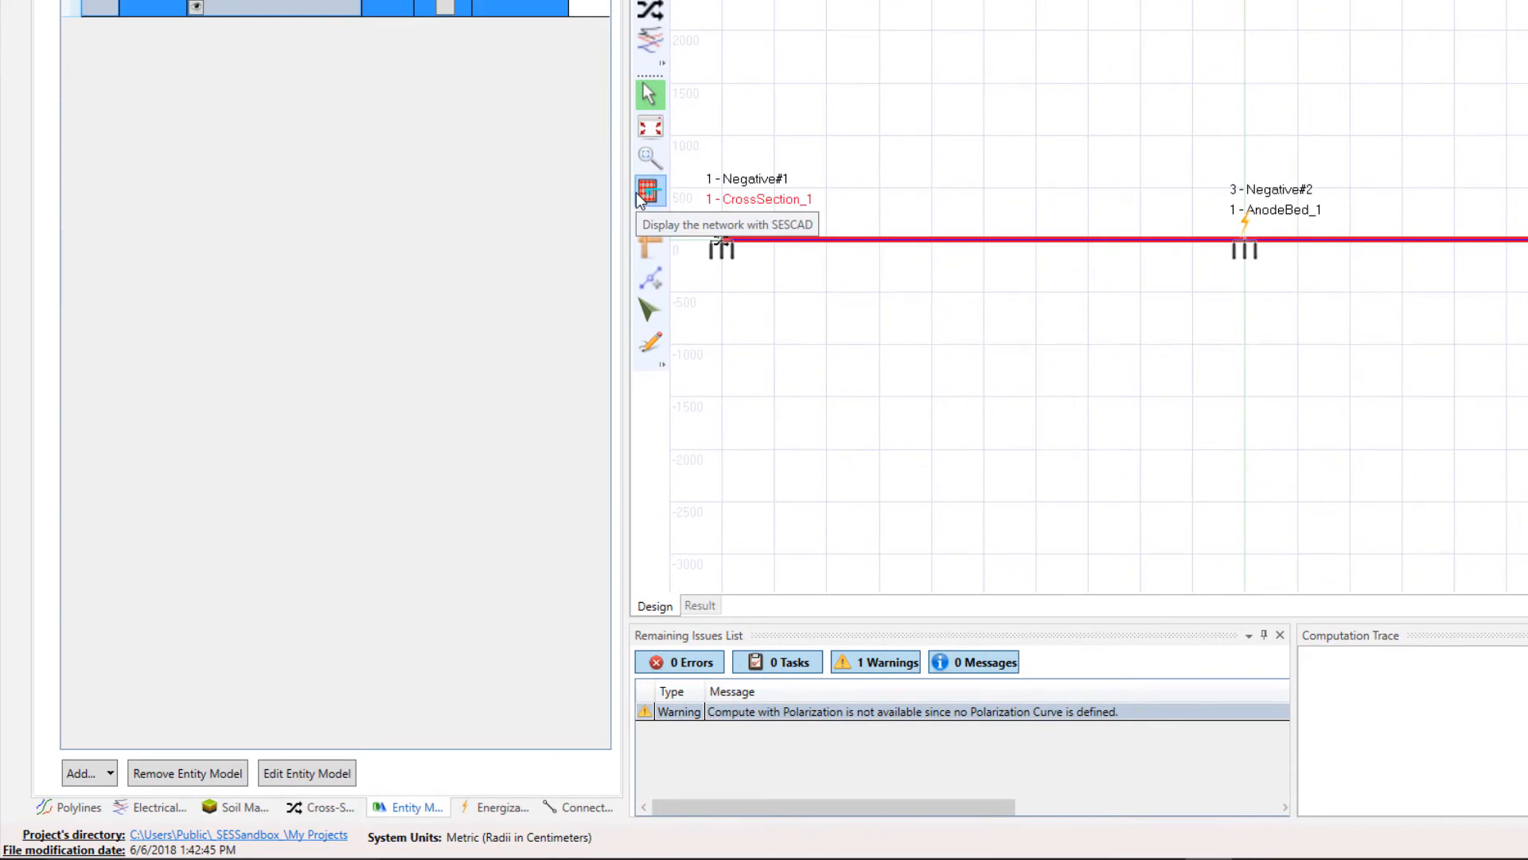
Display the network in SESCAD, close the Ambiguity Viewer and maximize the network view.
click(645, 192)
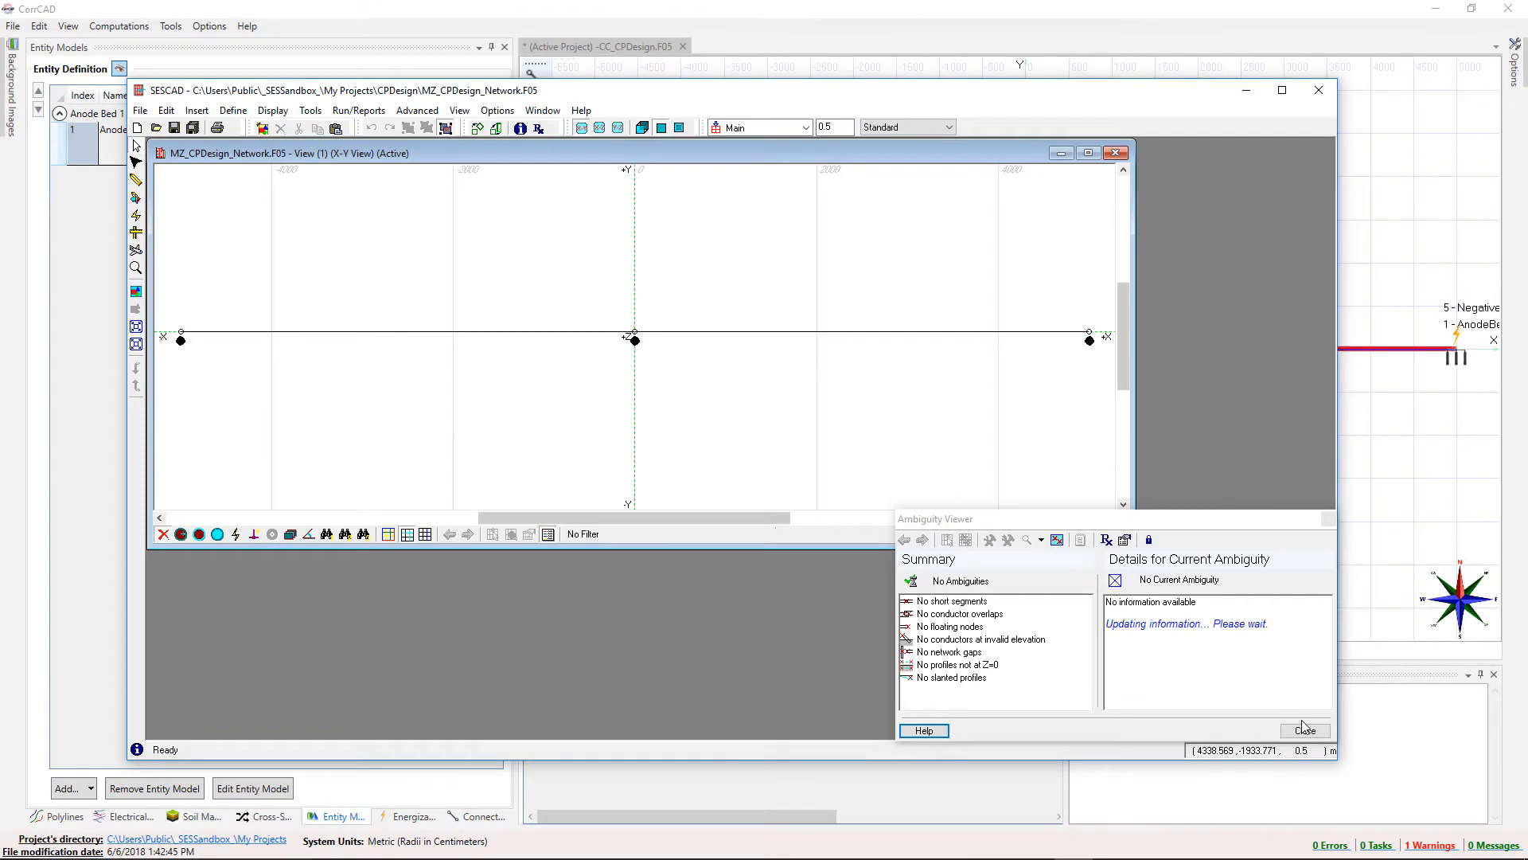
click(1305, 730)
click(1088, 153)
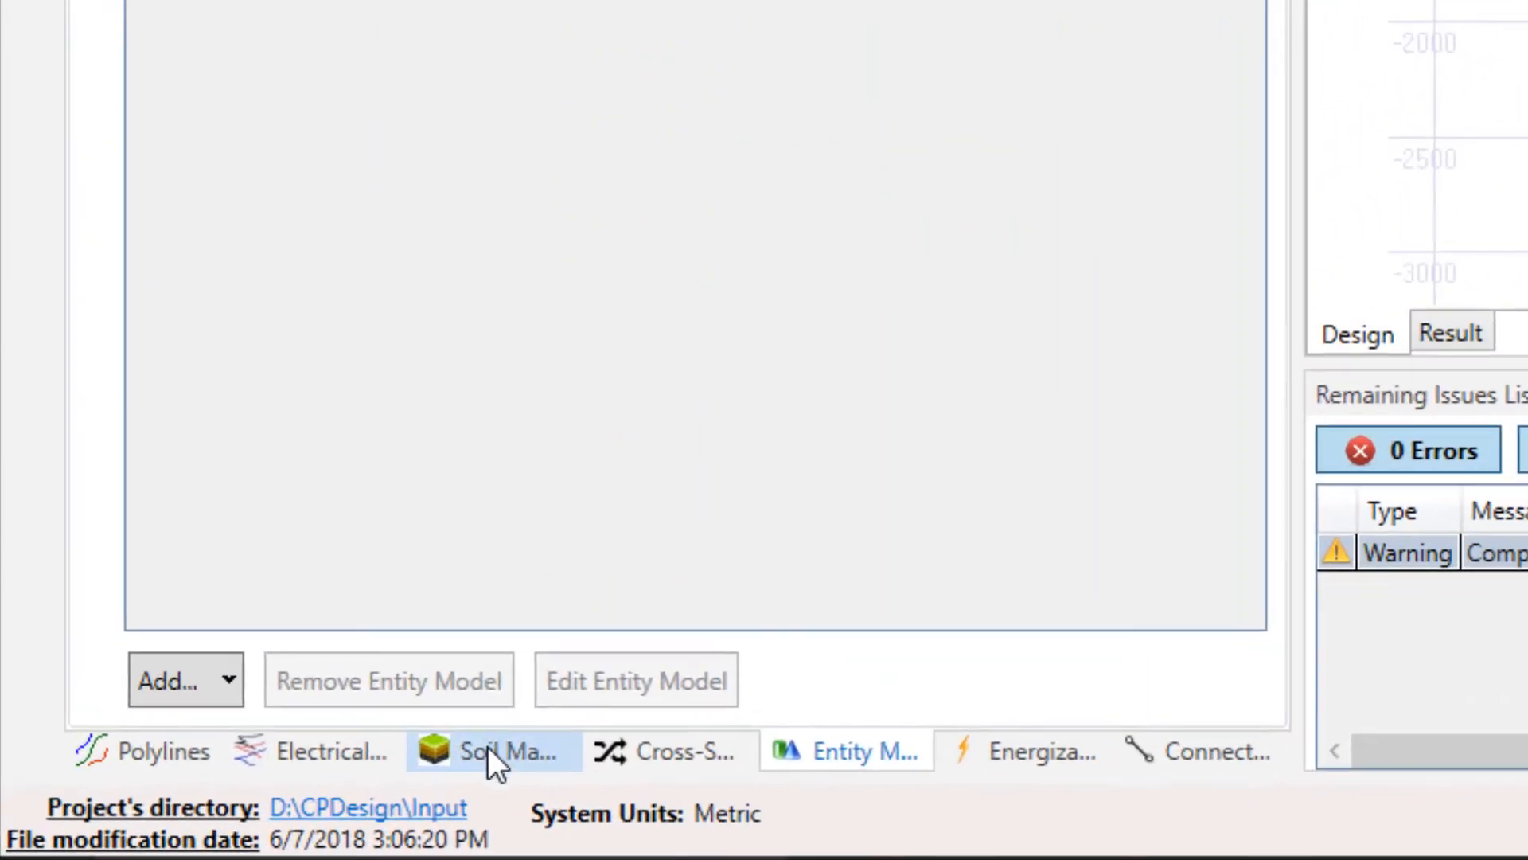
Import the soil definition from SS_Soil #1.F05, agreeing to replace the existing soil.
click(198, 817)
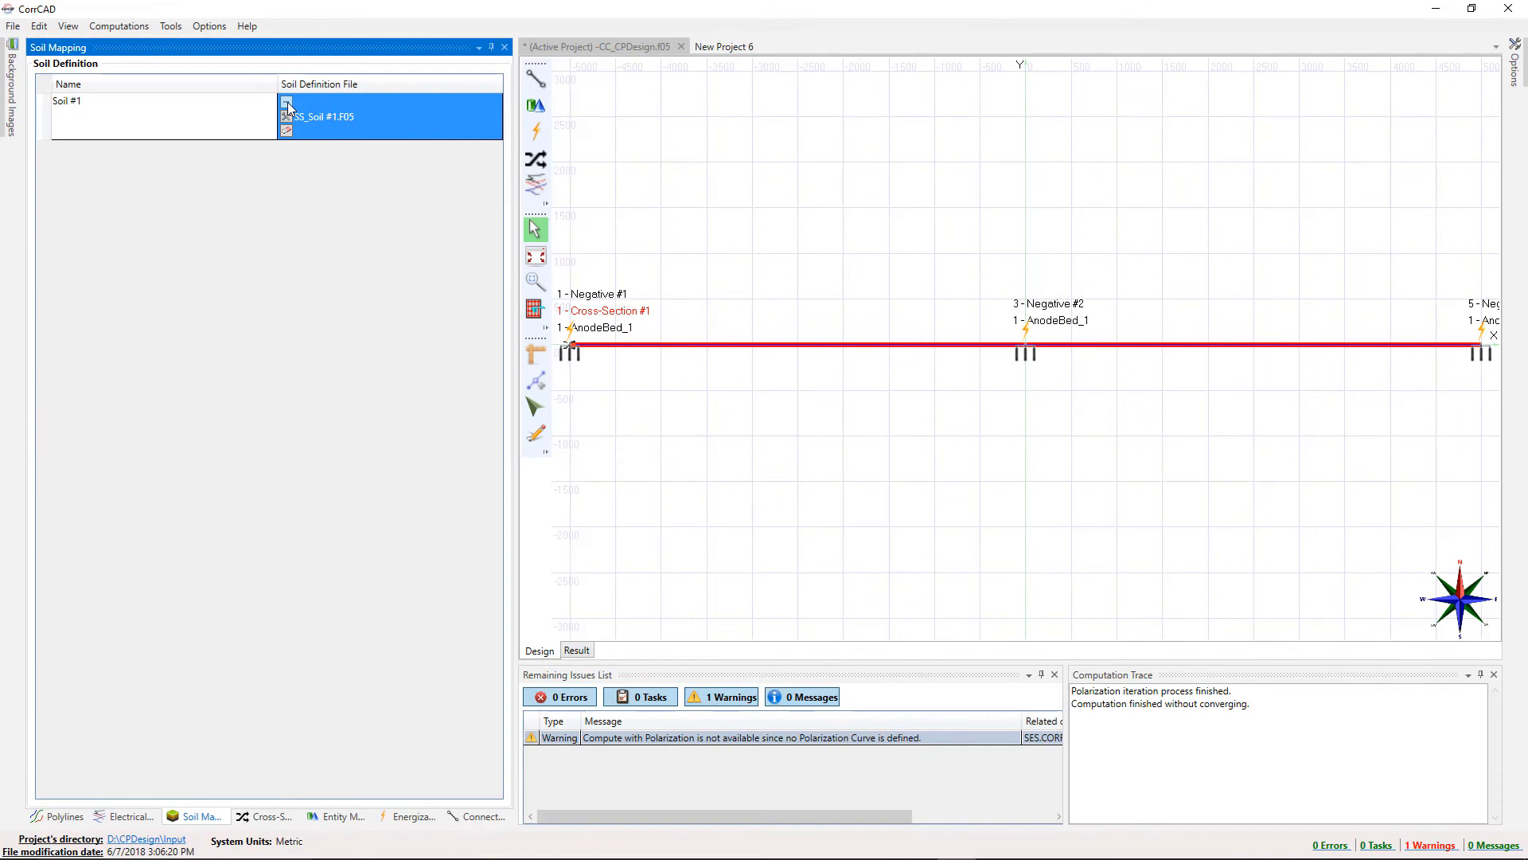
click(287, 107)
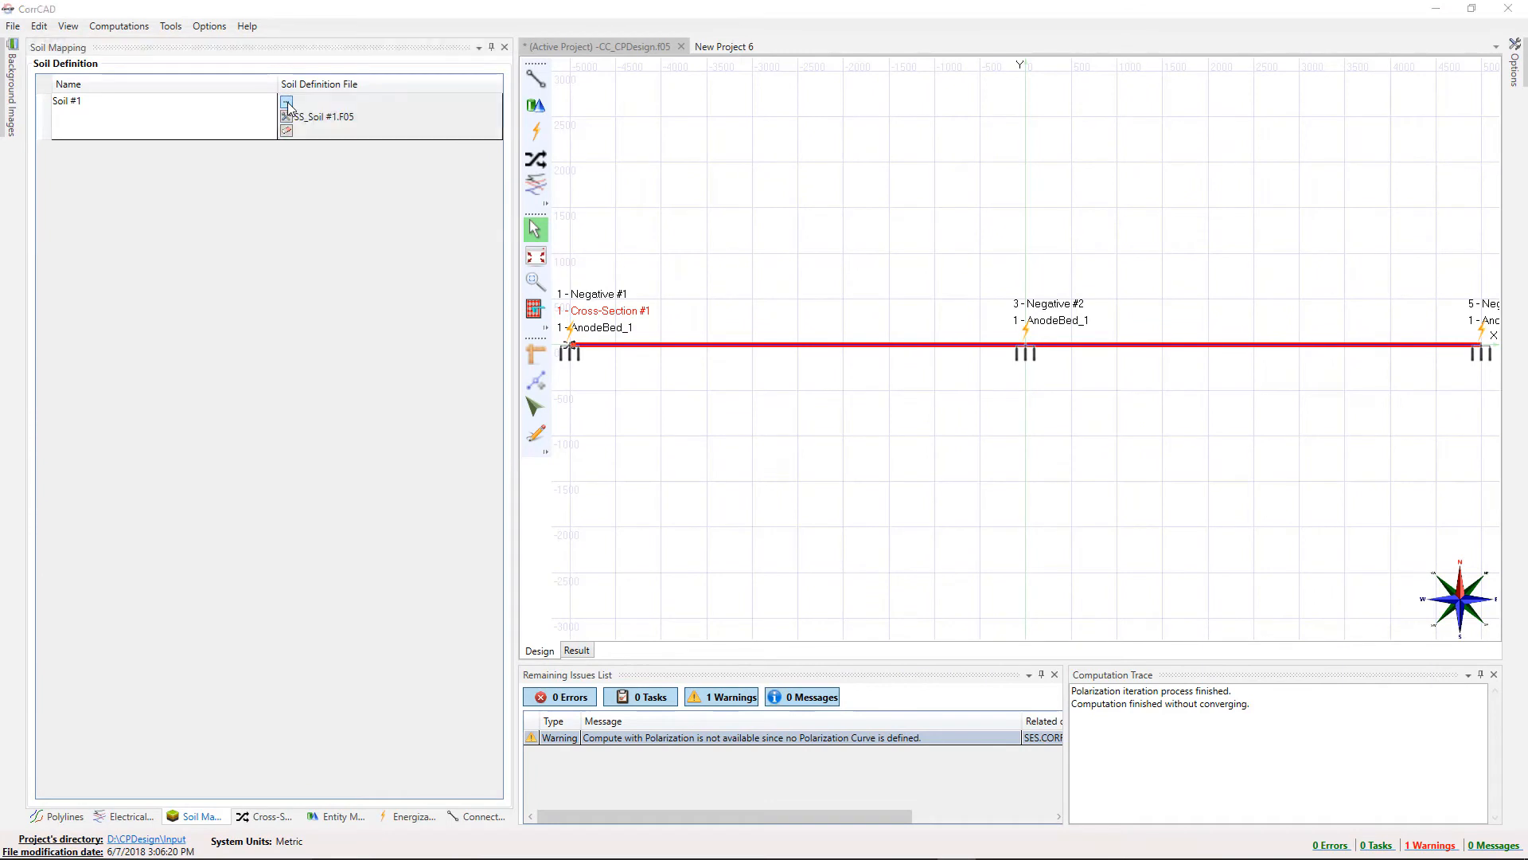
click(272, 131)
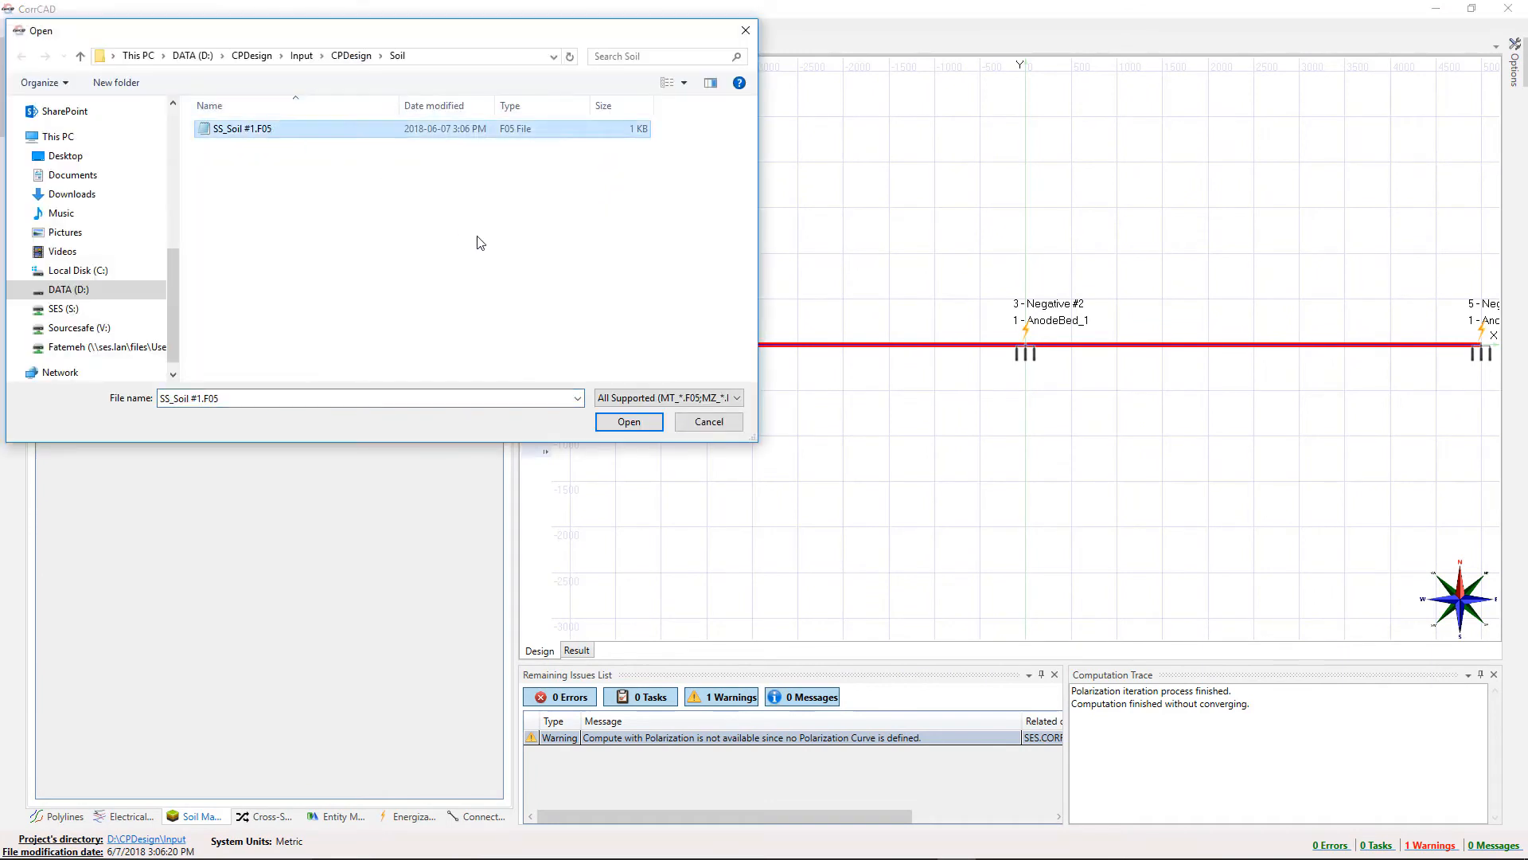
click(629, 421)
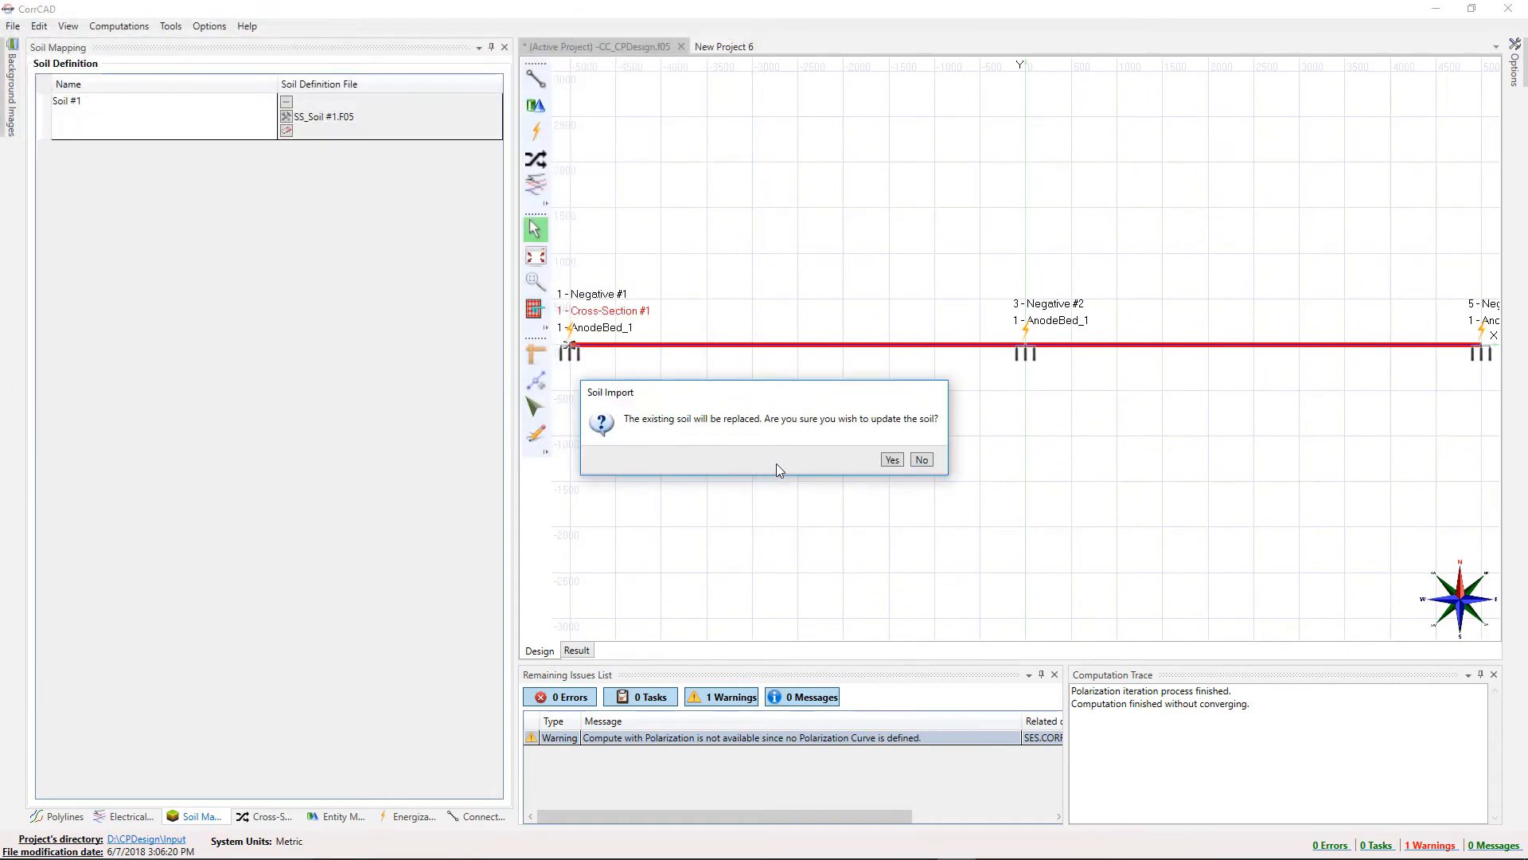
click(890, 460)
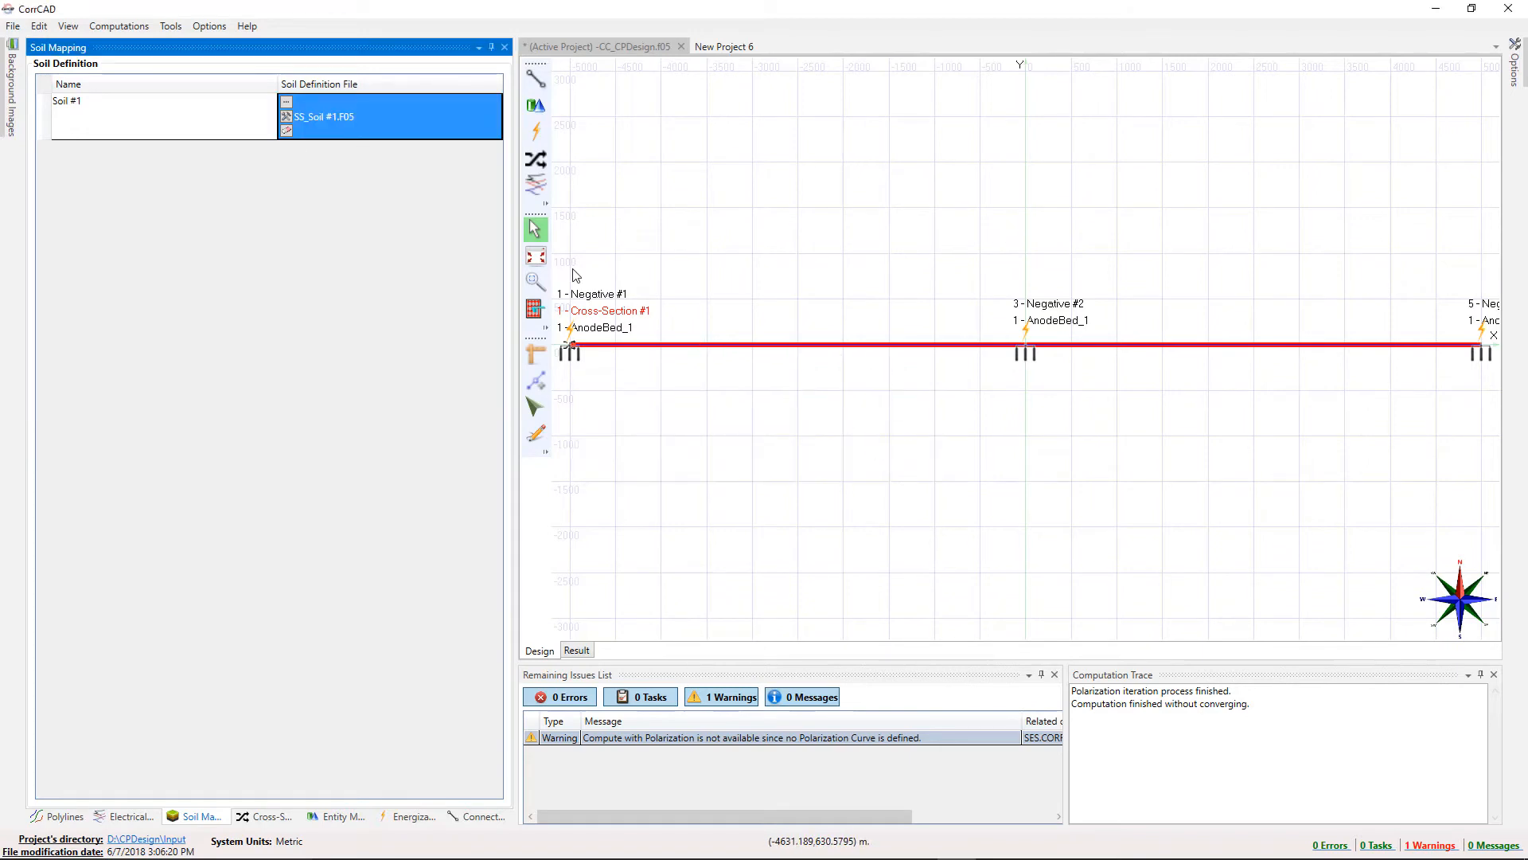
Review the layer resistivities and thickness of Soil #1 in the Soil Model Editor and close it.
click(286, 116)
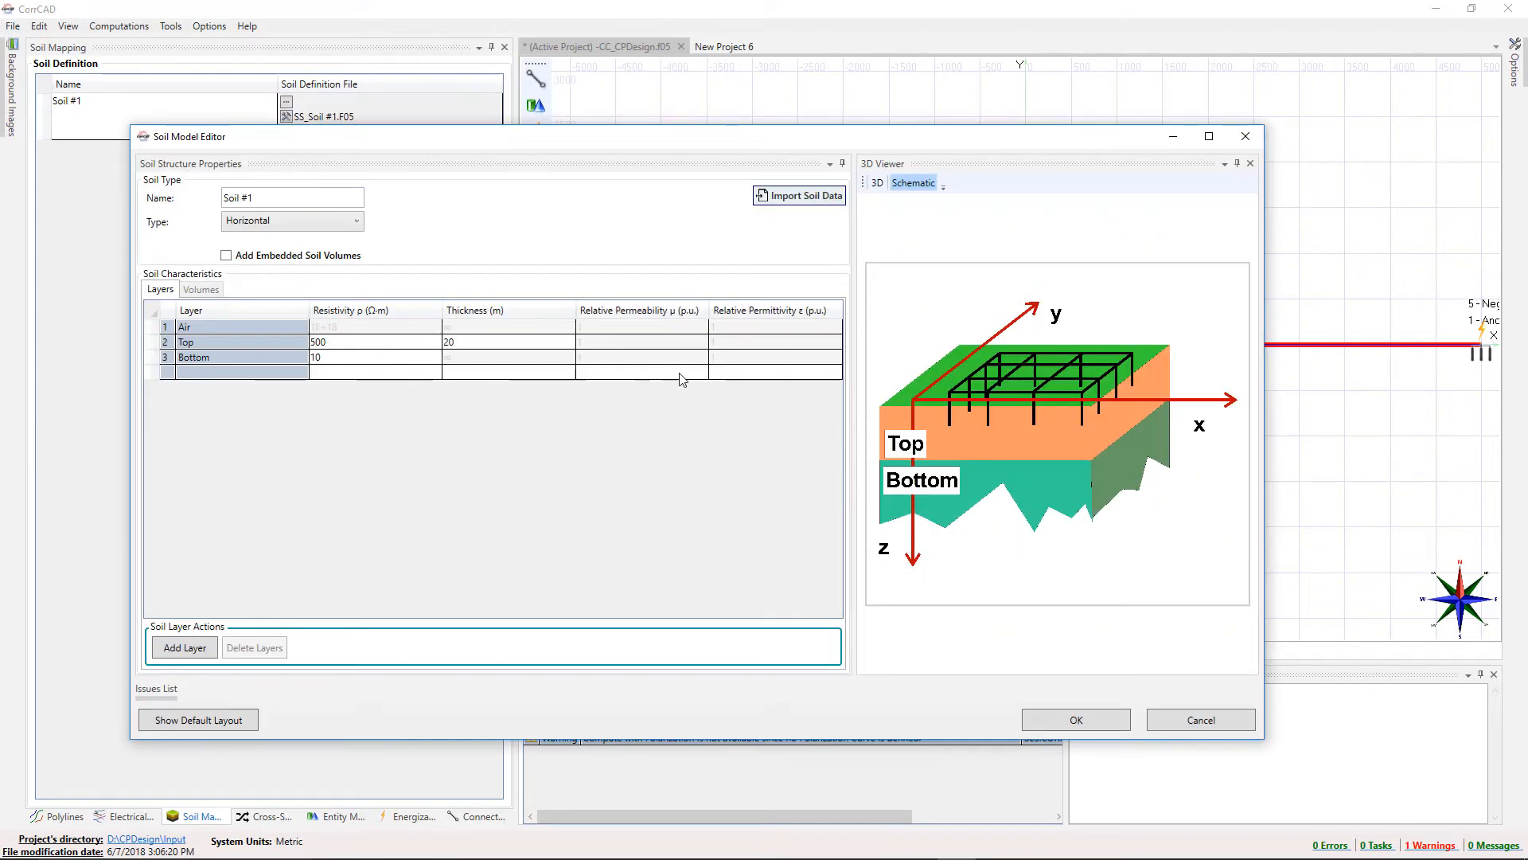
click(1076, 719)
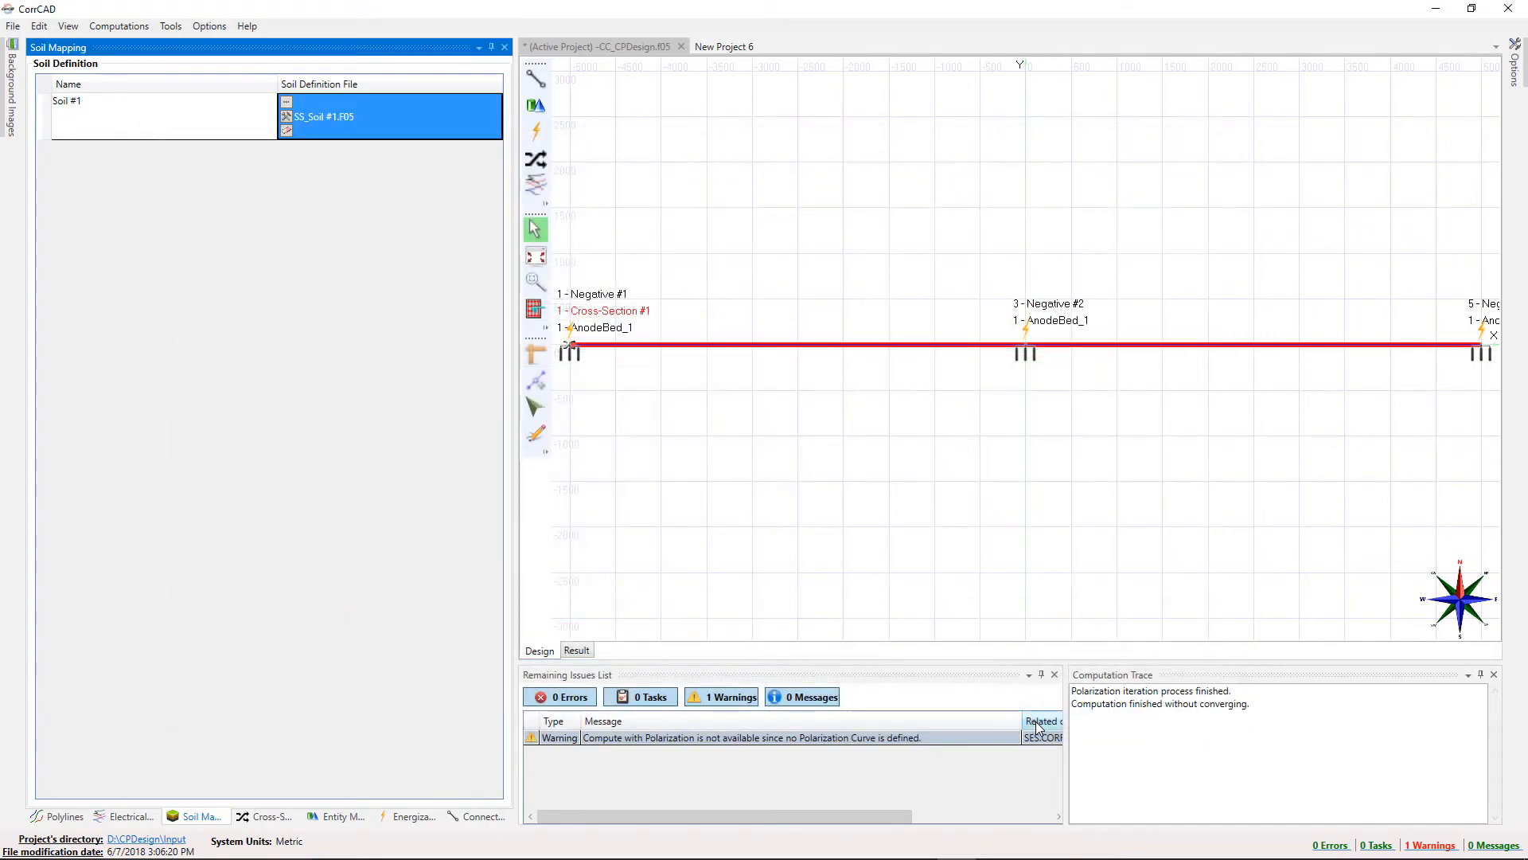
click(365, 155)
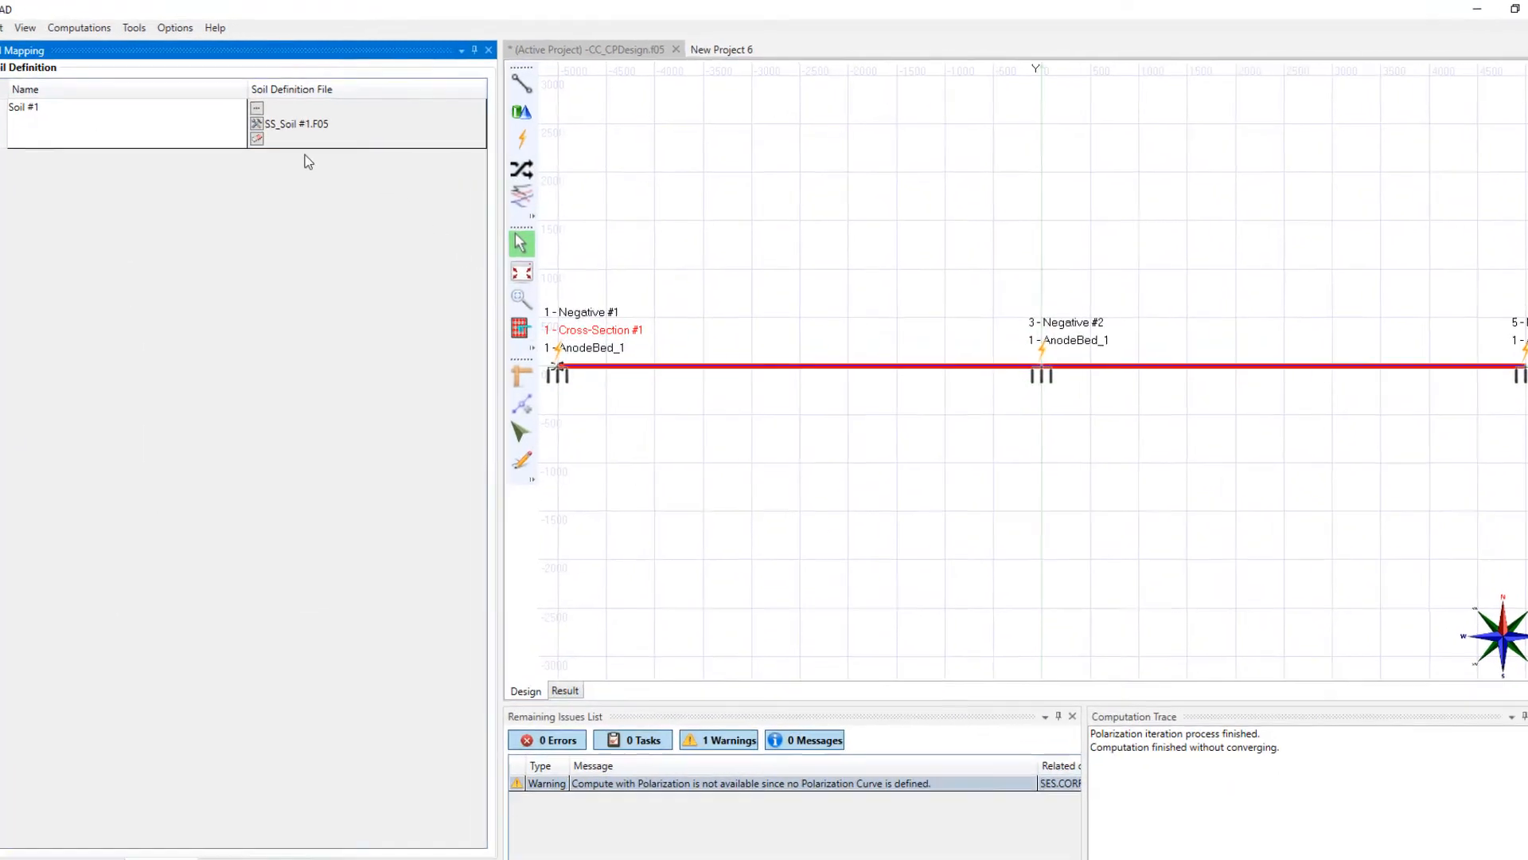
mouse_move(117, 172)
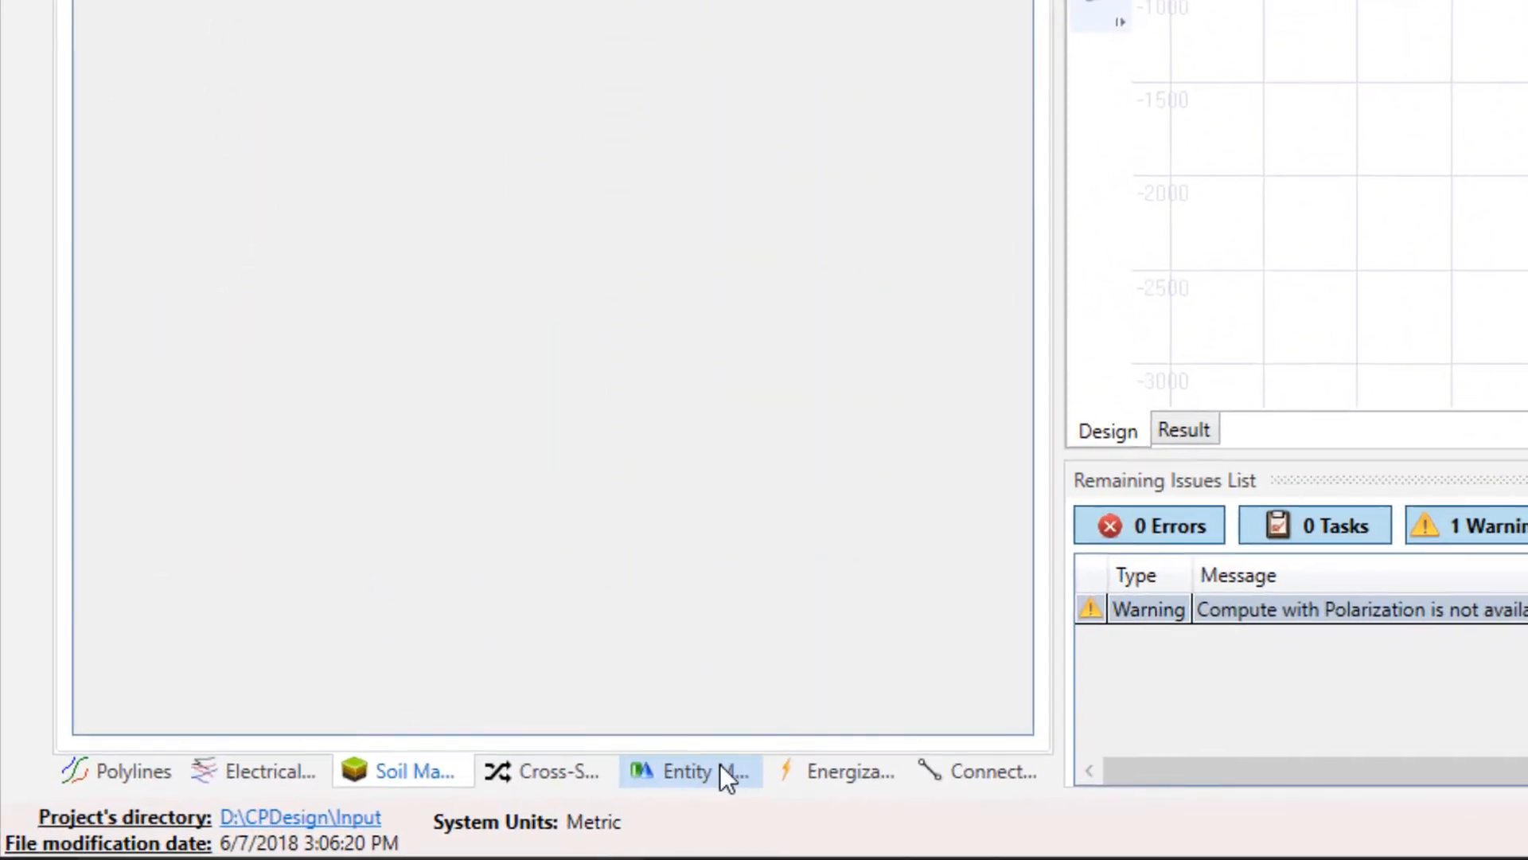
Add an Observation Point entity model, then open its location editor and accept it without entering any location.
click(342, 816)
click(188, 705)
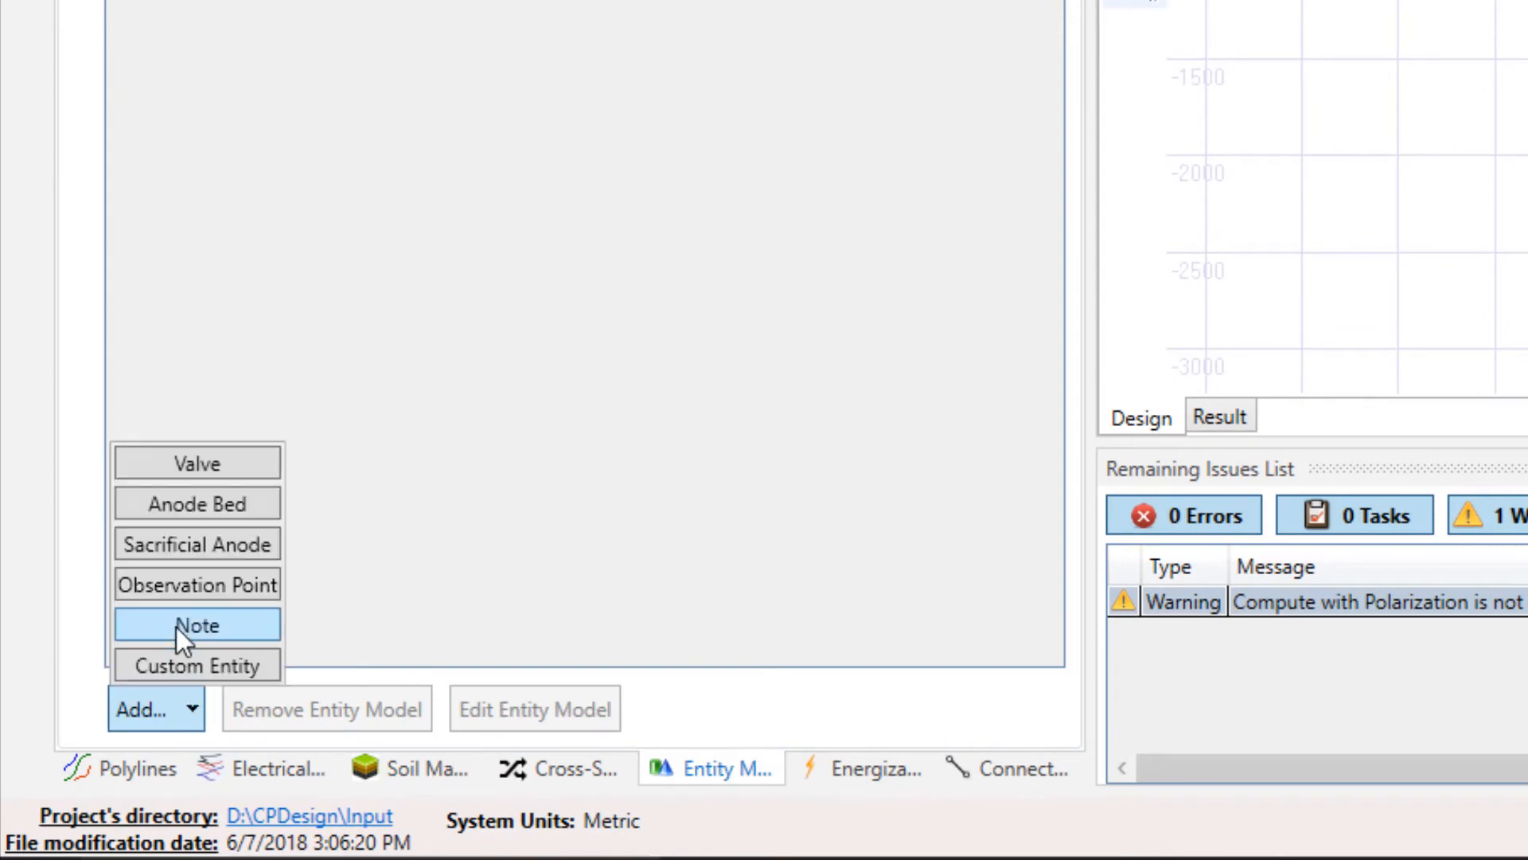
click(169, 593)
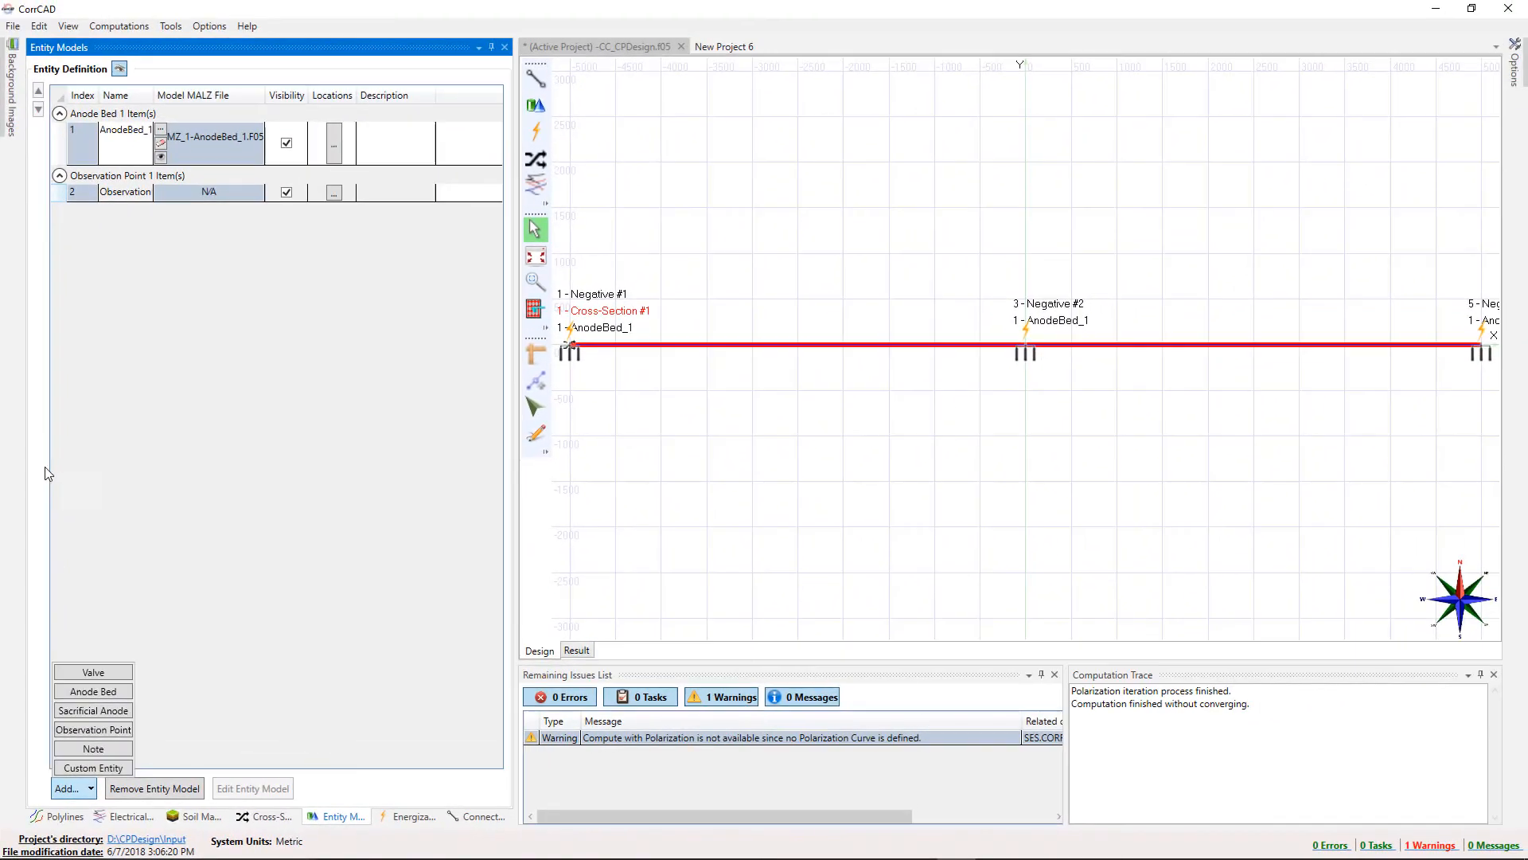
click(126, 197)
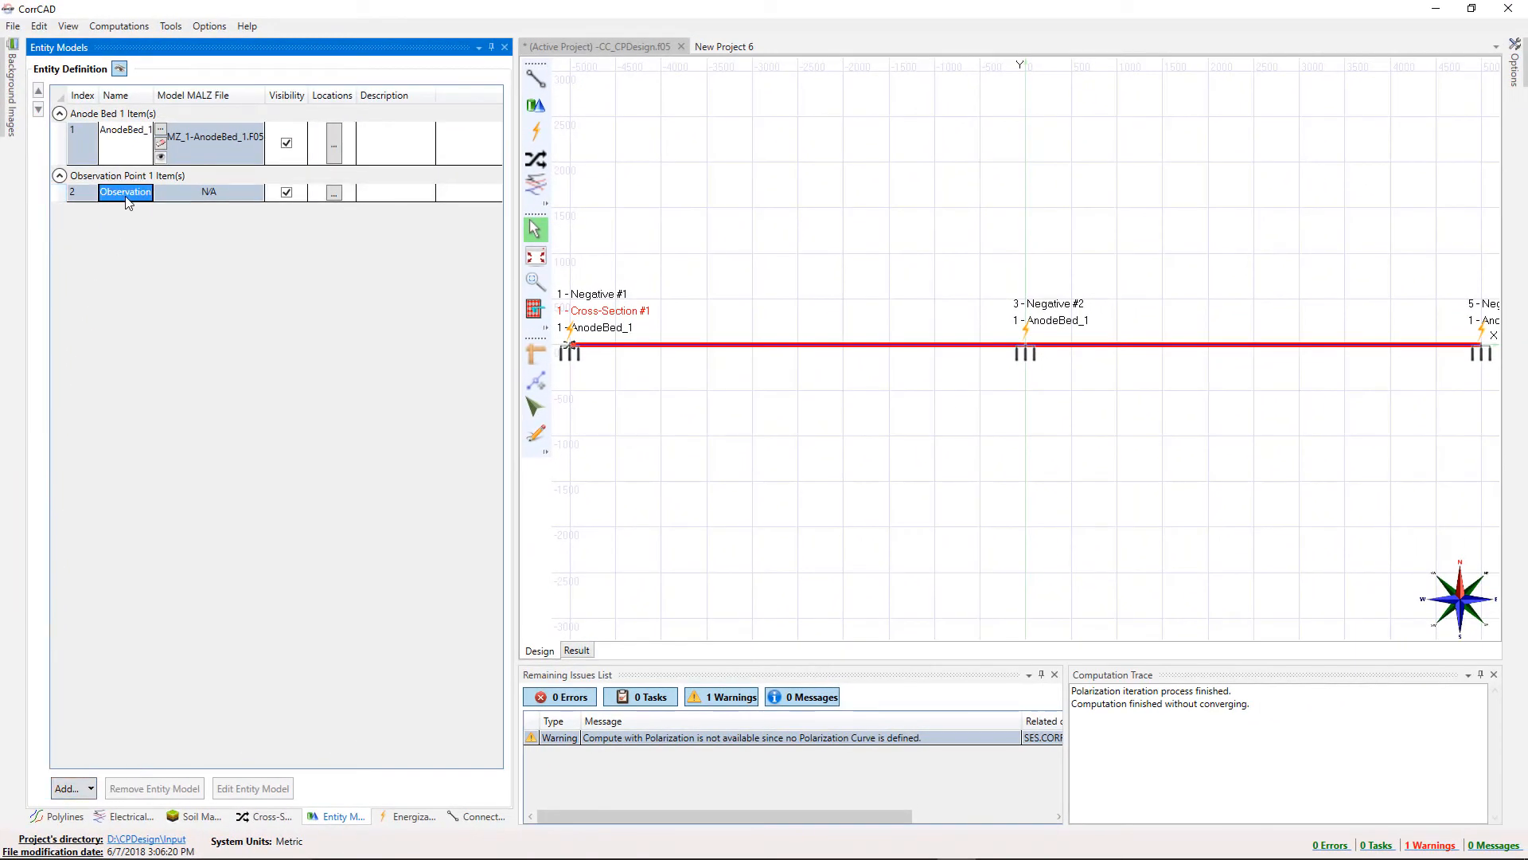
click(334, 193)
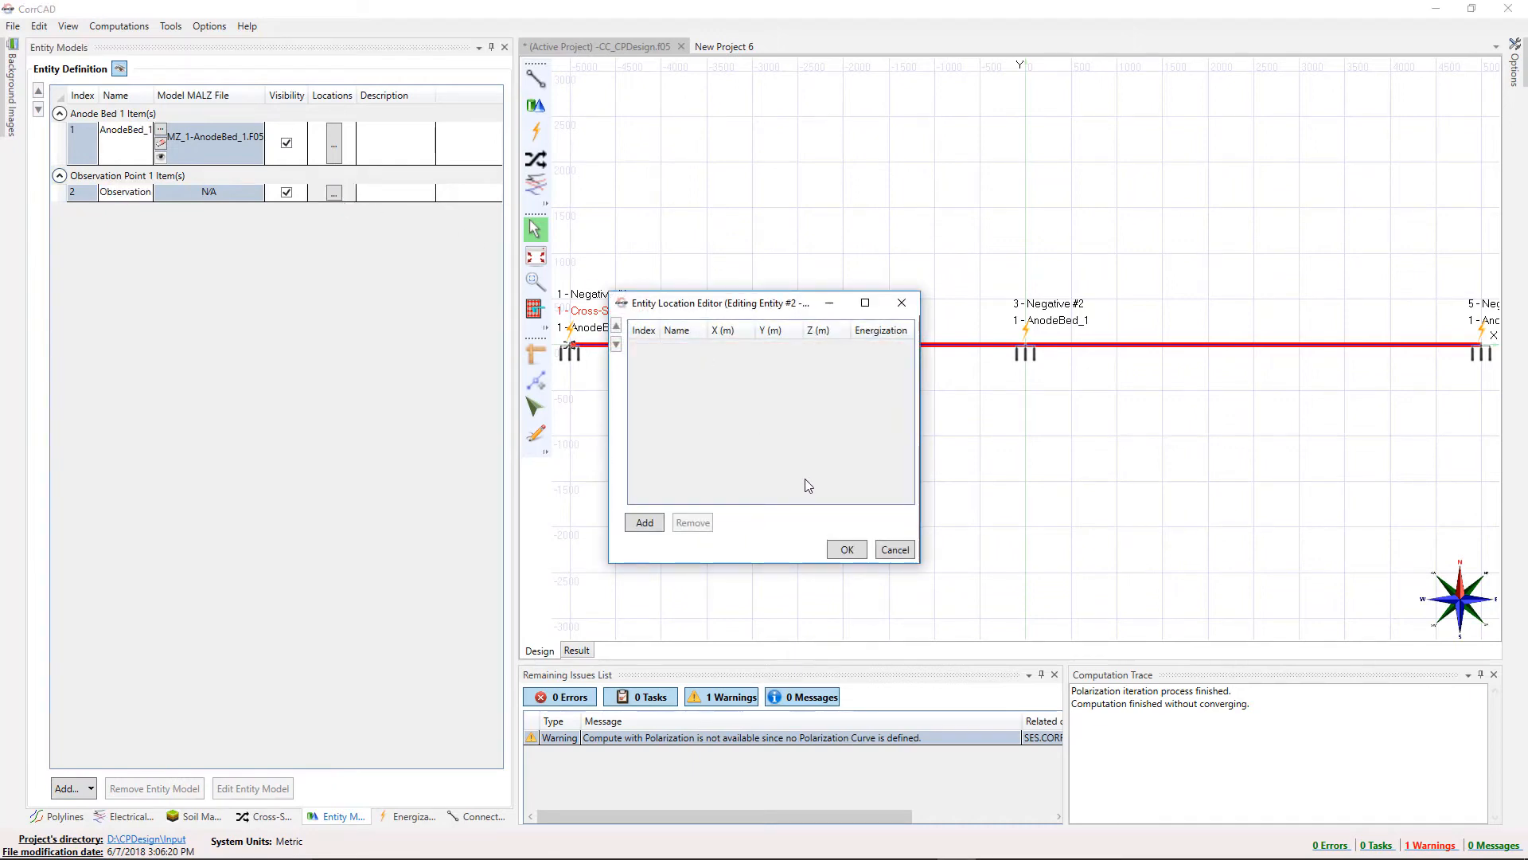
click(846, 550)
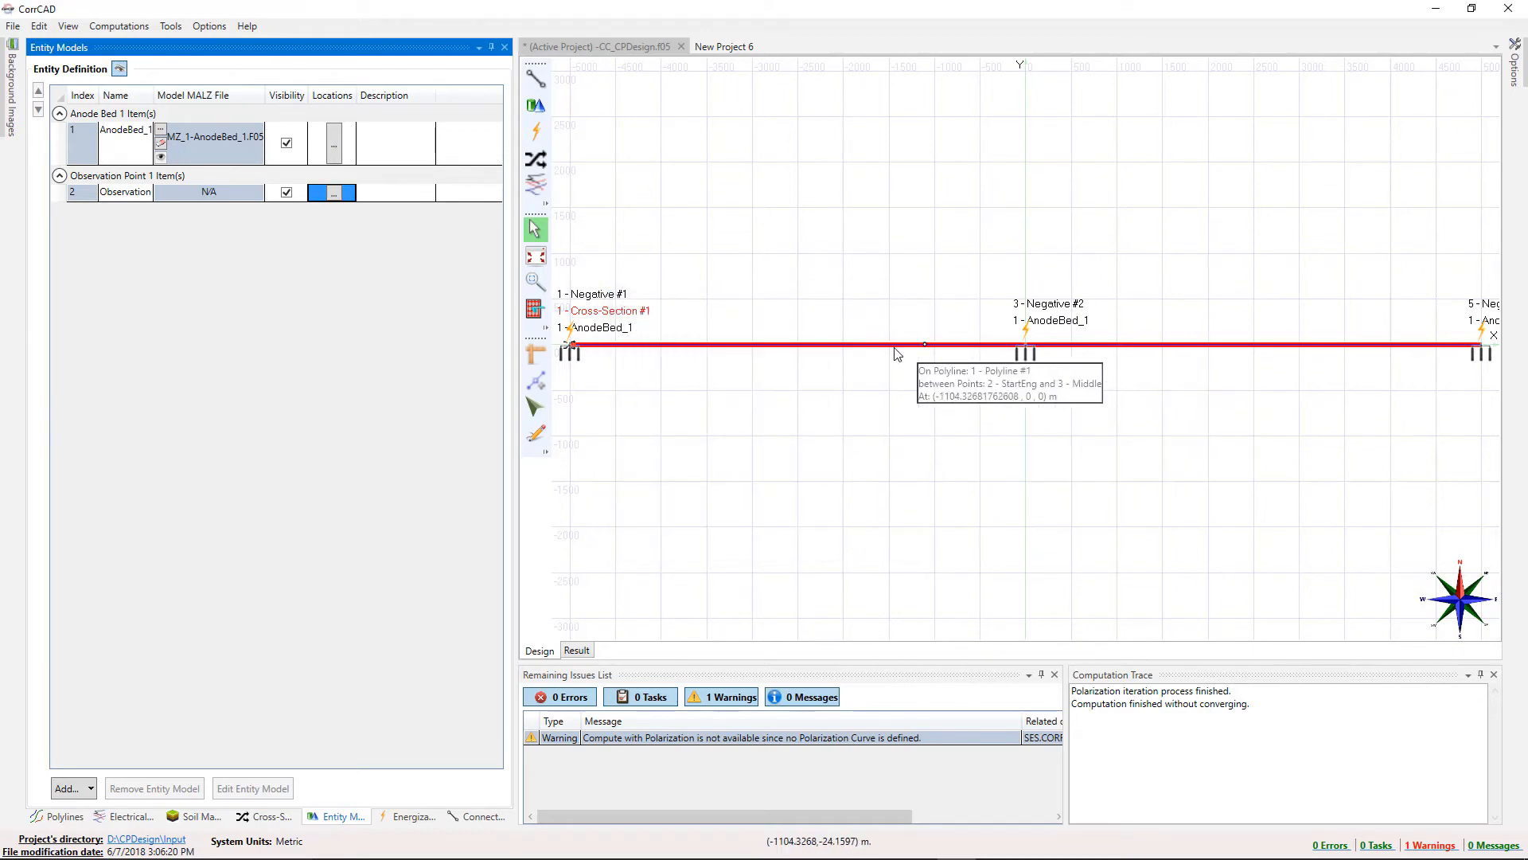
Open the polyline operations for Polyline #1 and configure them to create ObservationPoint_1 entities with no shift.
right_click(1073, 348)
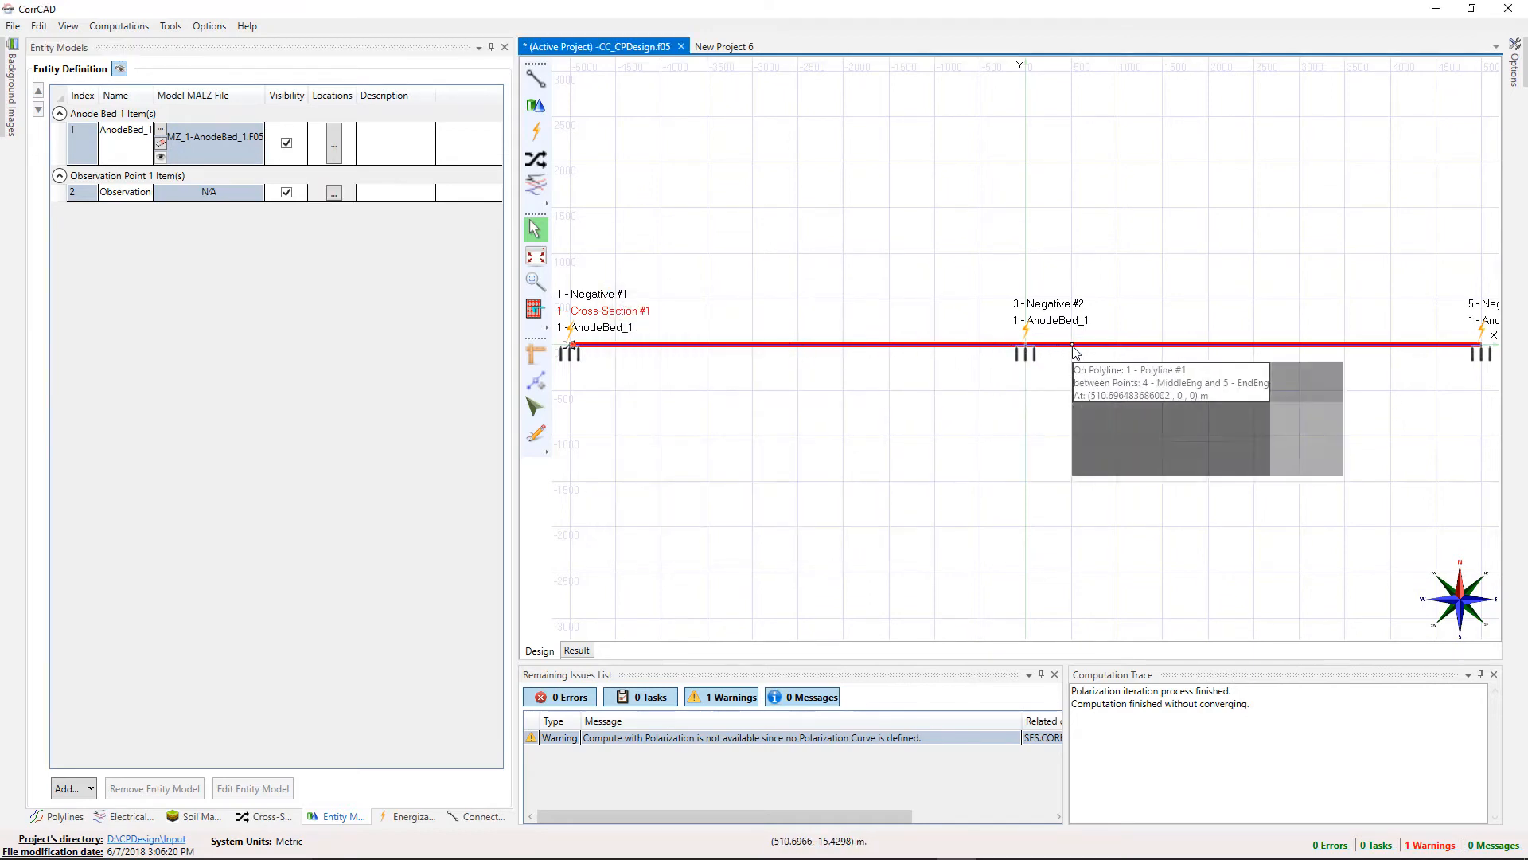
mouse_move(1130, 391)
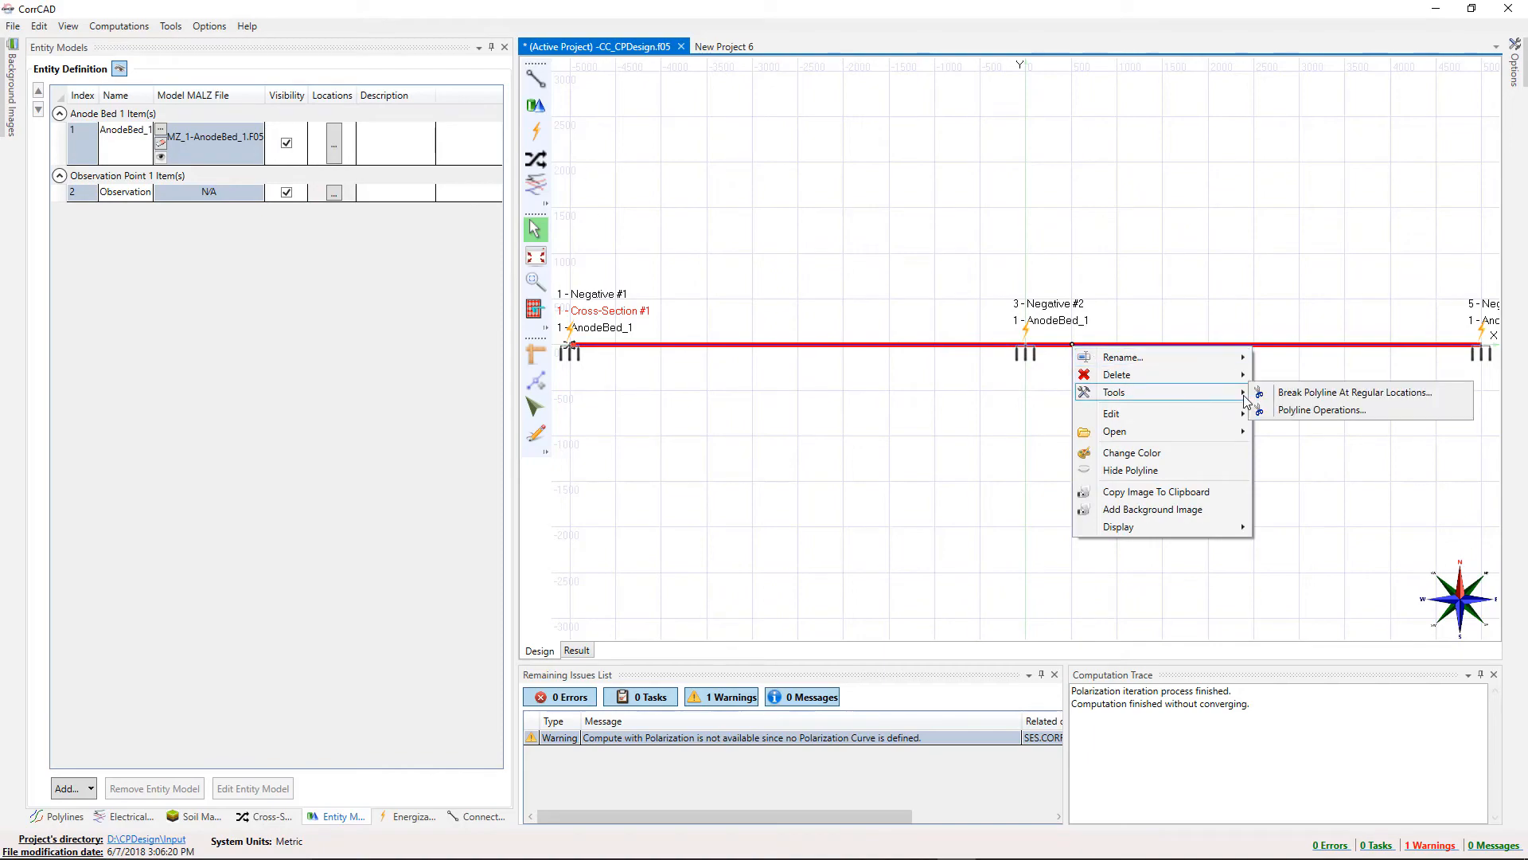
click(1270, 413)
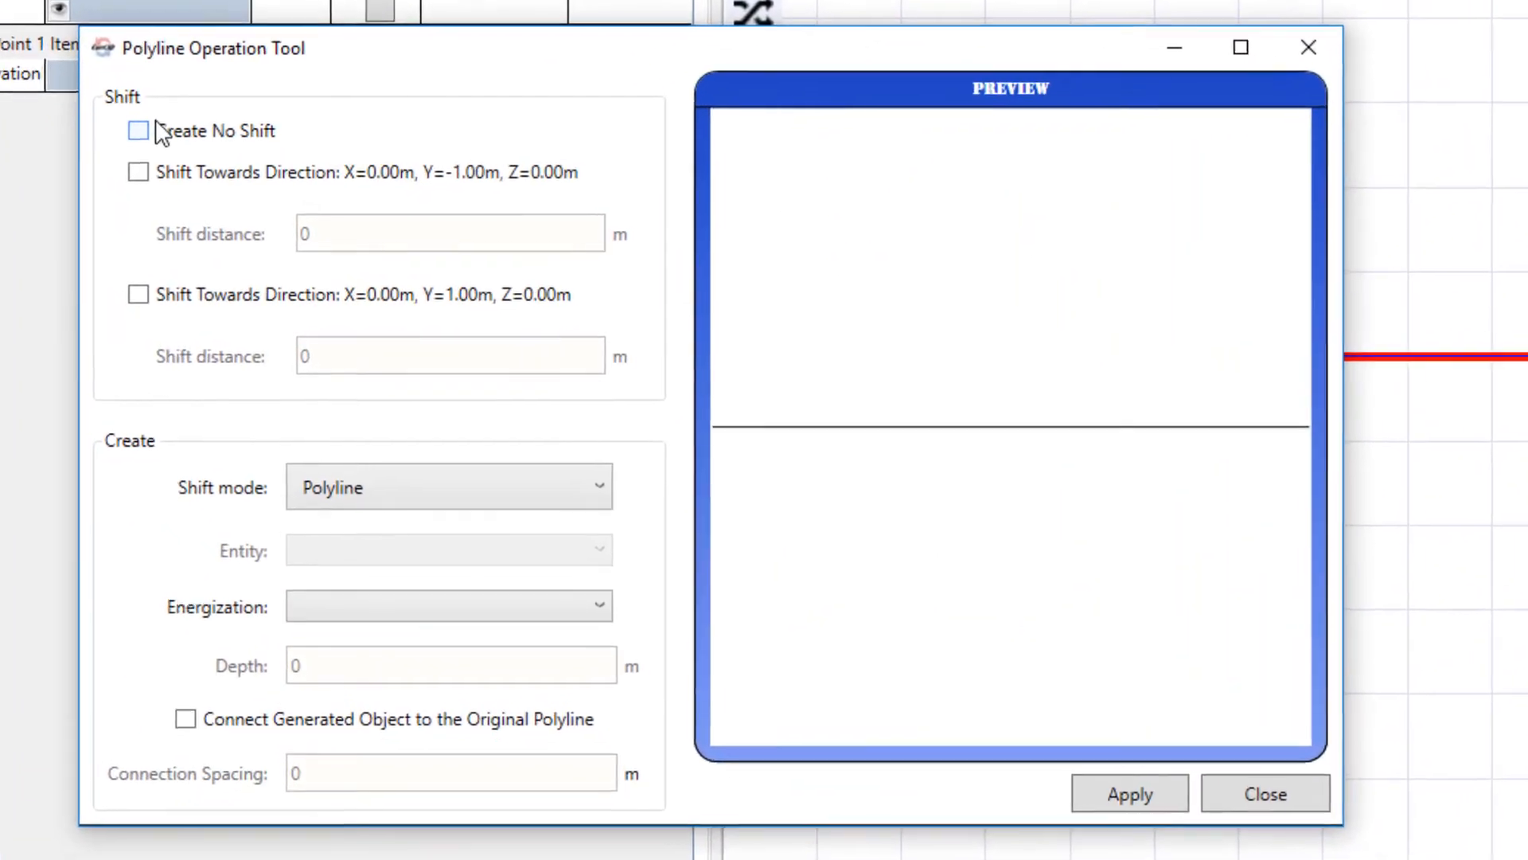
click(157, 129)
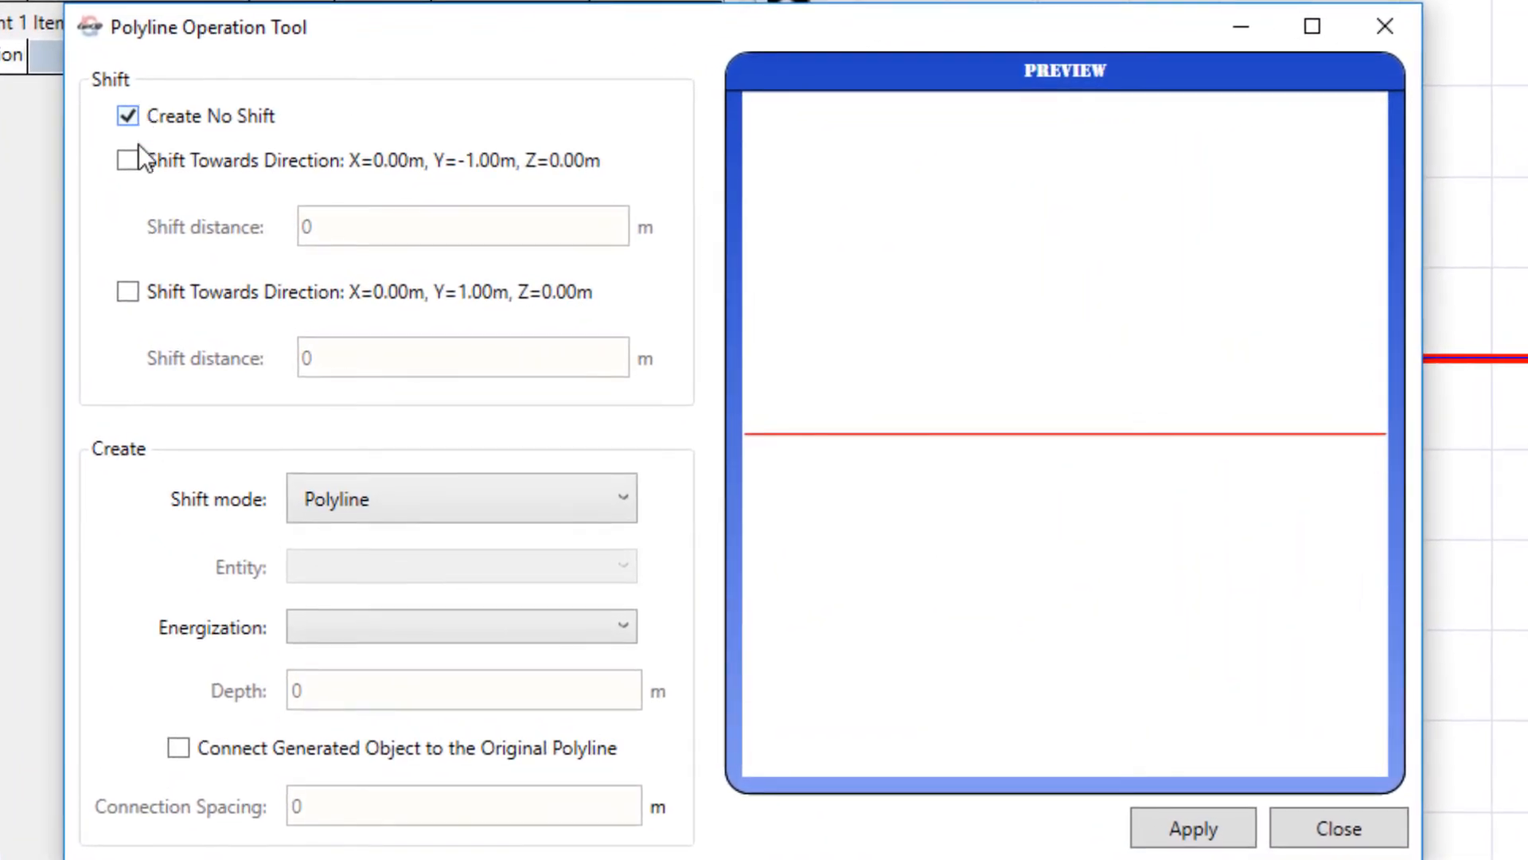
click(332, 492)
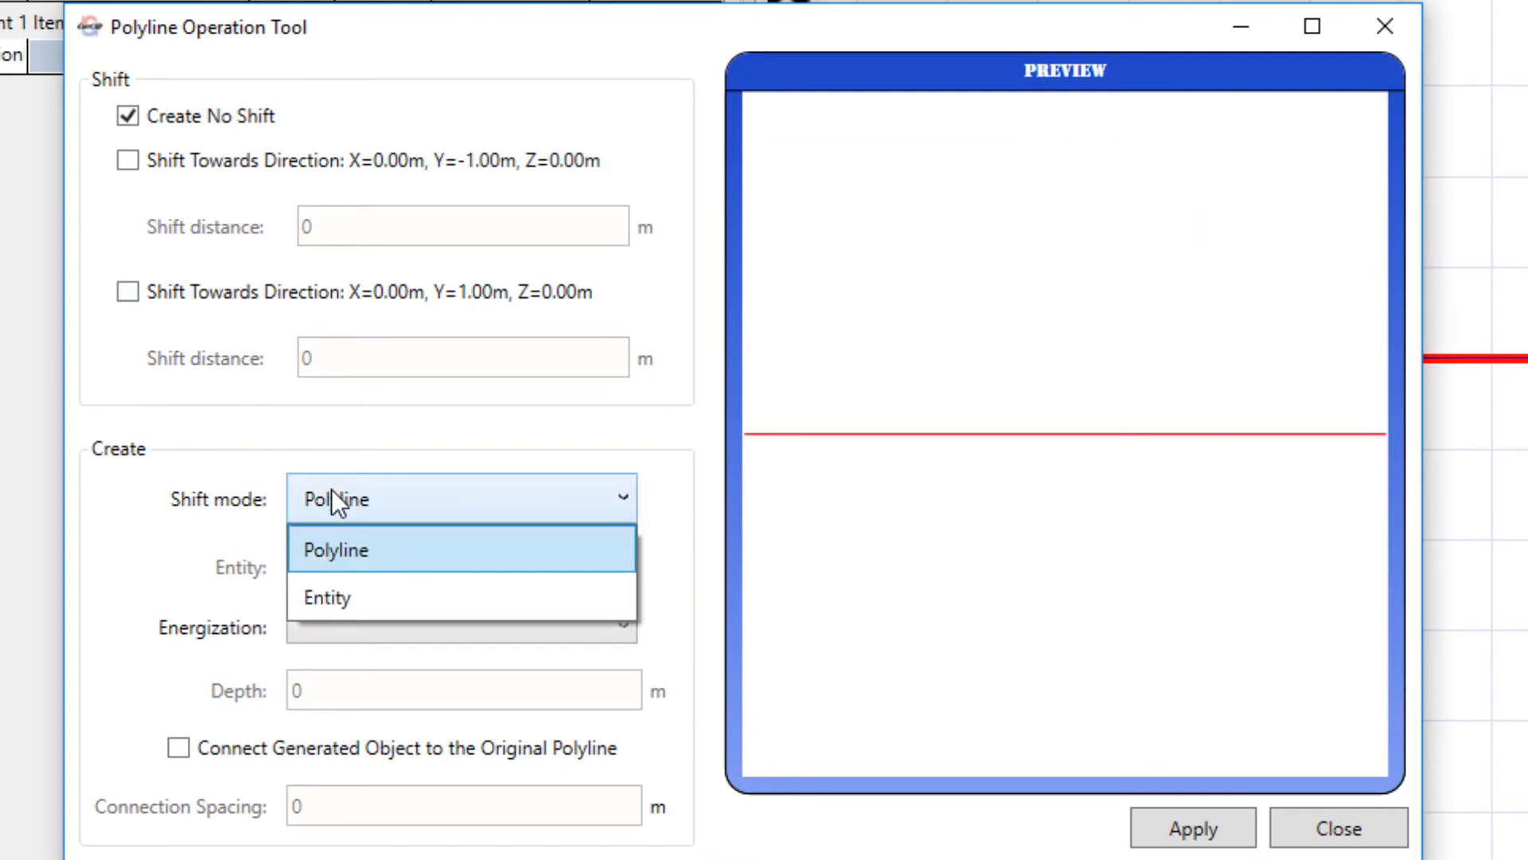
click(350, 597)
click(355, 567)
click(334, 667)
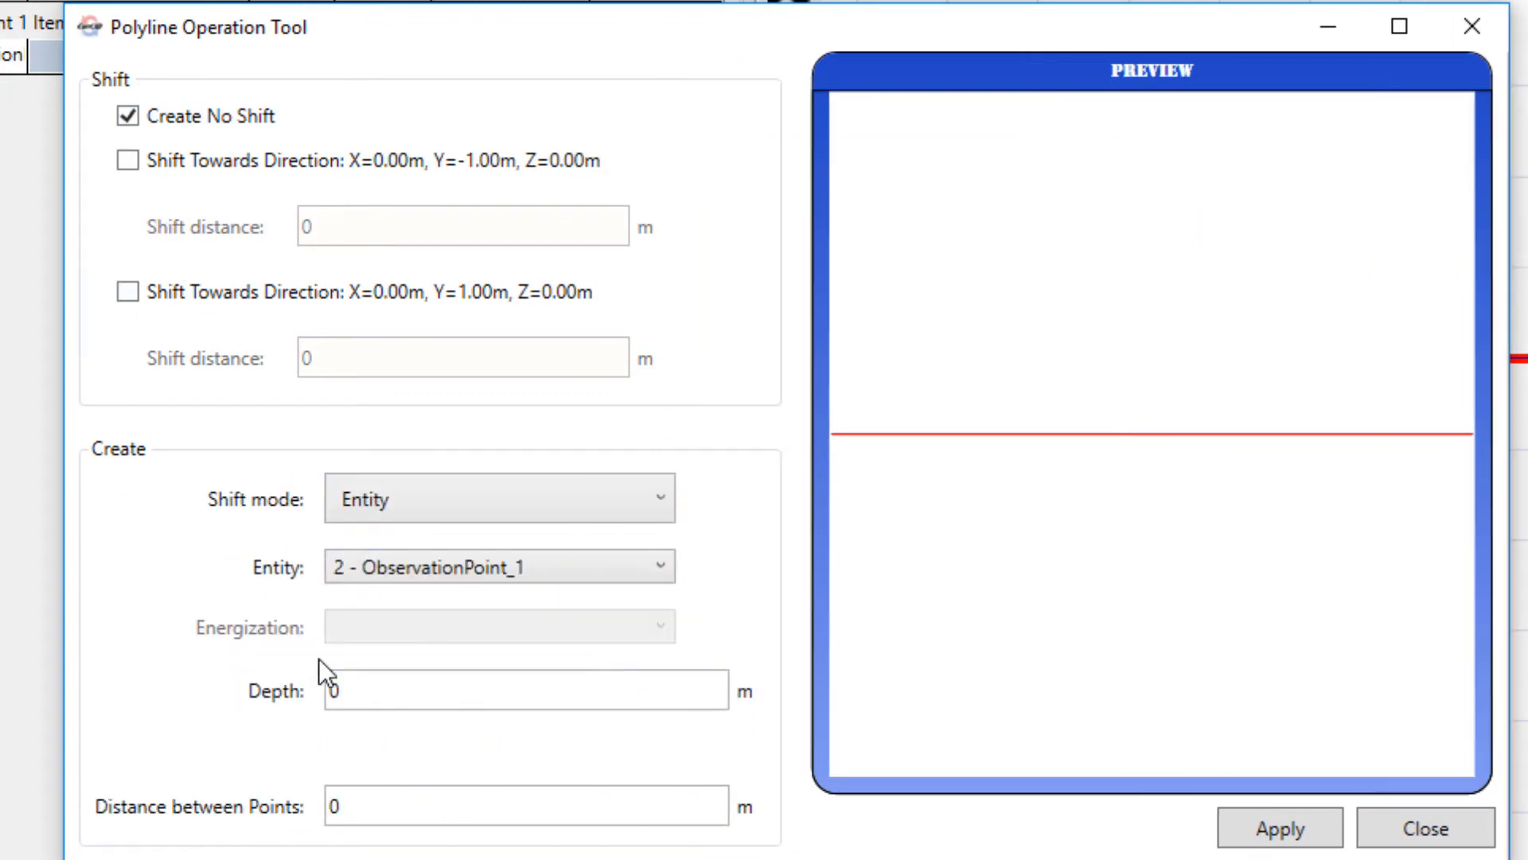
Set the distance between observation points to 250 m, apply the operation and close the Polyline Operation Tool.
click(368, 800)
text(250)
click(1251, 826)
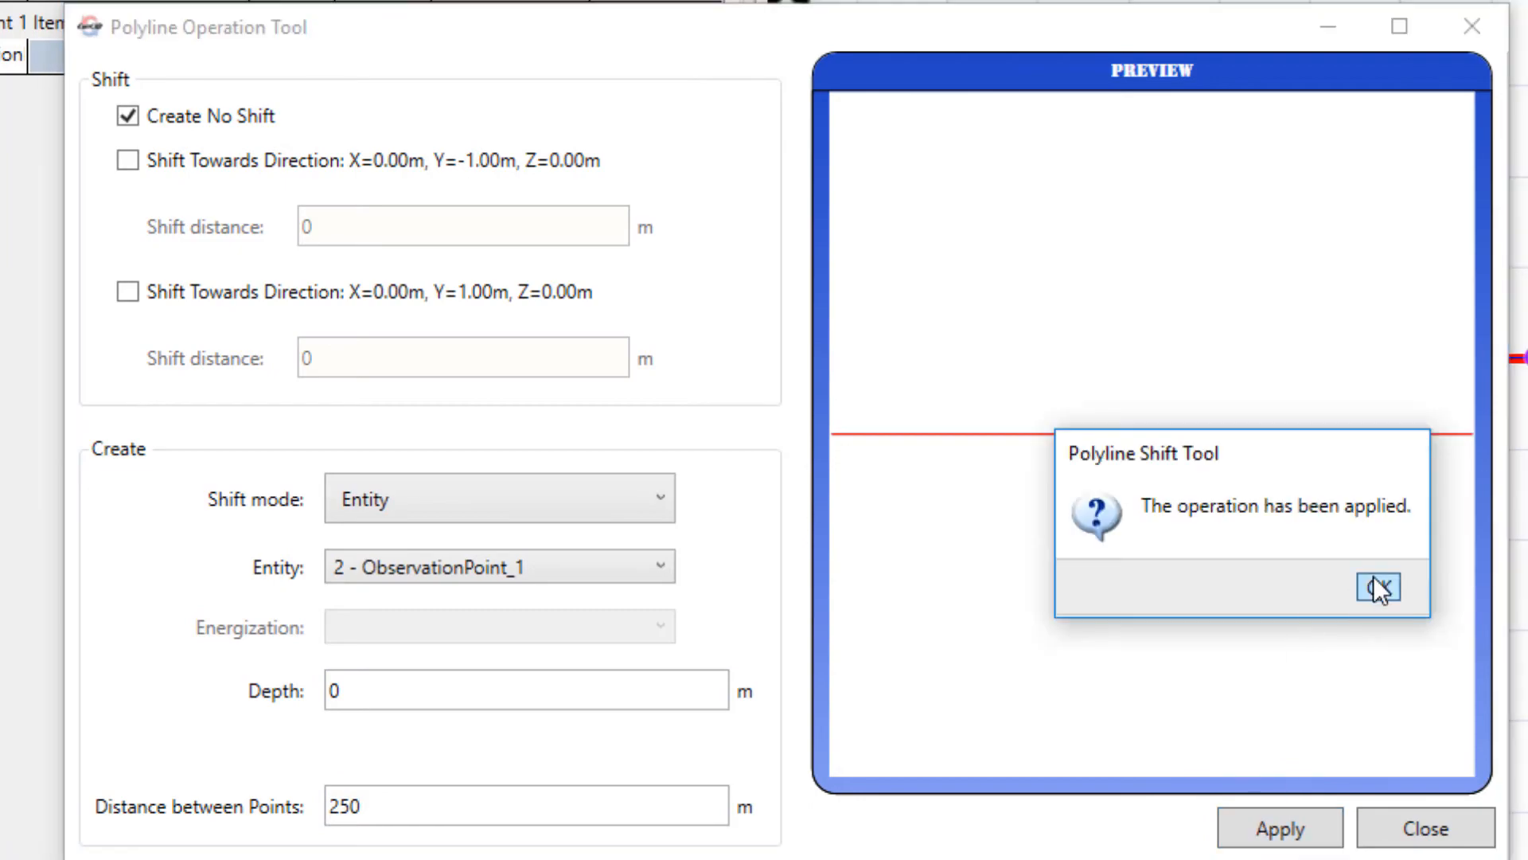
click(1373, 577)
click(1424, 828)
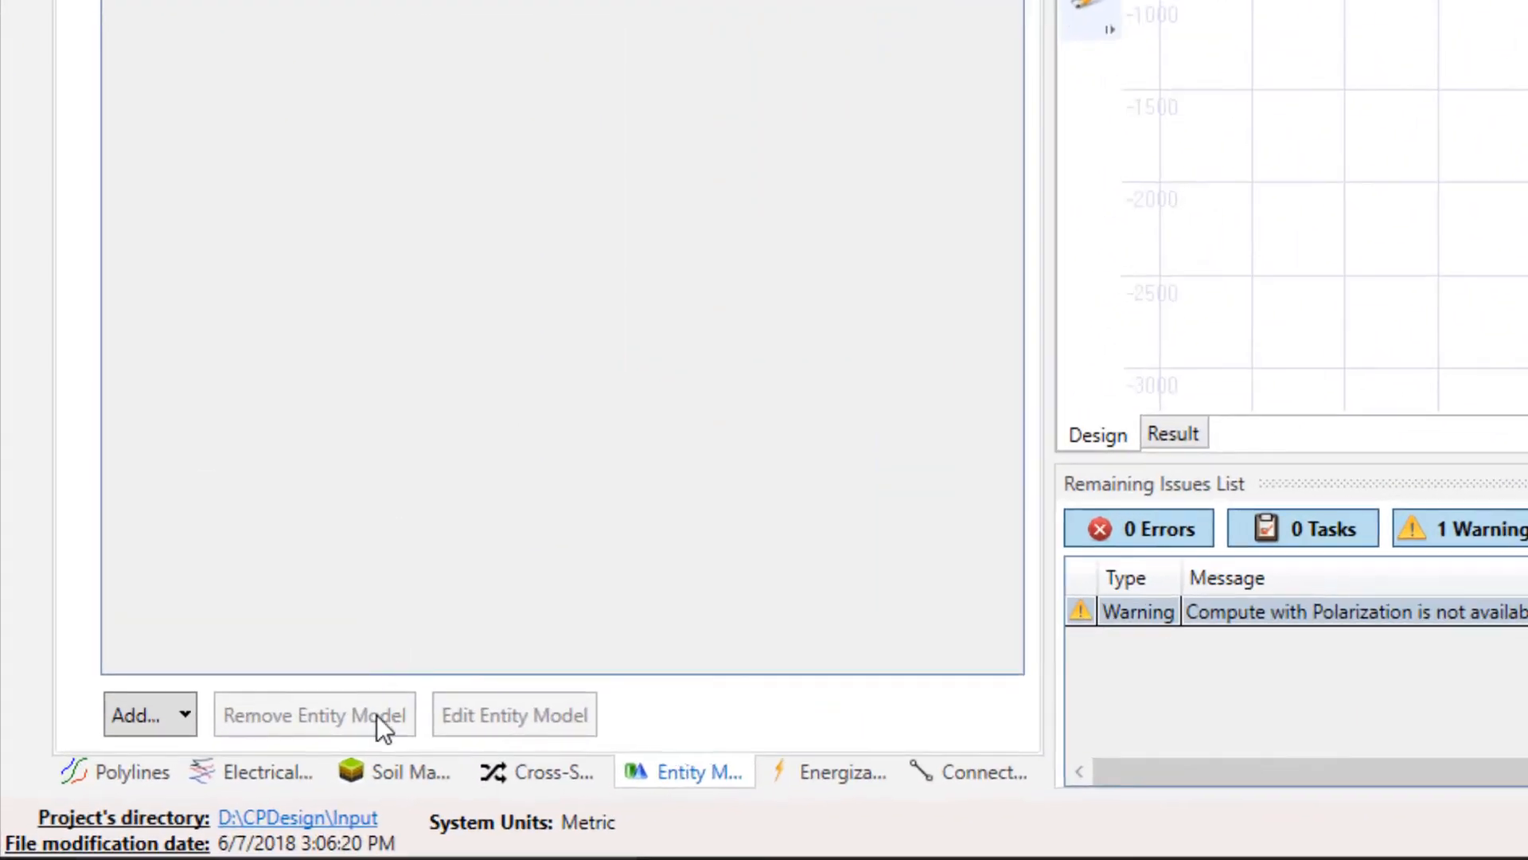
Add a galvanic series and give it the native potential of Mild Steel (Clean and Shiny), -0.65 V versus CSE.
click(342, 757)
click(198, 708)
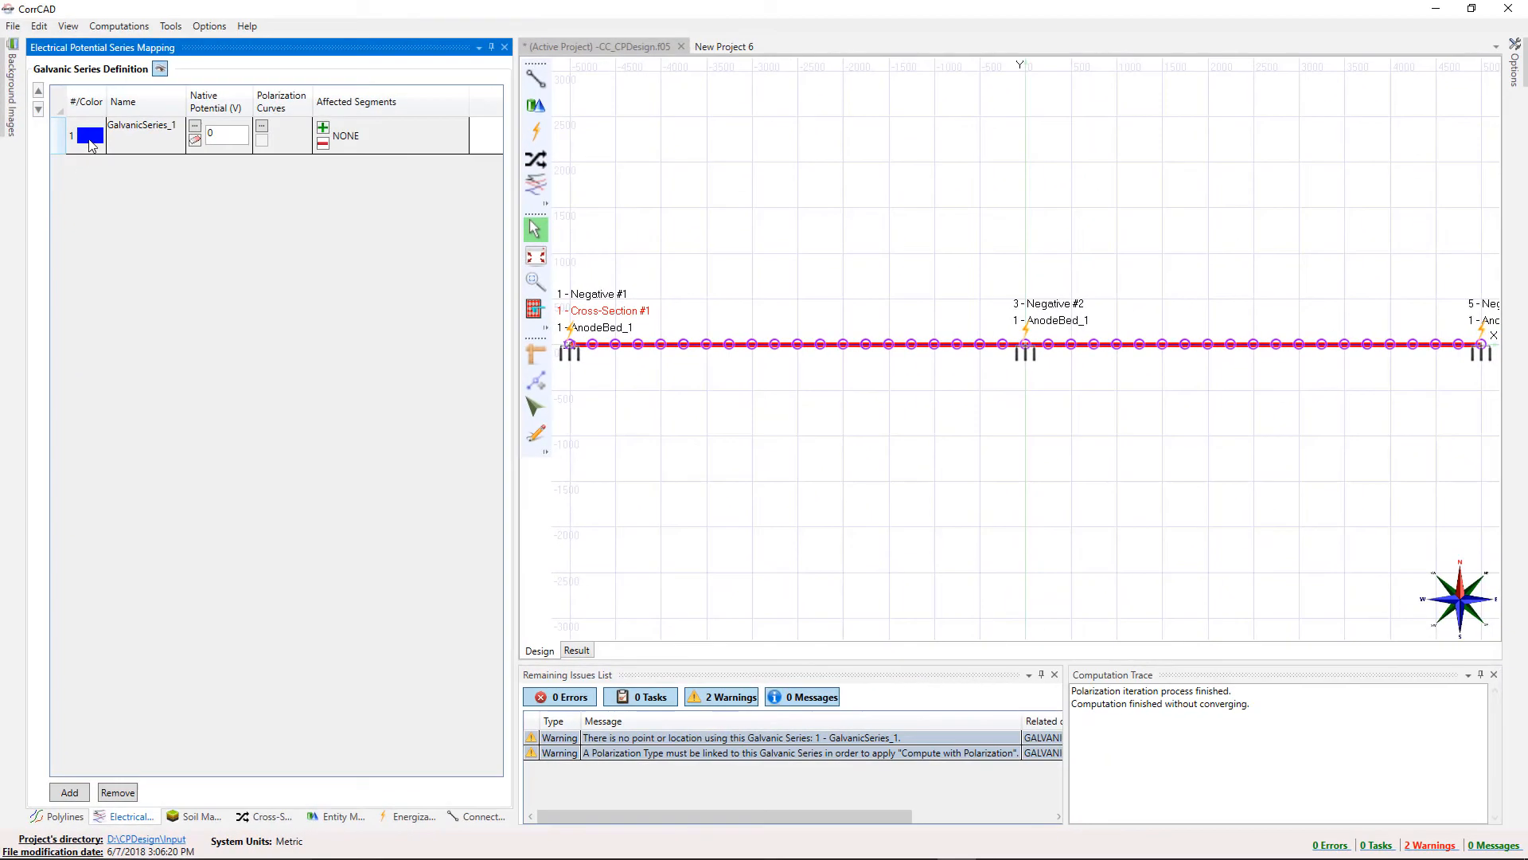
click(197, 128)
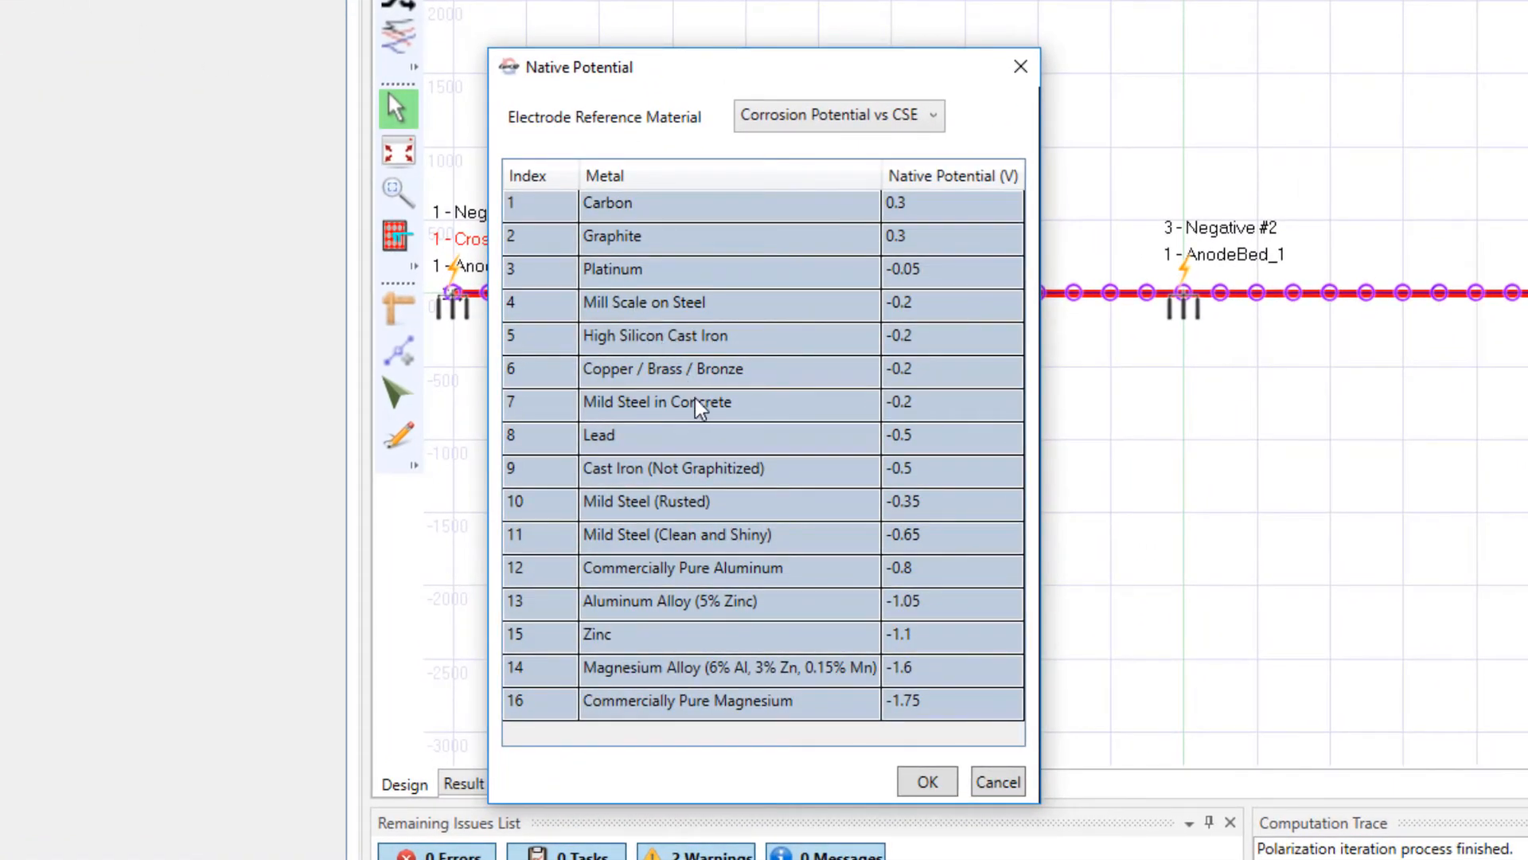
click(715, 542)
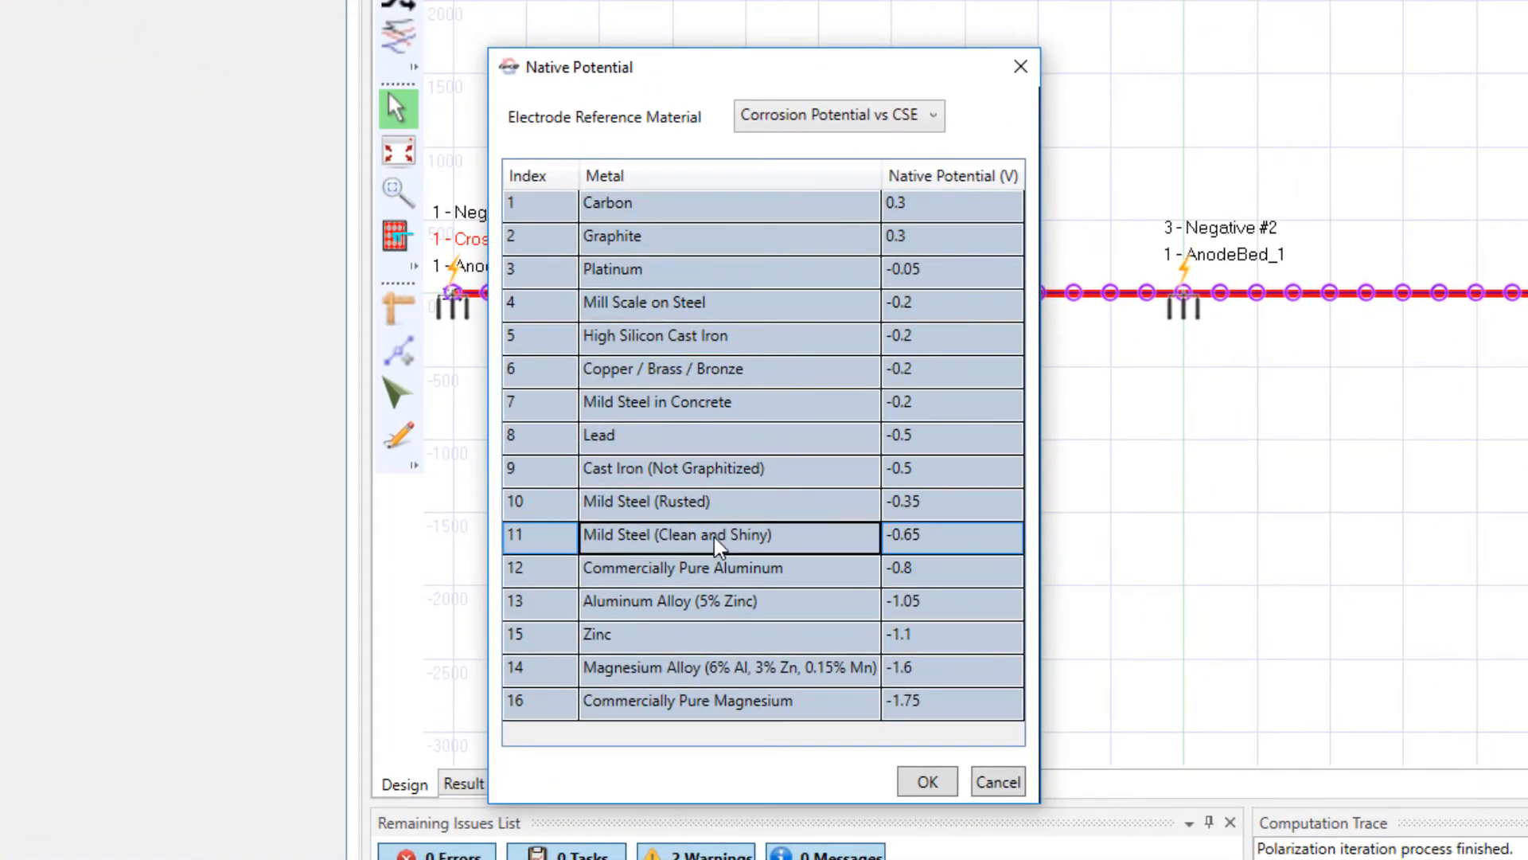
click(924, 781)
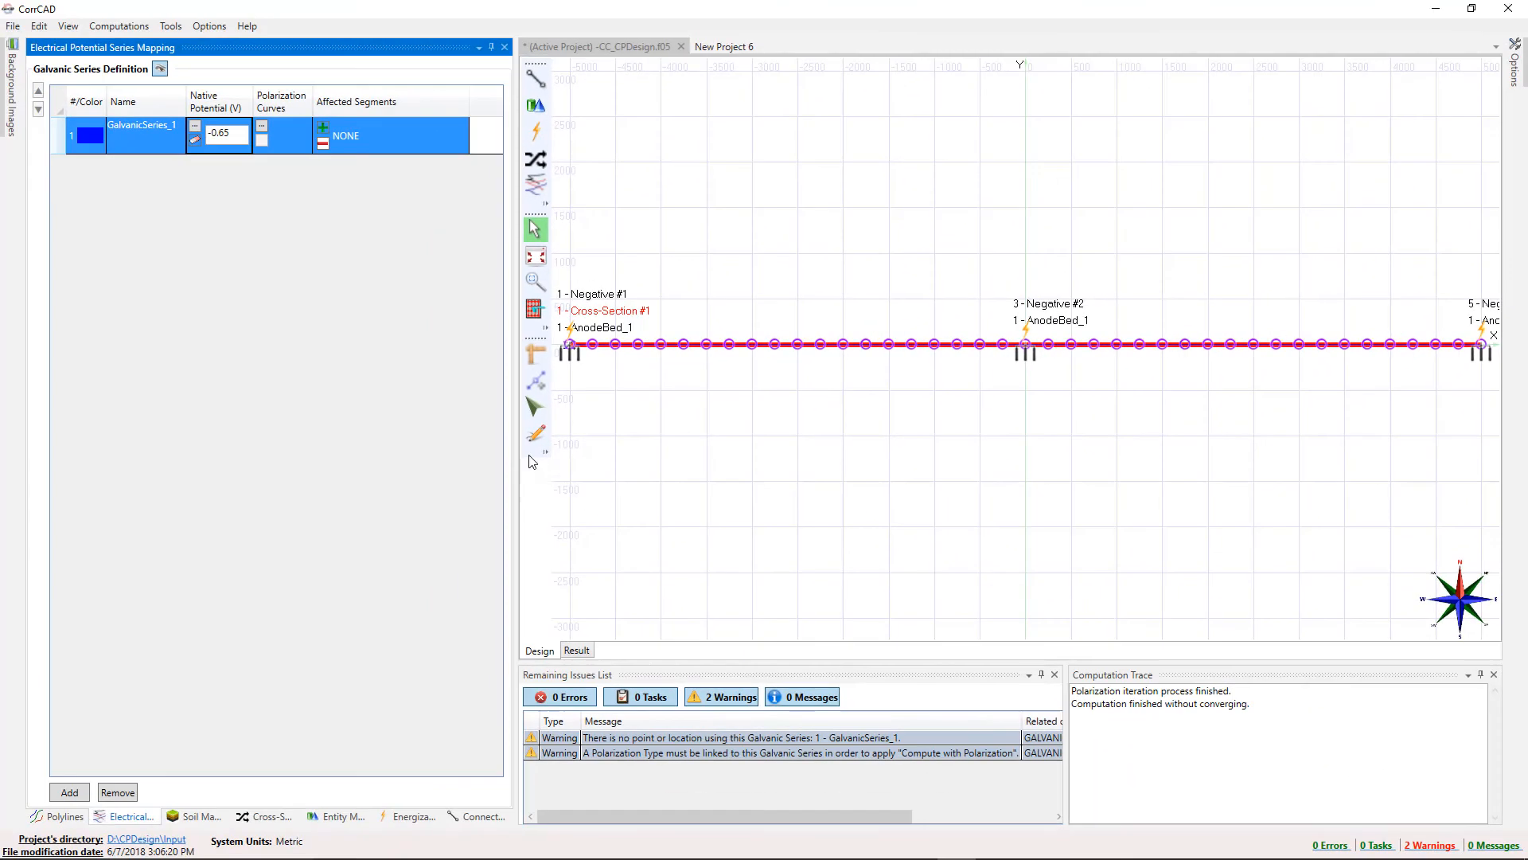
Assign polarization curve PC1 to the galvanic series, keeping its Butler-Volmer definition and cancelling SESCurveFit after a look at it.
click(262, 125)
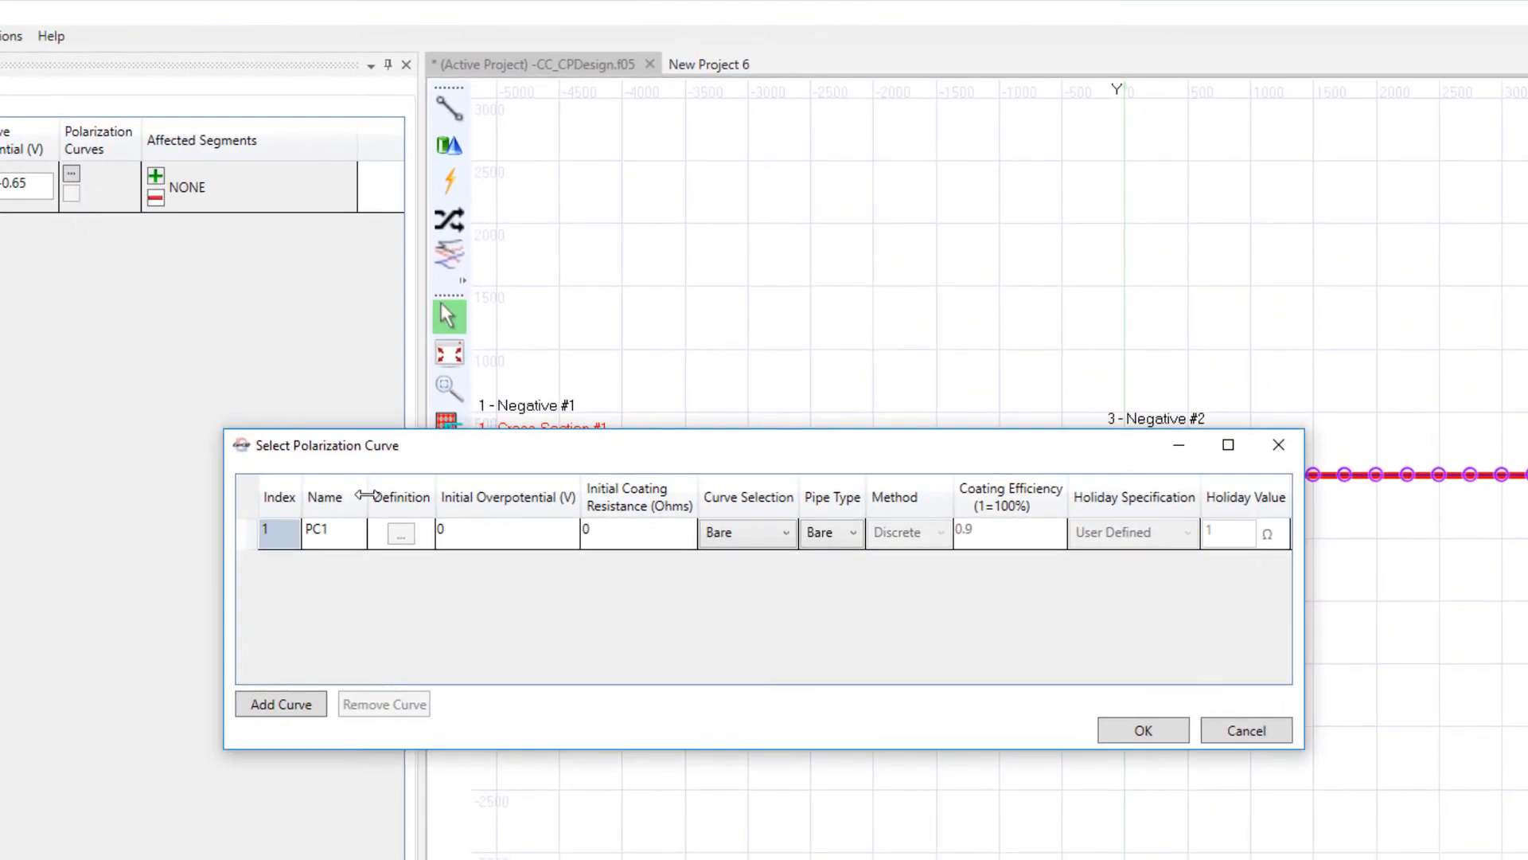
click(400, 534)
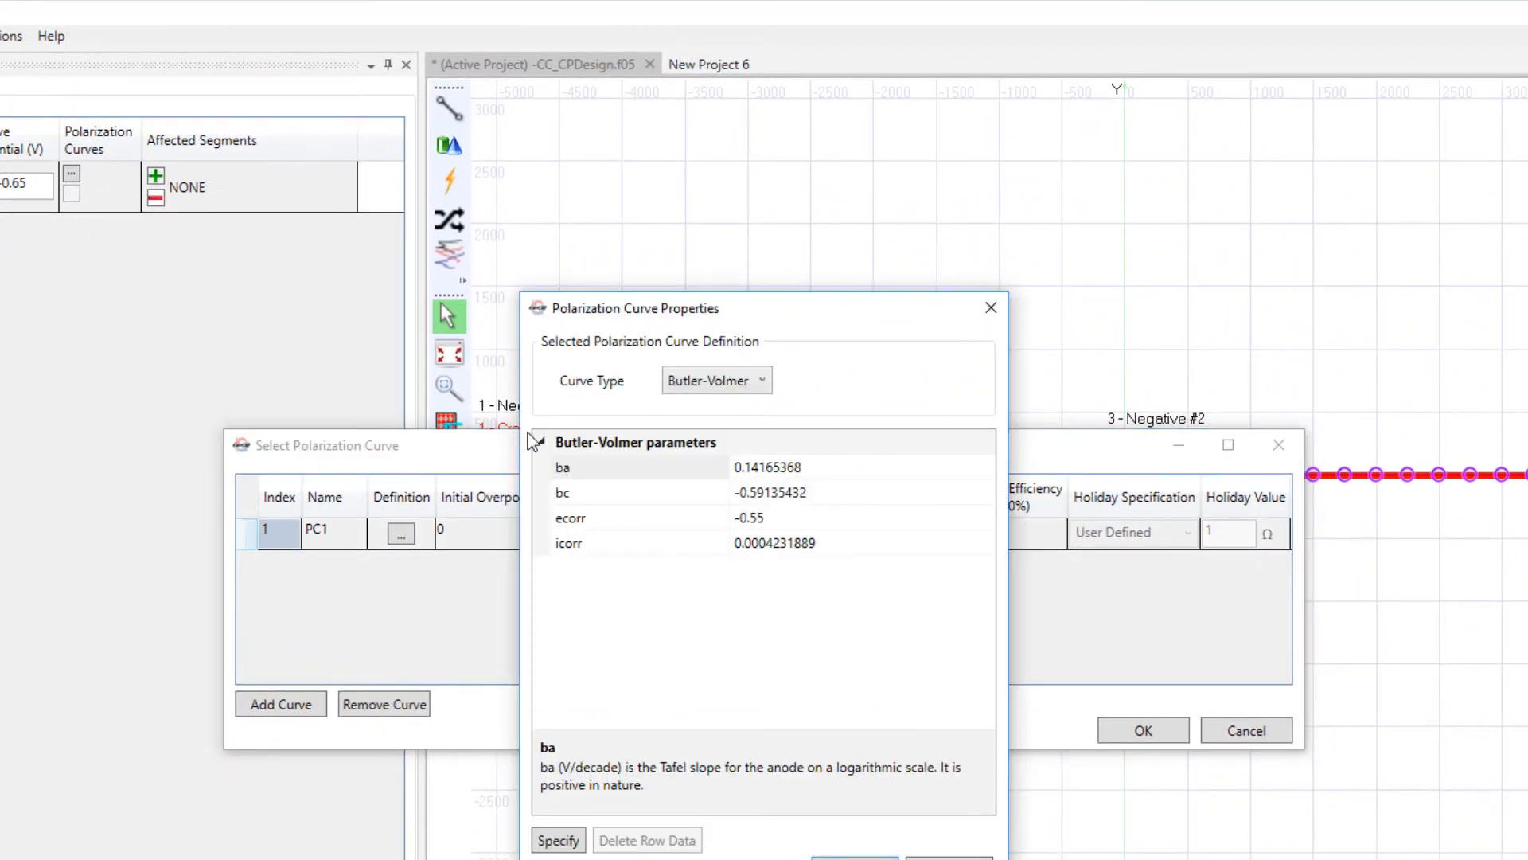
click(764, 384)
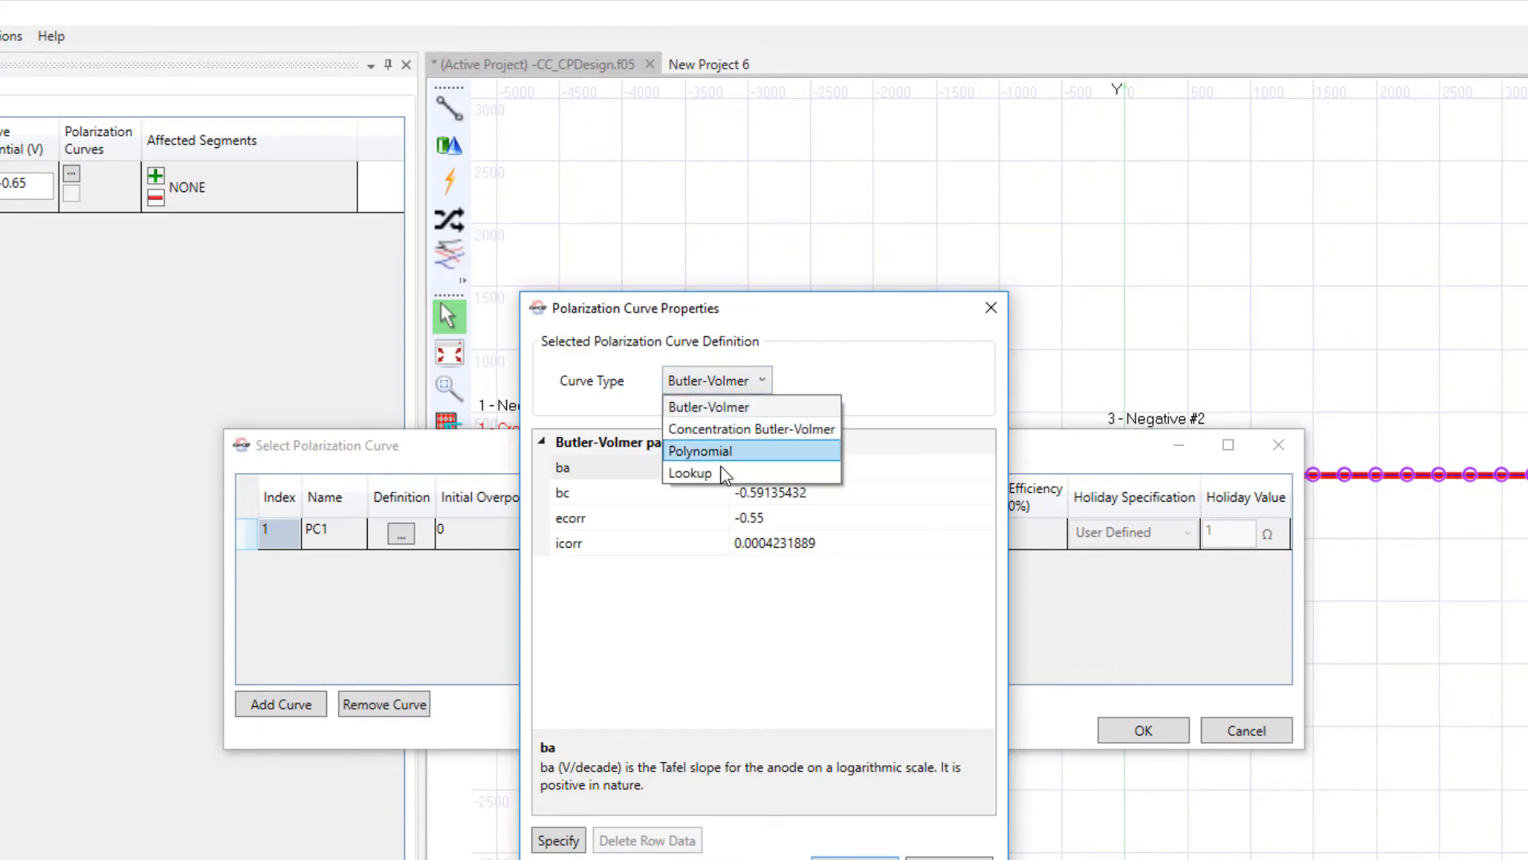
click(754, 383)
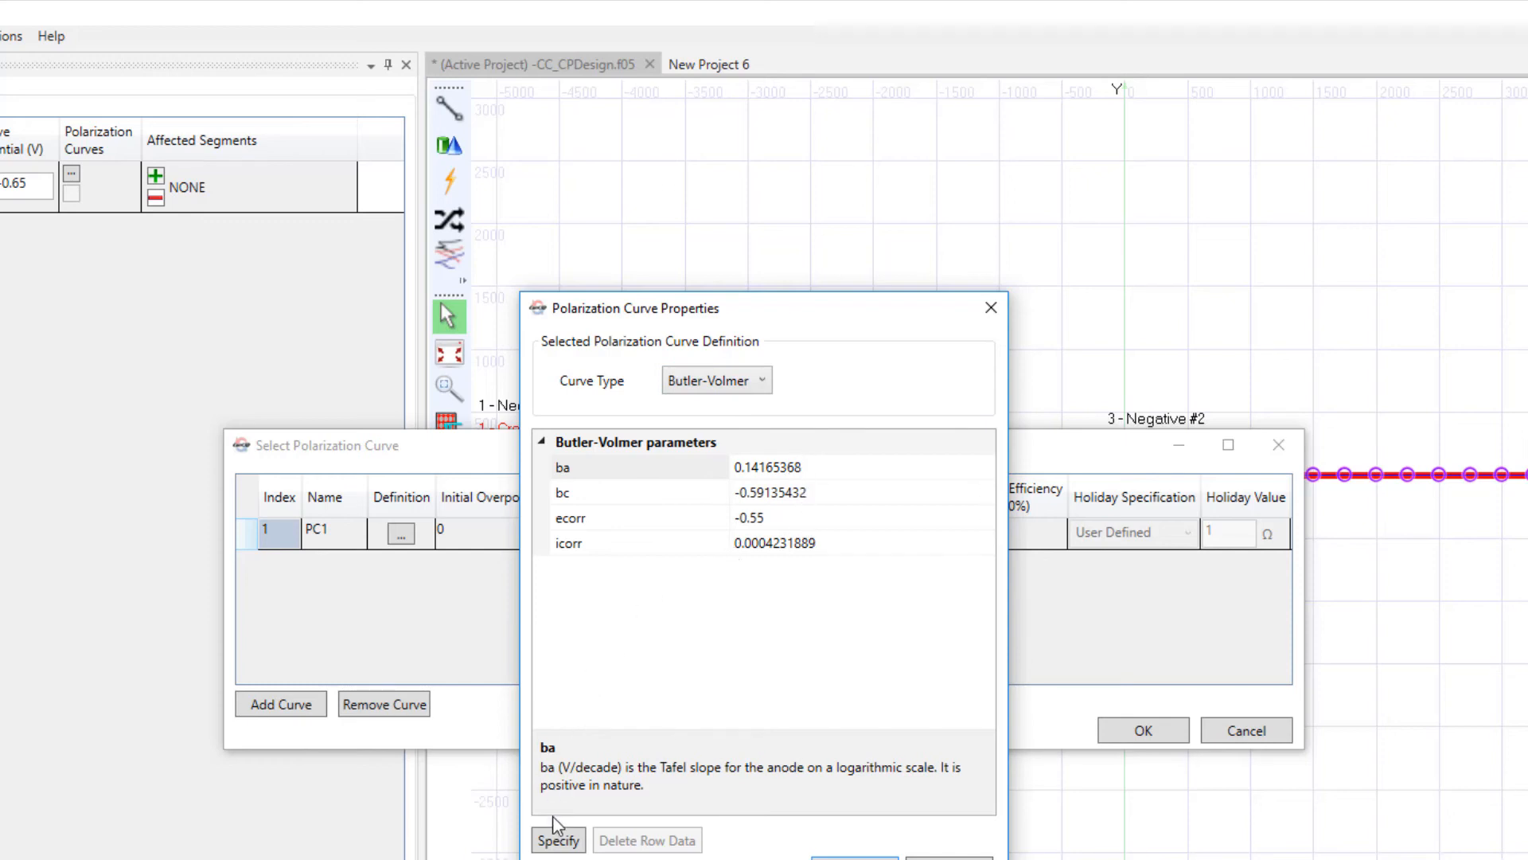
click(556, 842)
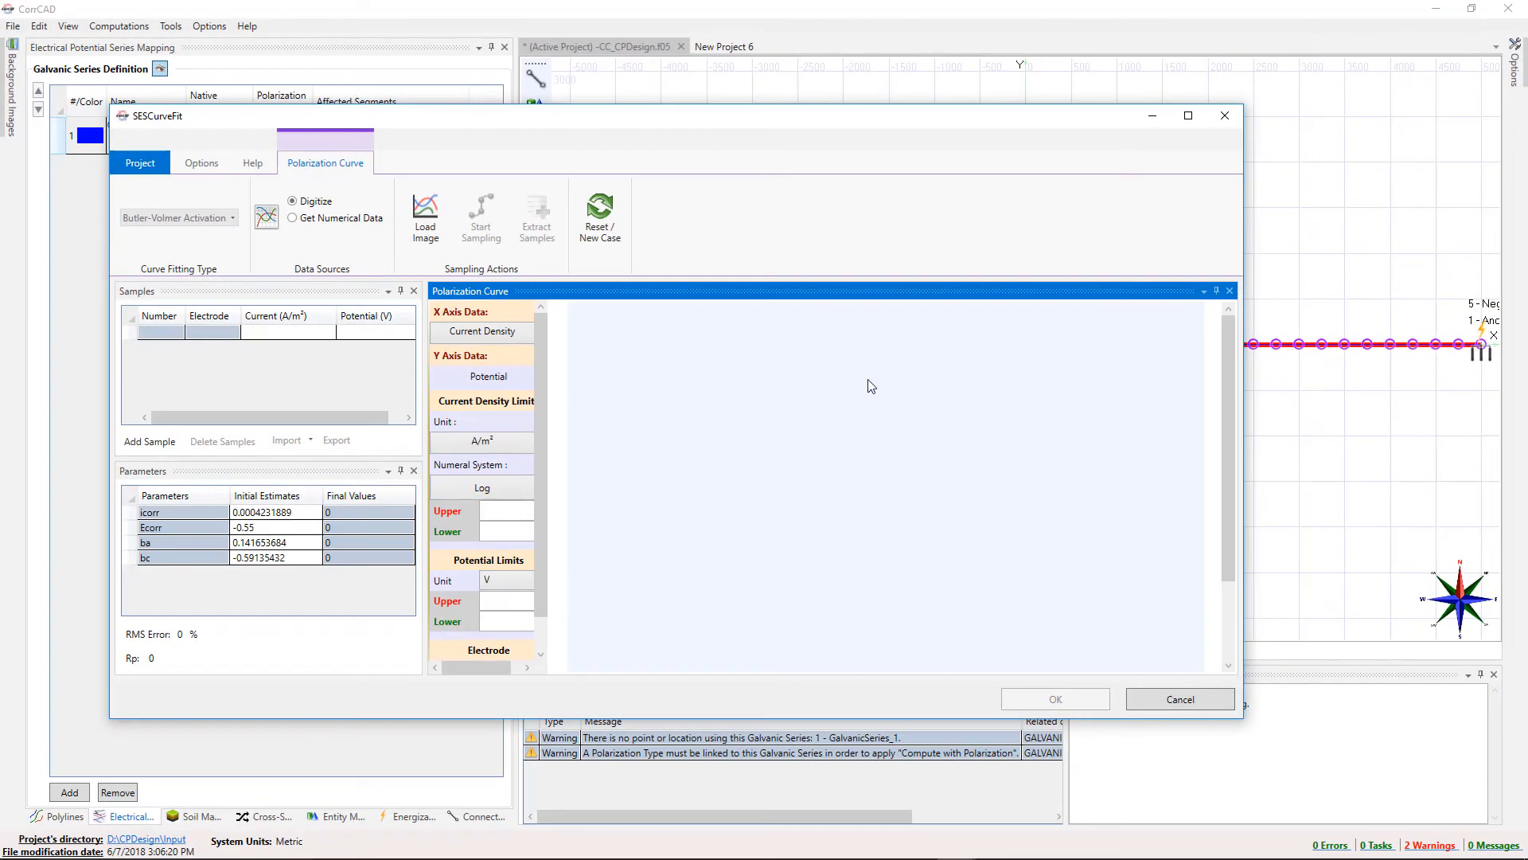
click(1179, 700)
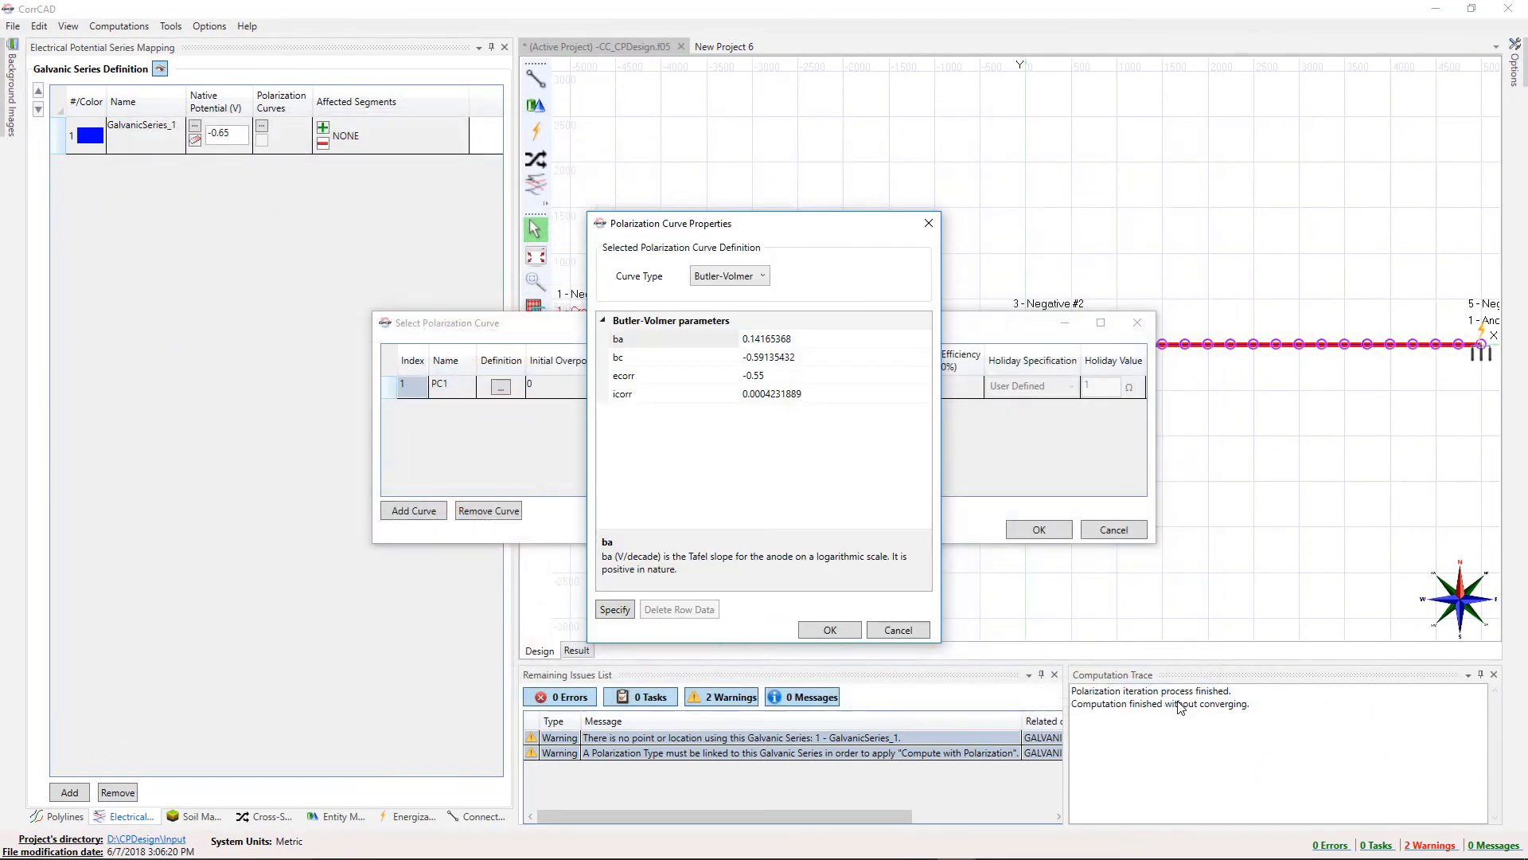
click(831, 629)
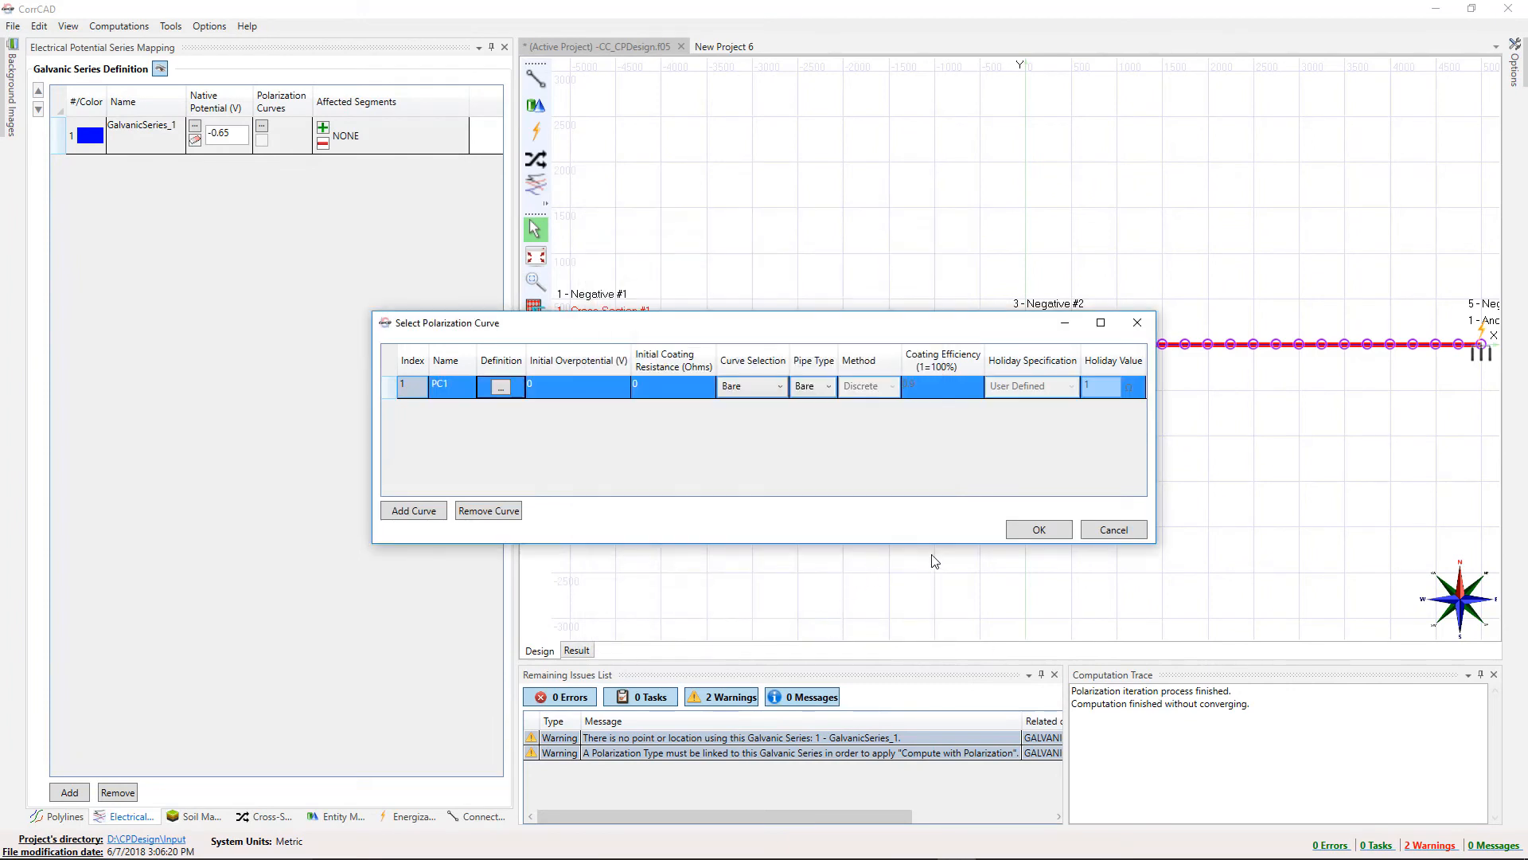
click(1037, 530)
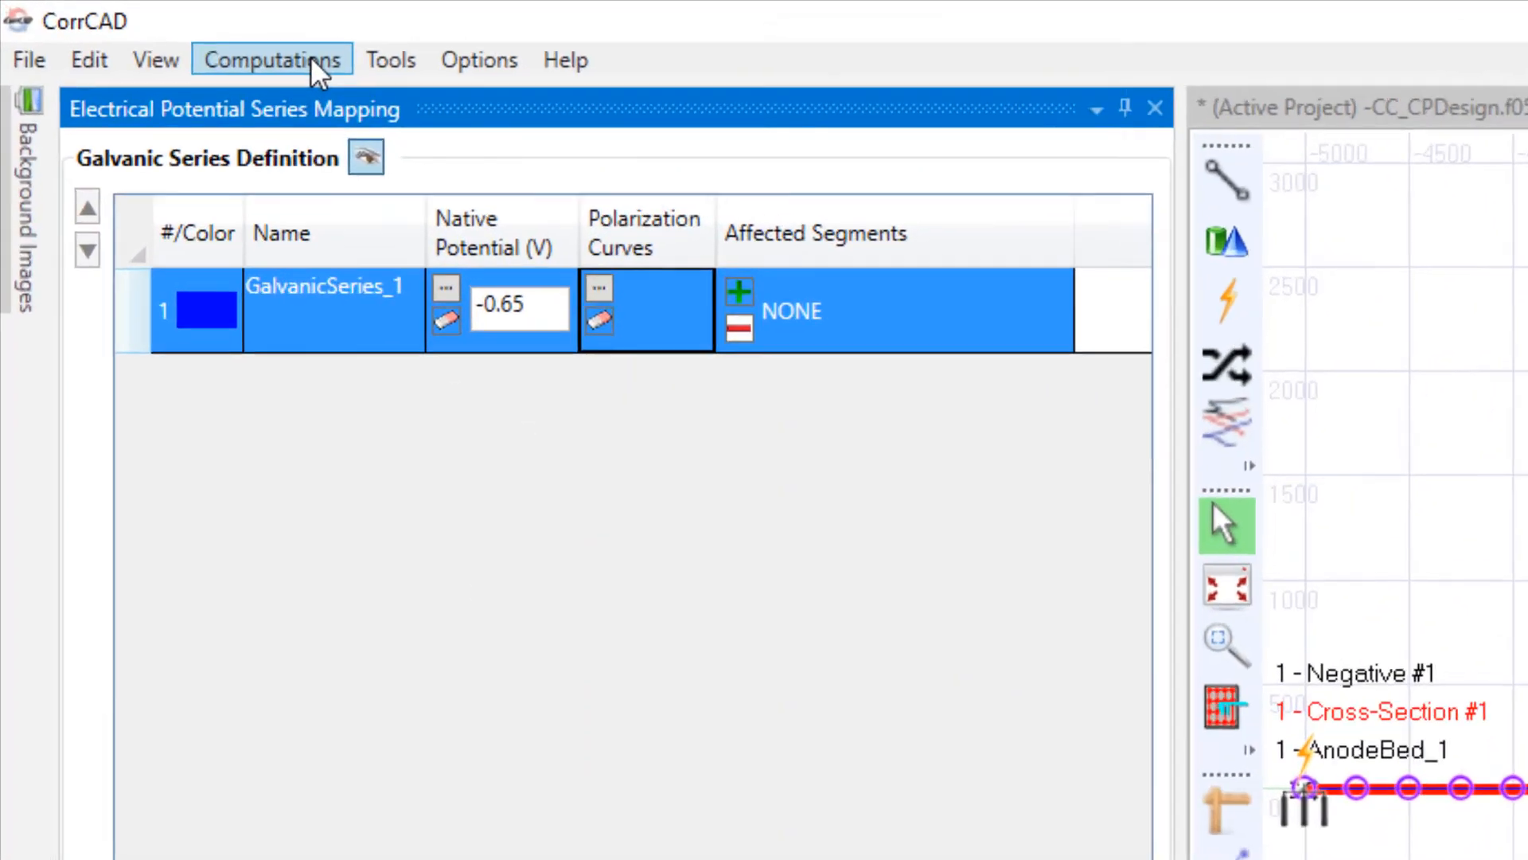
Look at the available computations, then apply the galvanic series to Polyline #1 from Segment #1 to Segment #5.
click(119, 26)
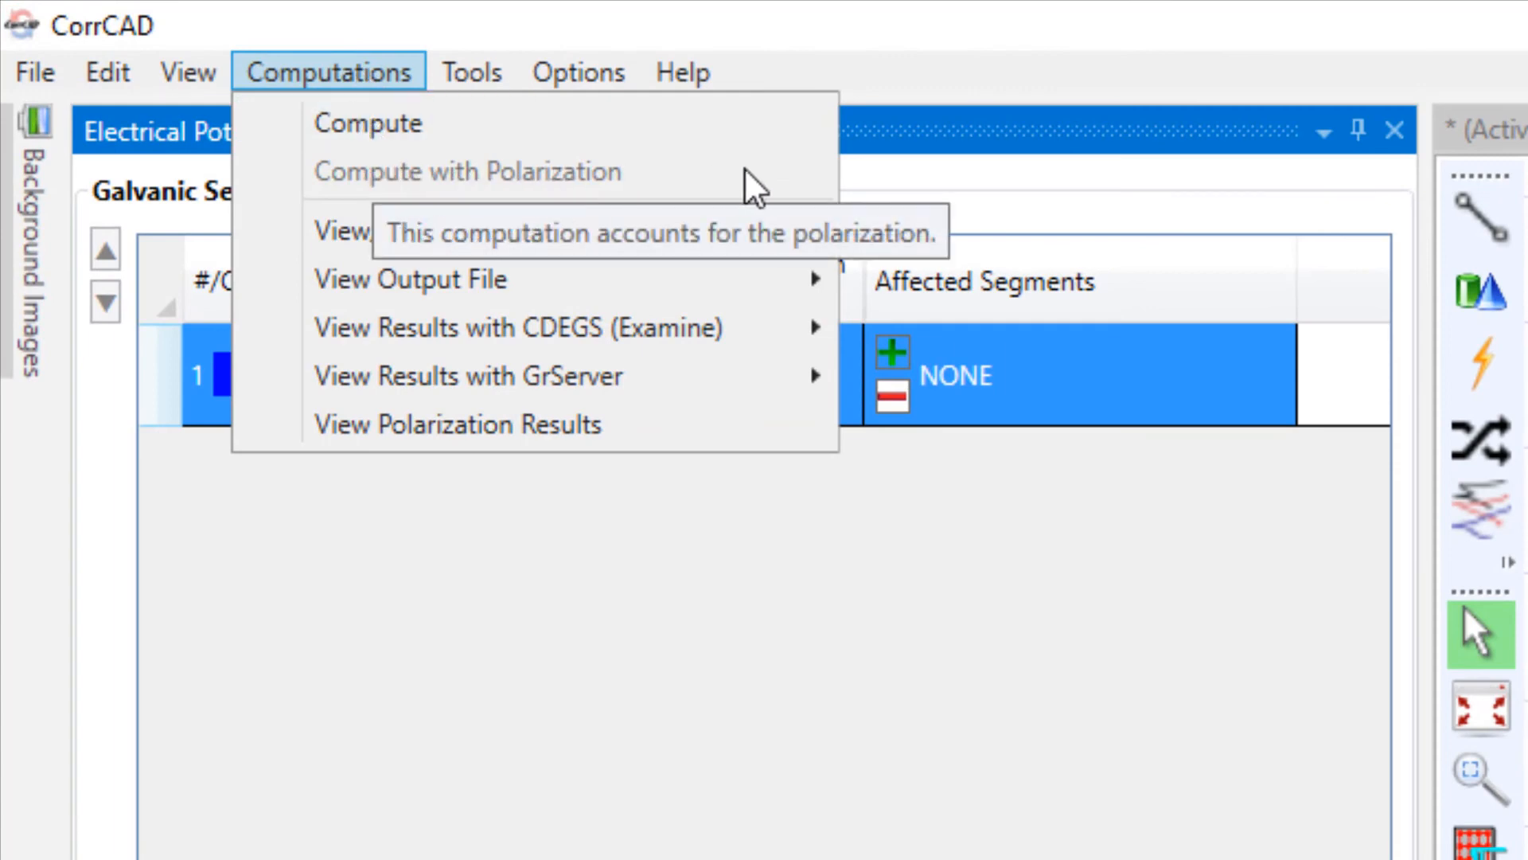
click(879, 204)
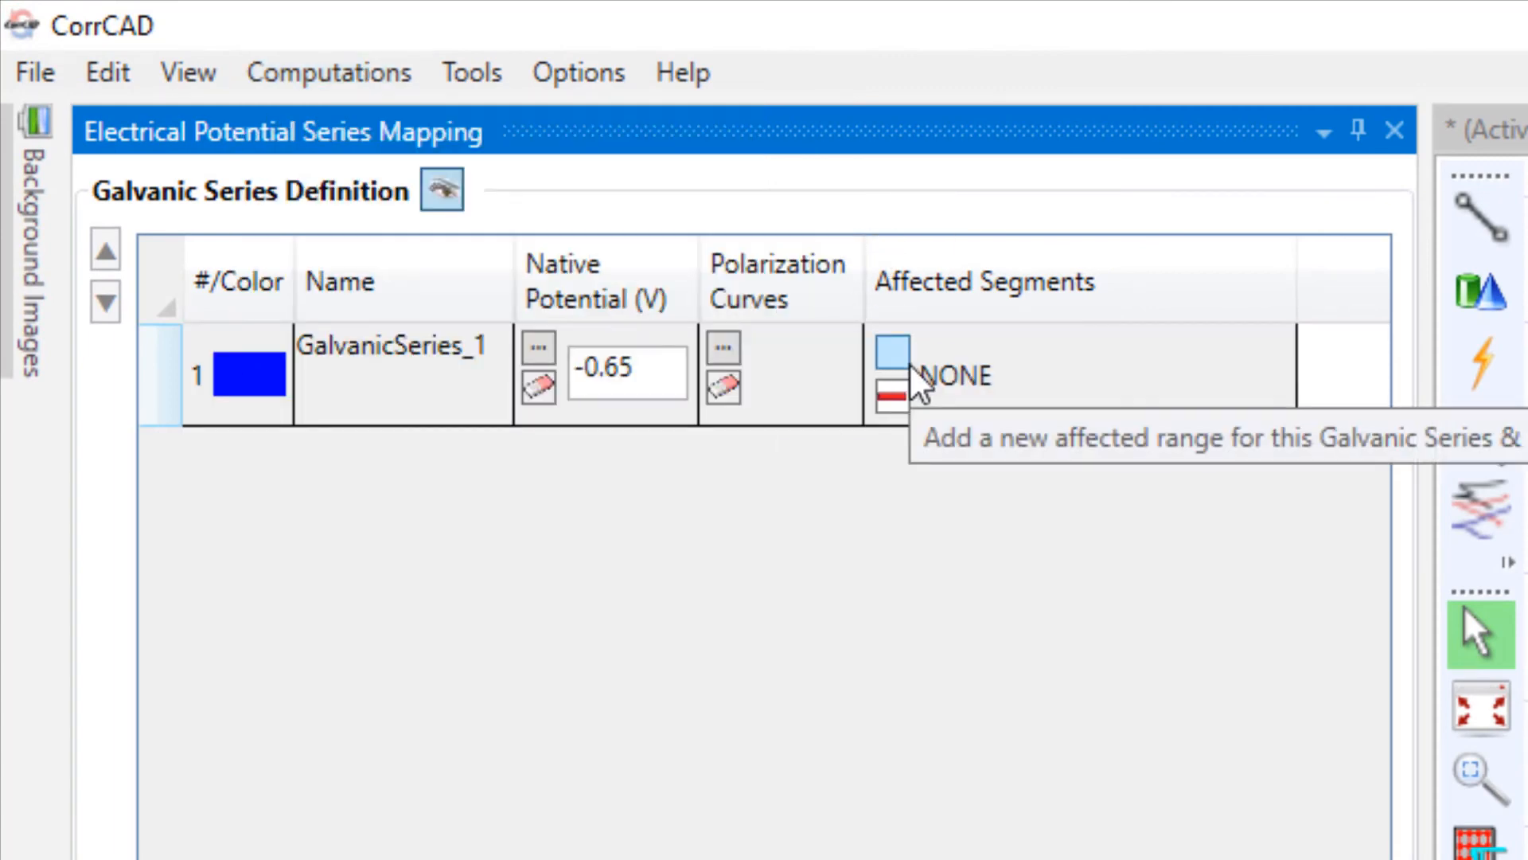
click(890, 352)
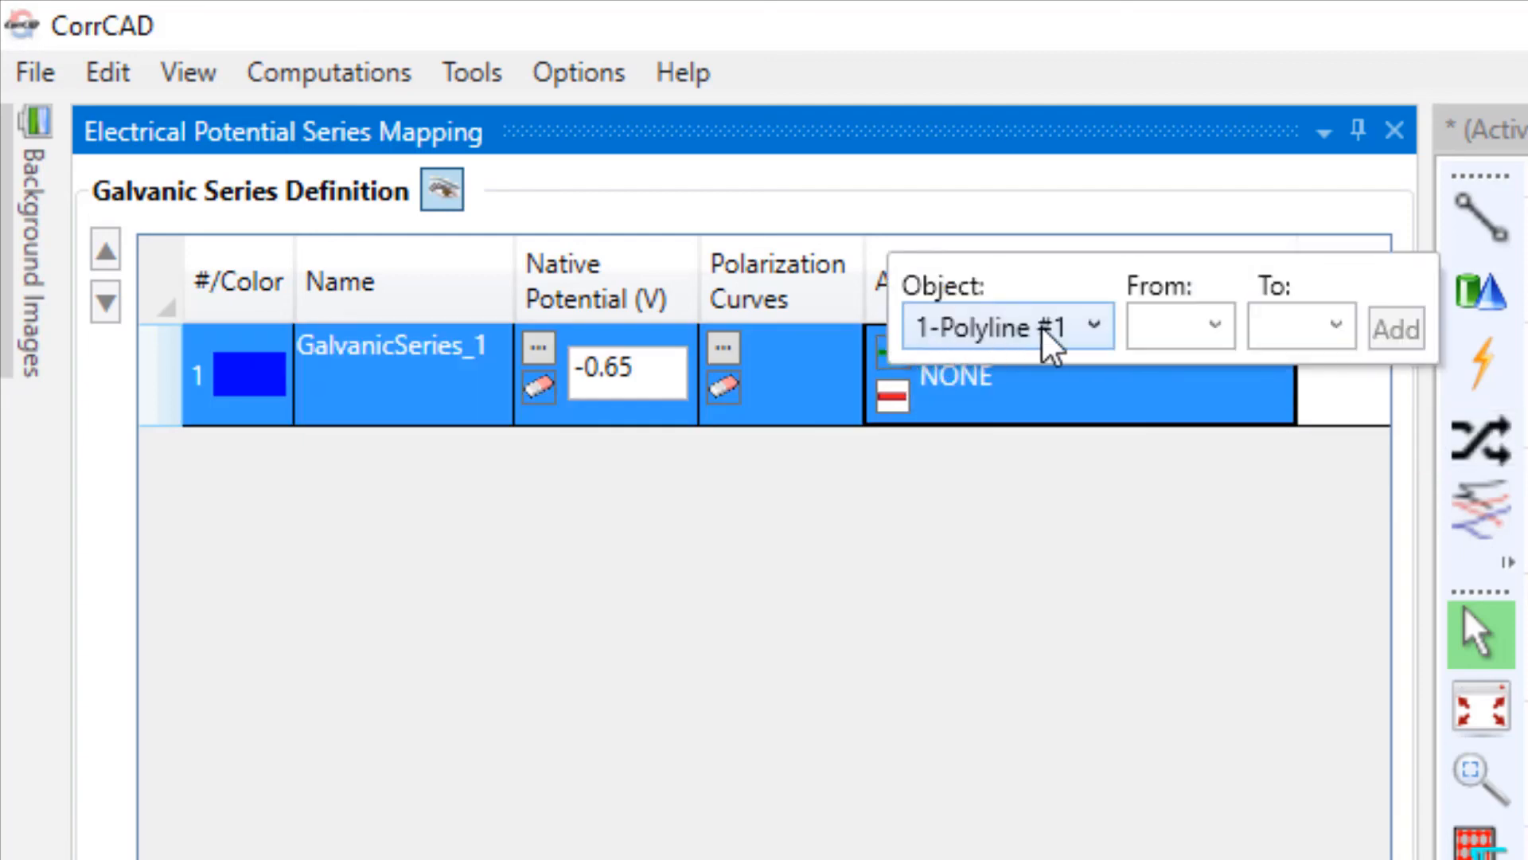
click(1217, 330)
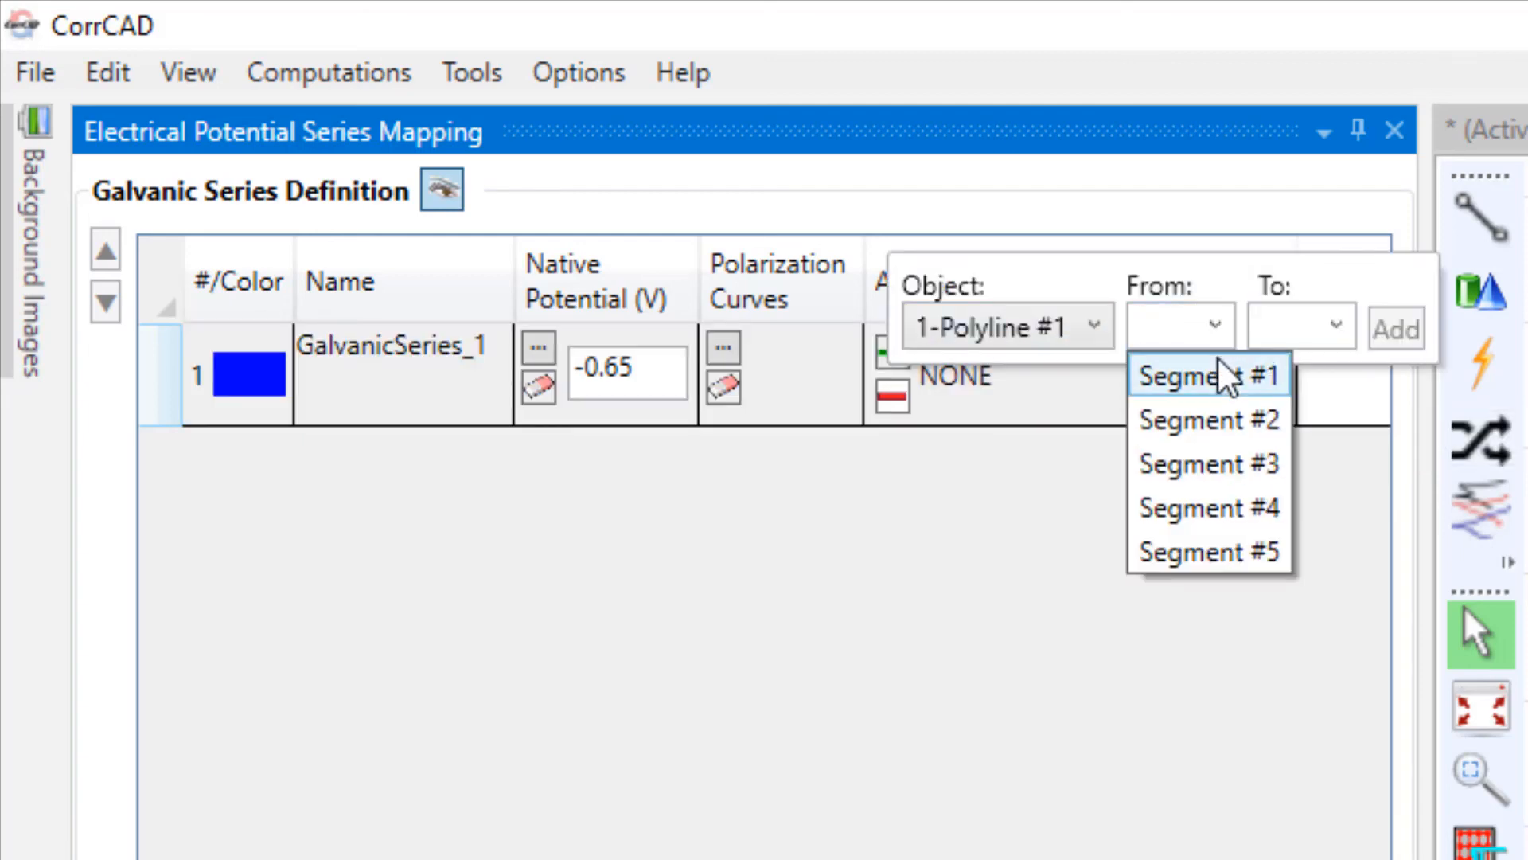
click(1226, 374)
click(1426, 330)
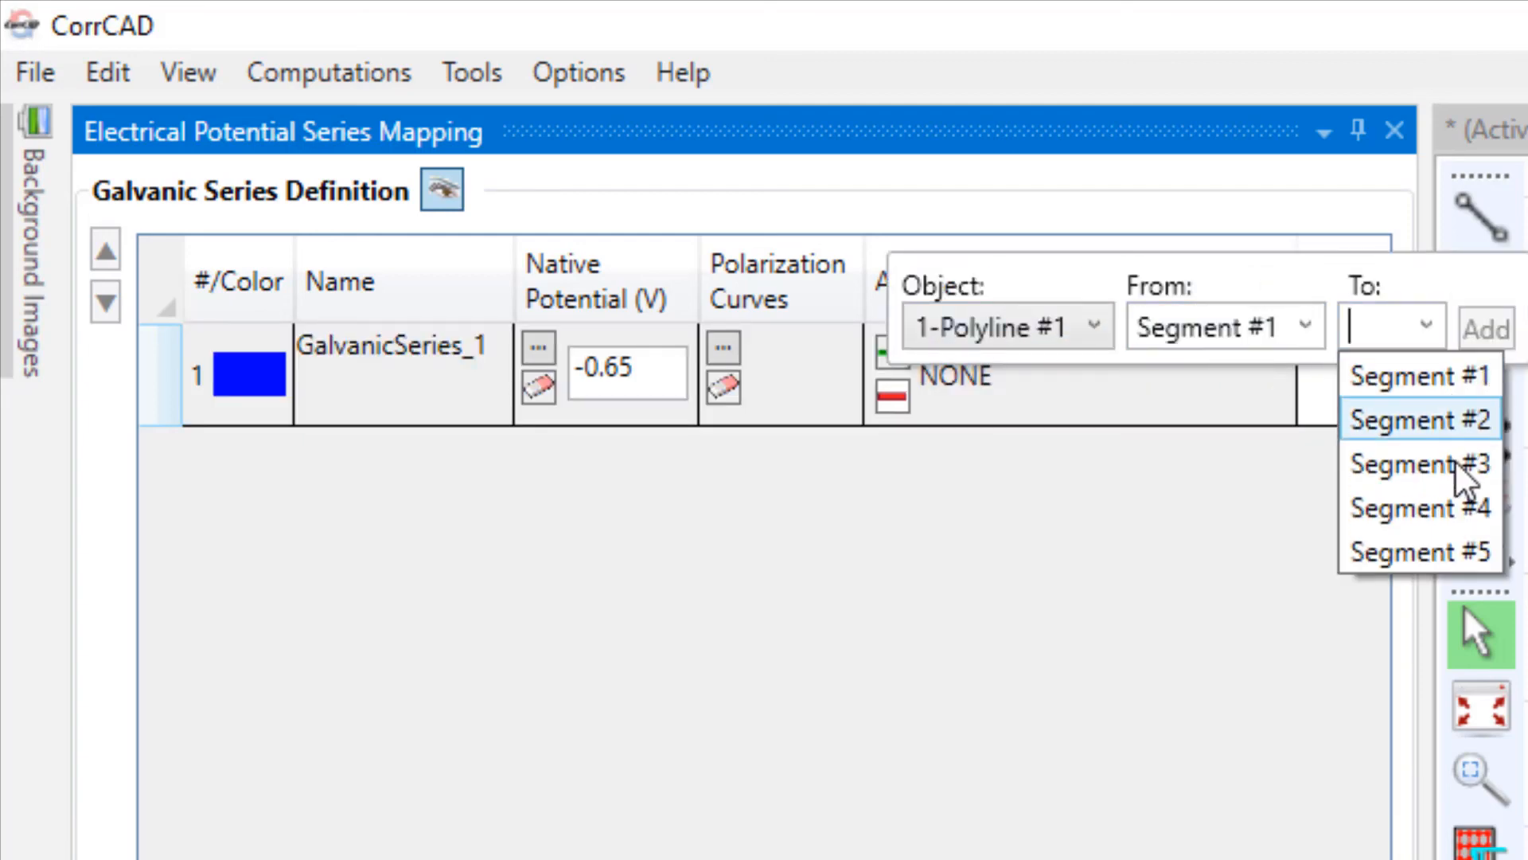
click(1463, 550)
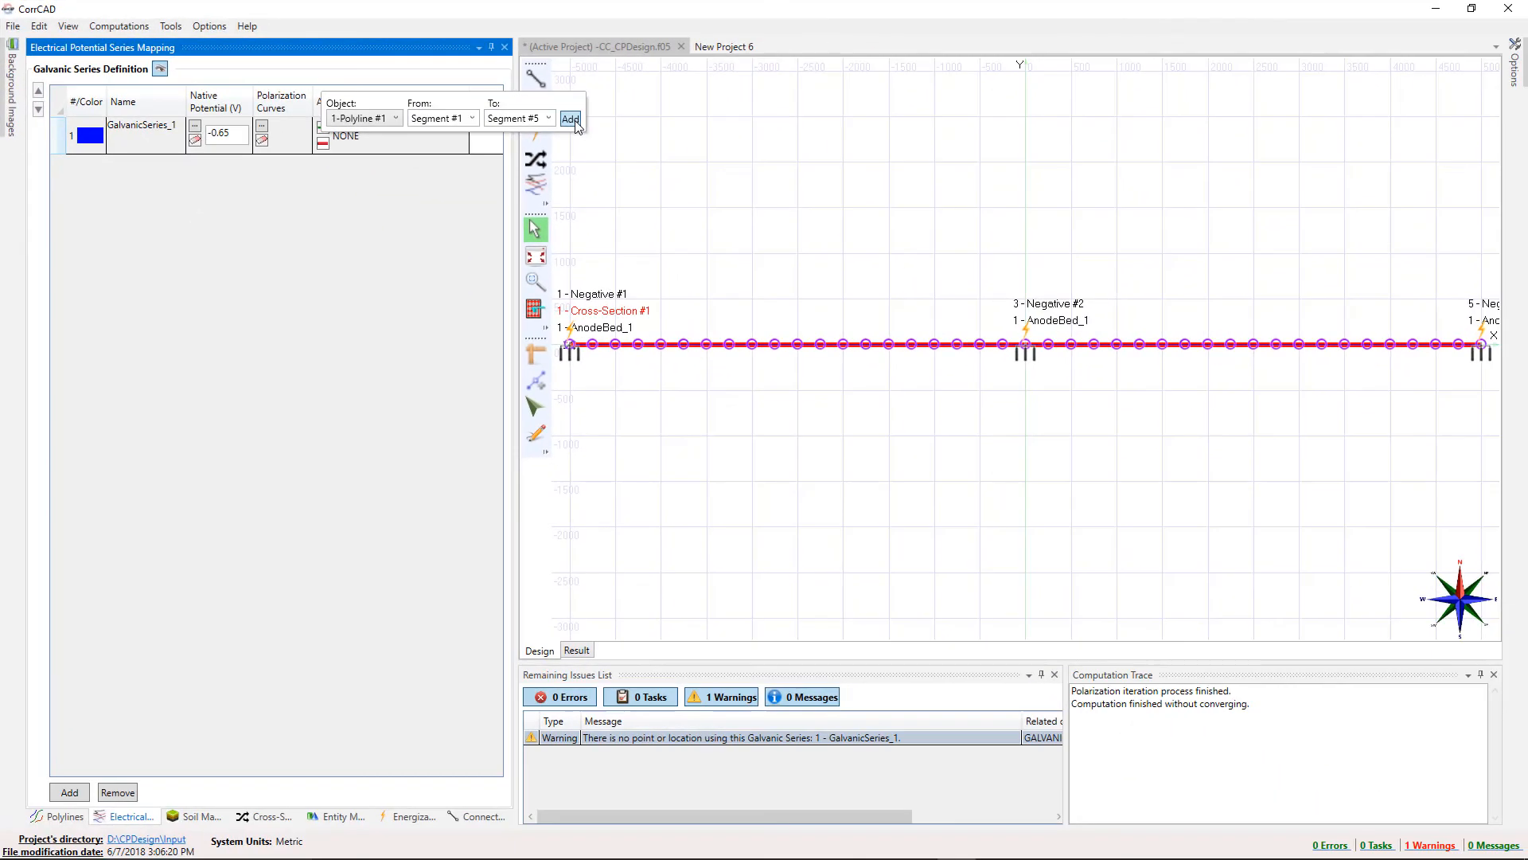
click(575, 120)
click(489, 174)
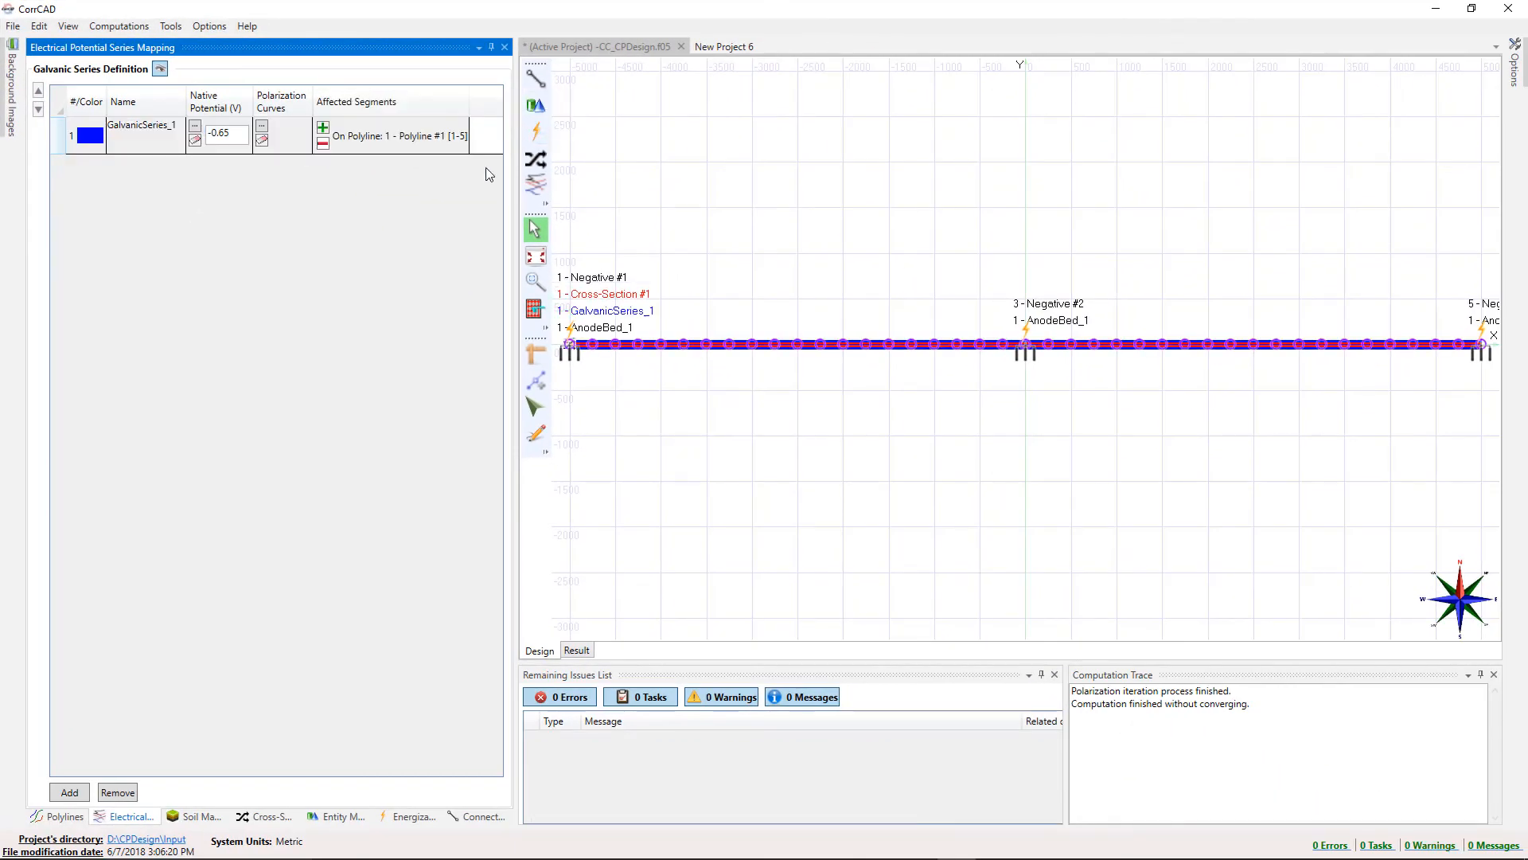
Run the computation that accounts for polarization on the design.
click(147, 26)
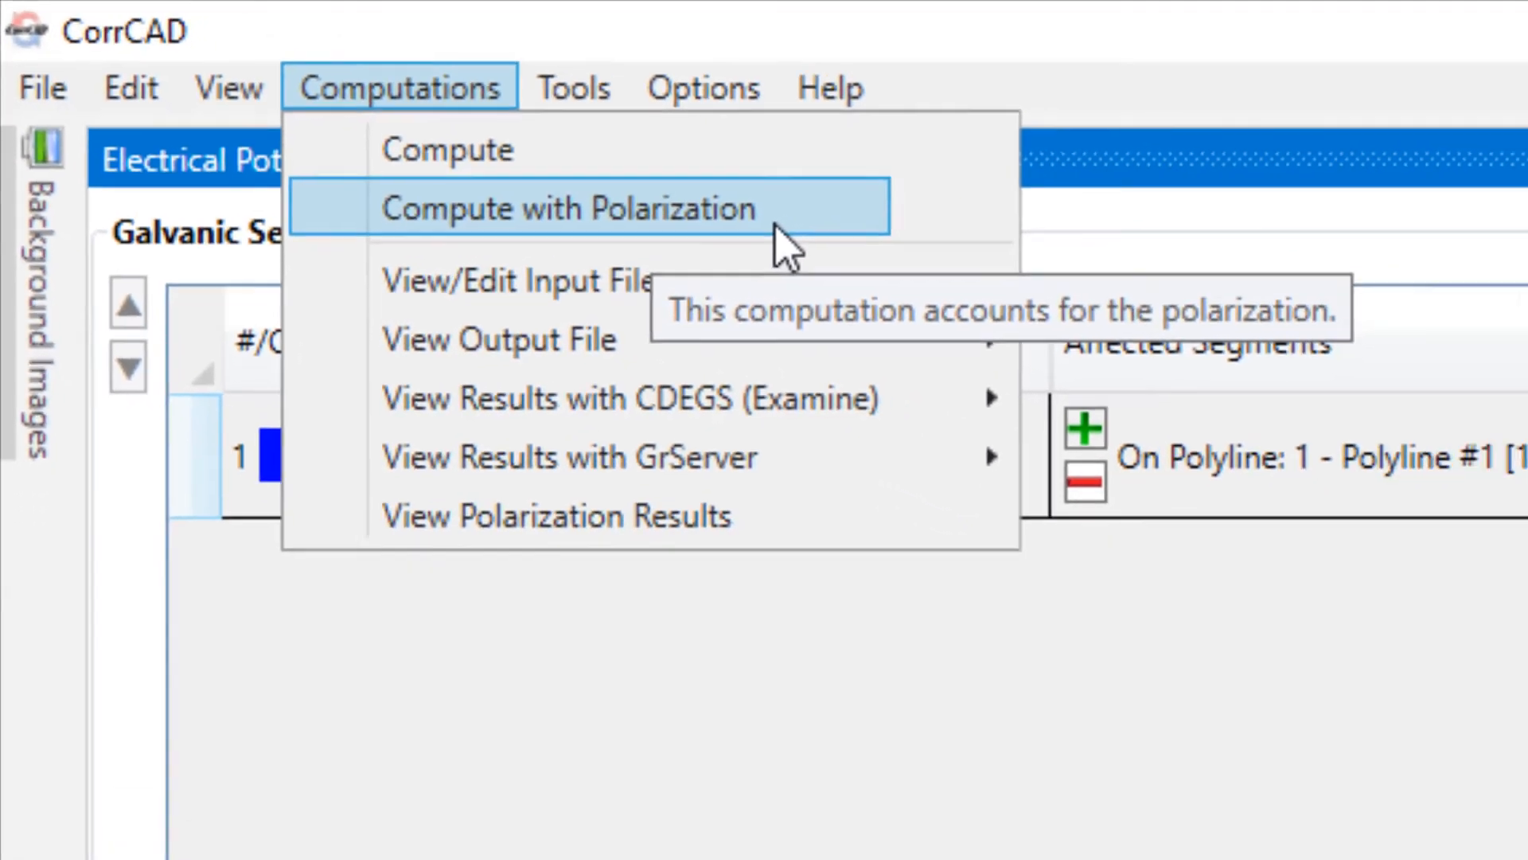
click(931, 253)
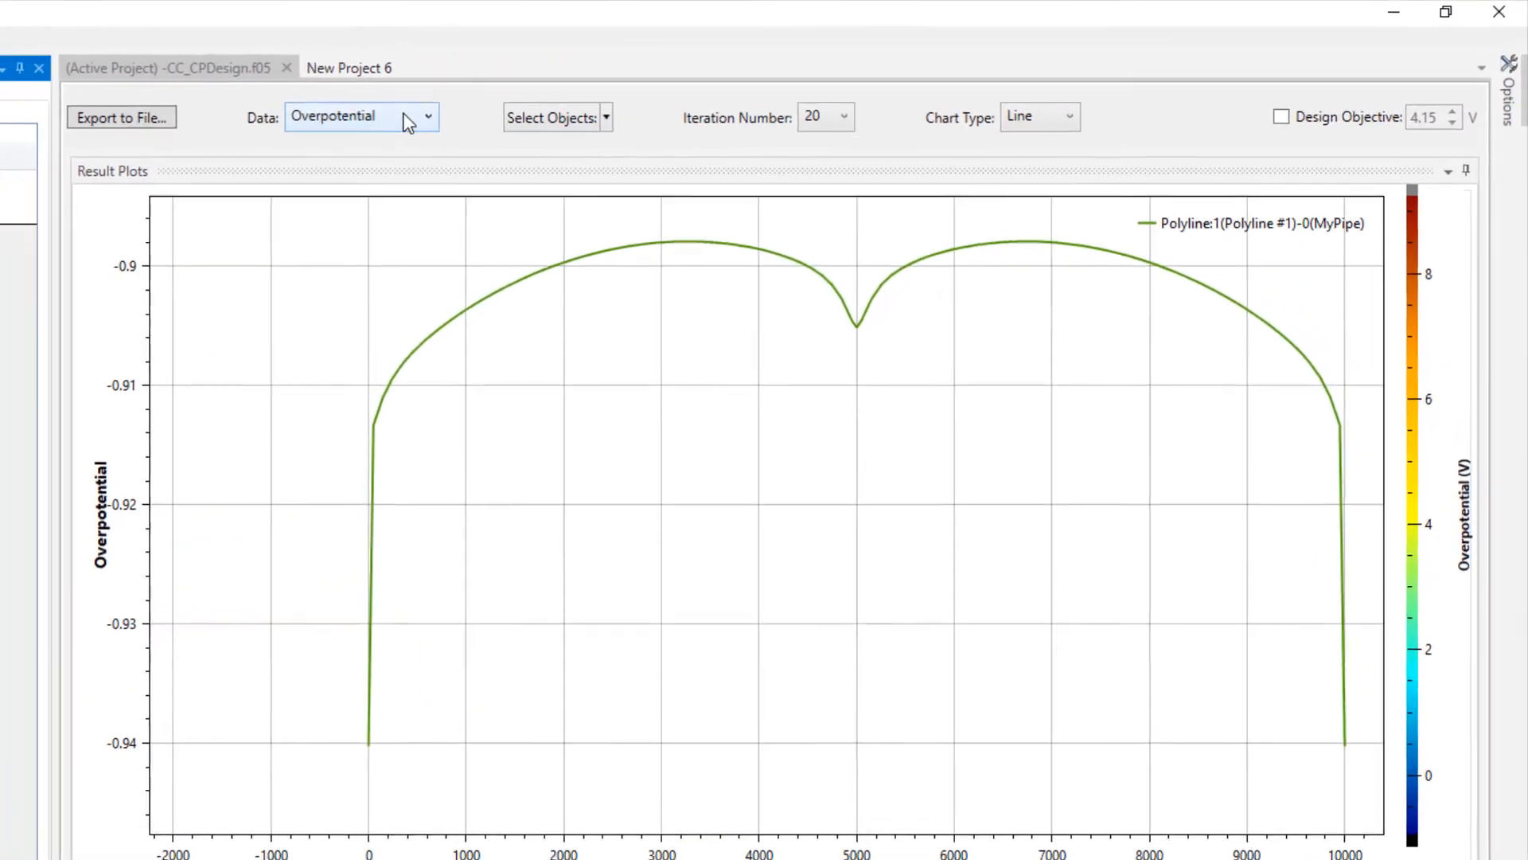
Examine the Overpotential result plot and its choices for data, displayed objects, iteration number and chart type.
click(761, 81)
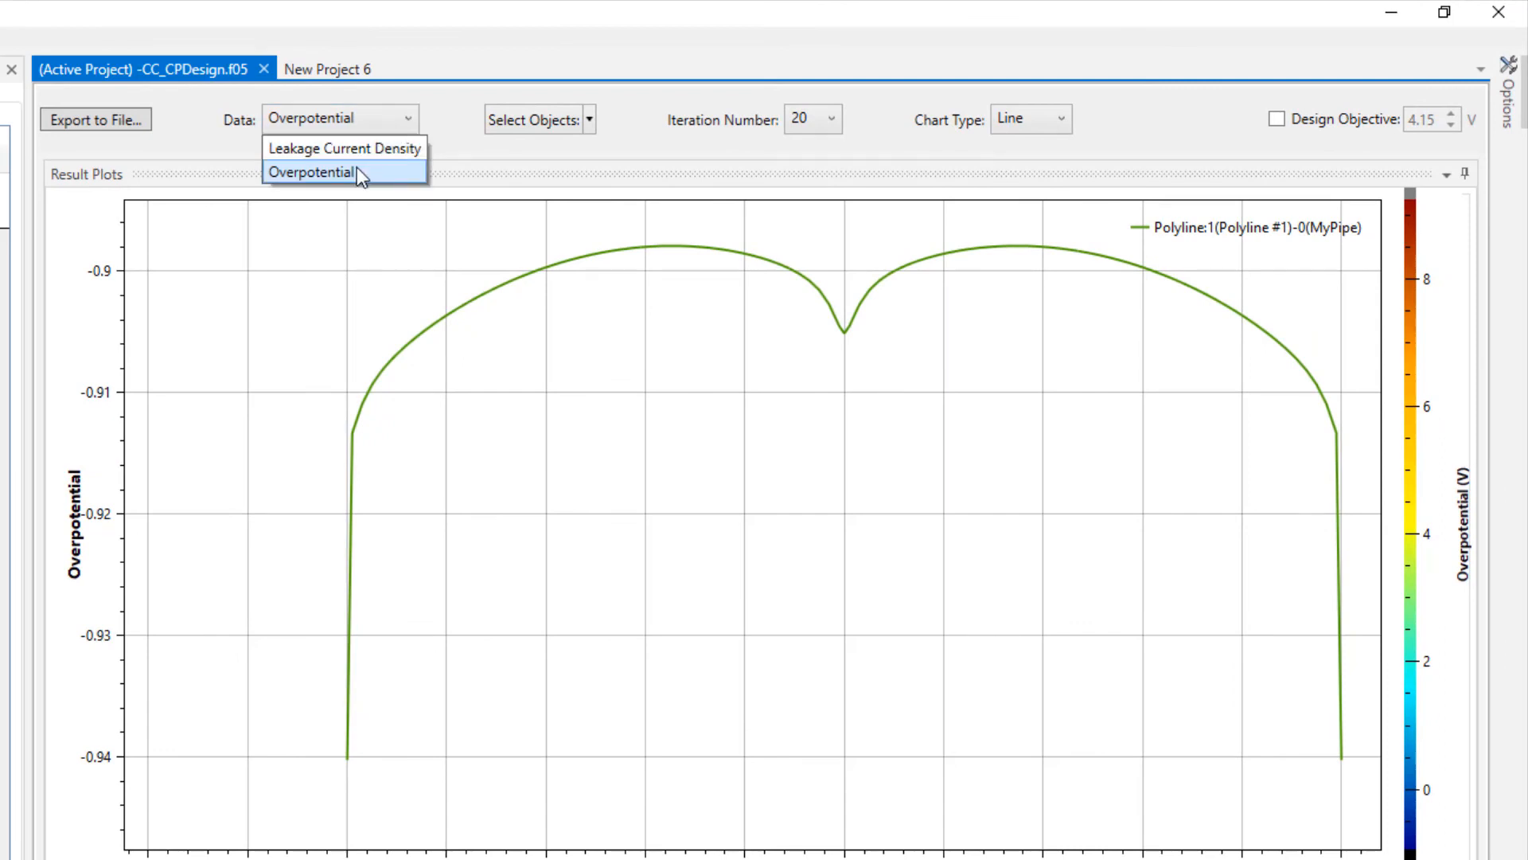
click(589, 117)
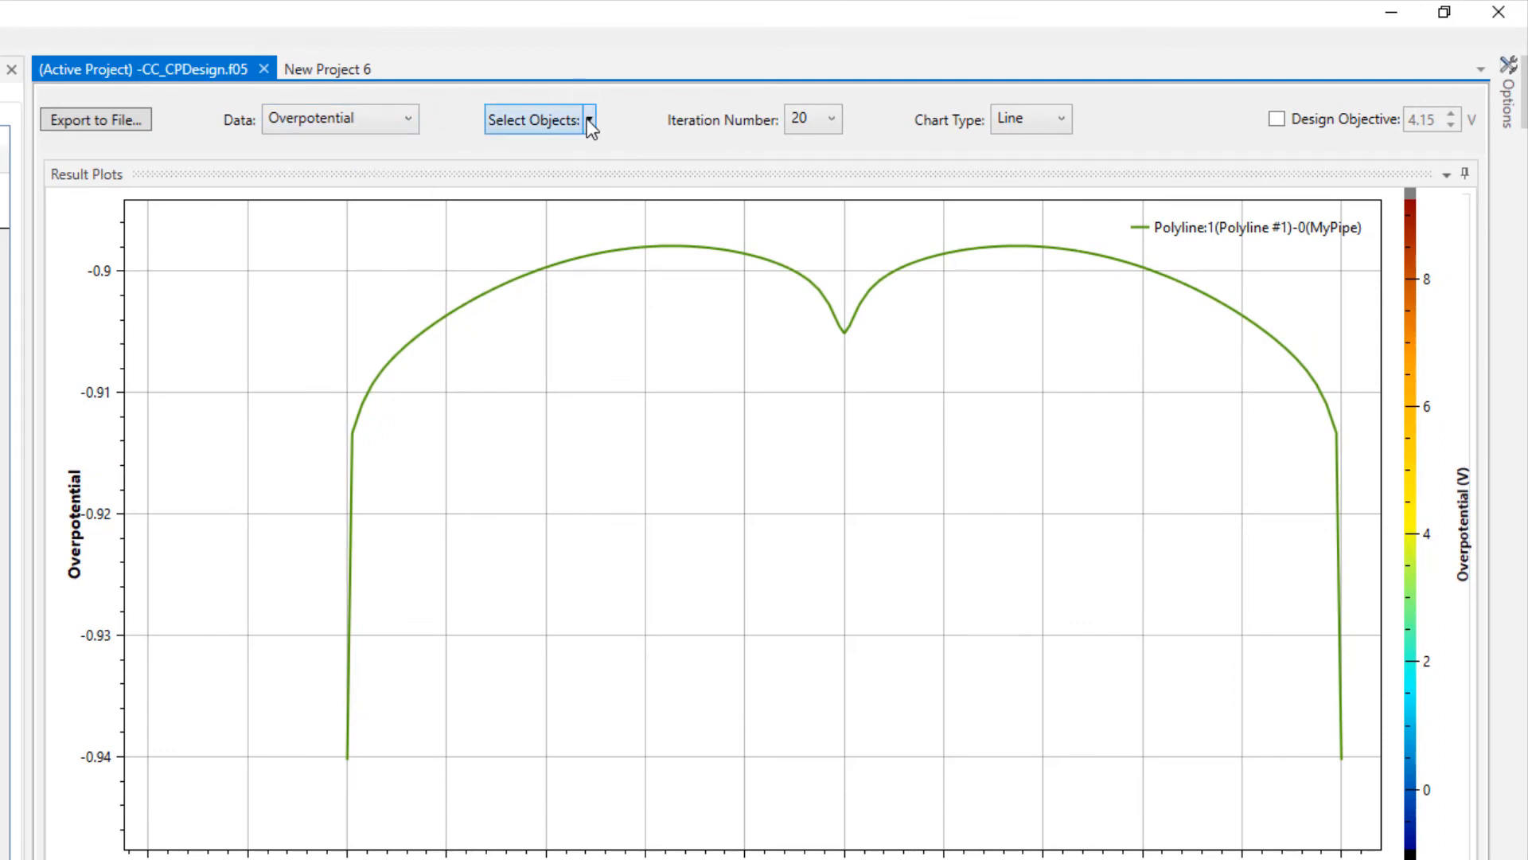
click(586, 117)
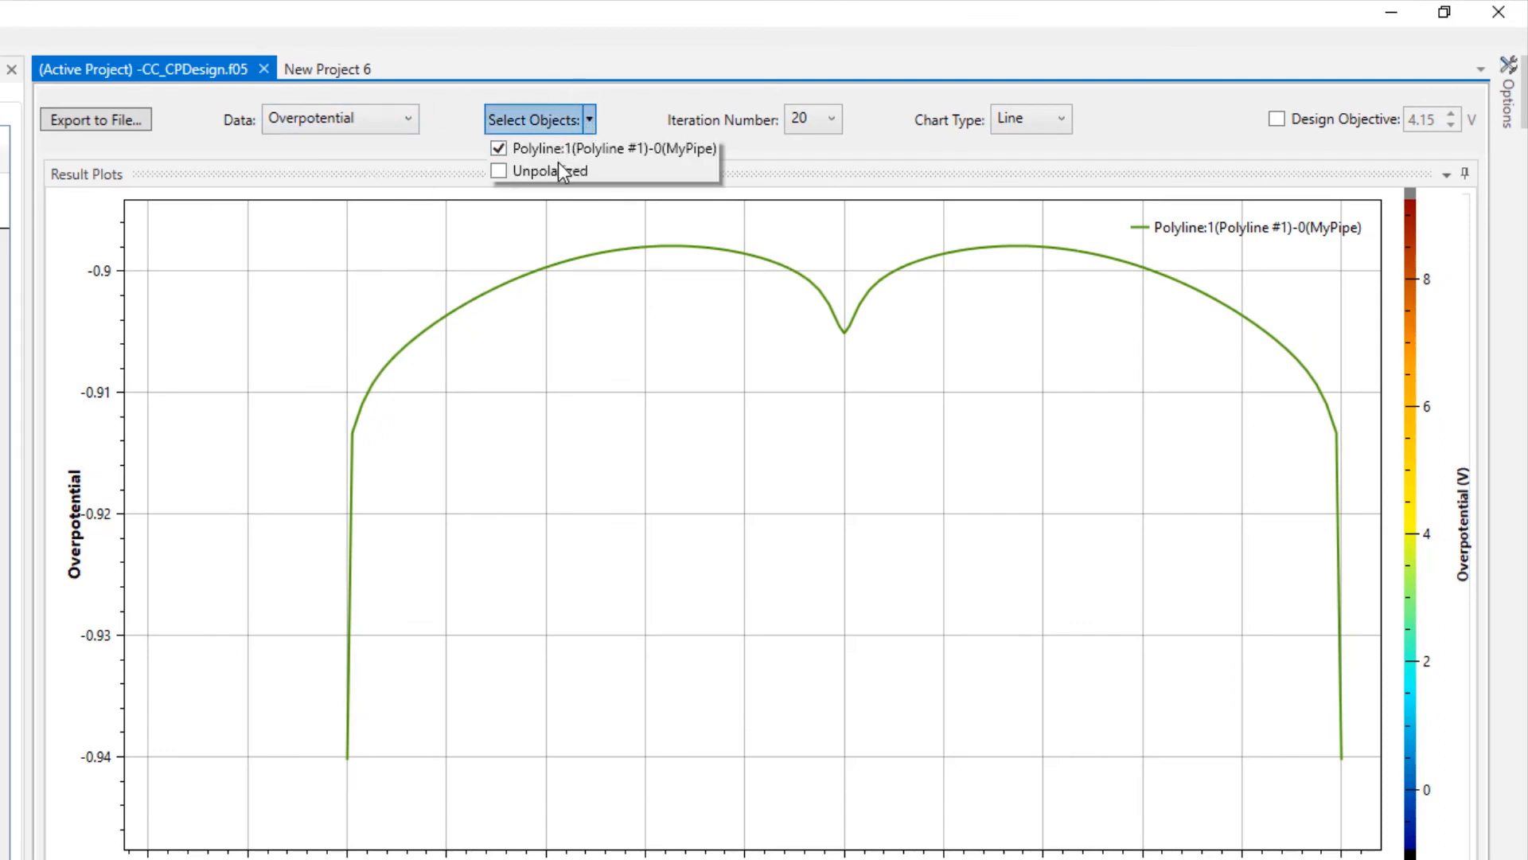
click(667, 116)
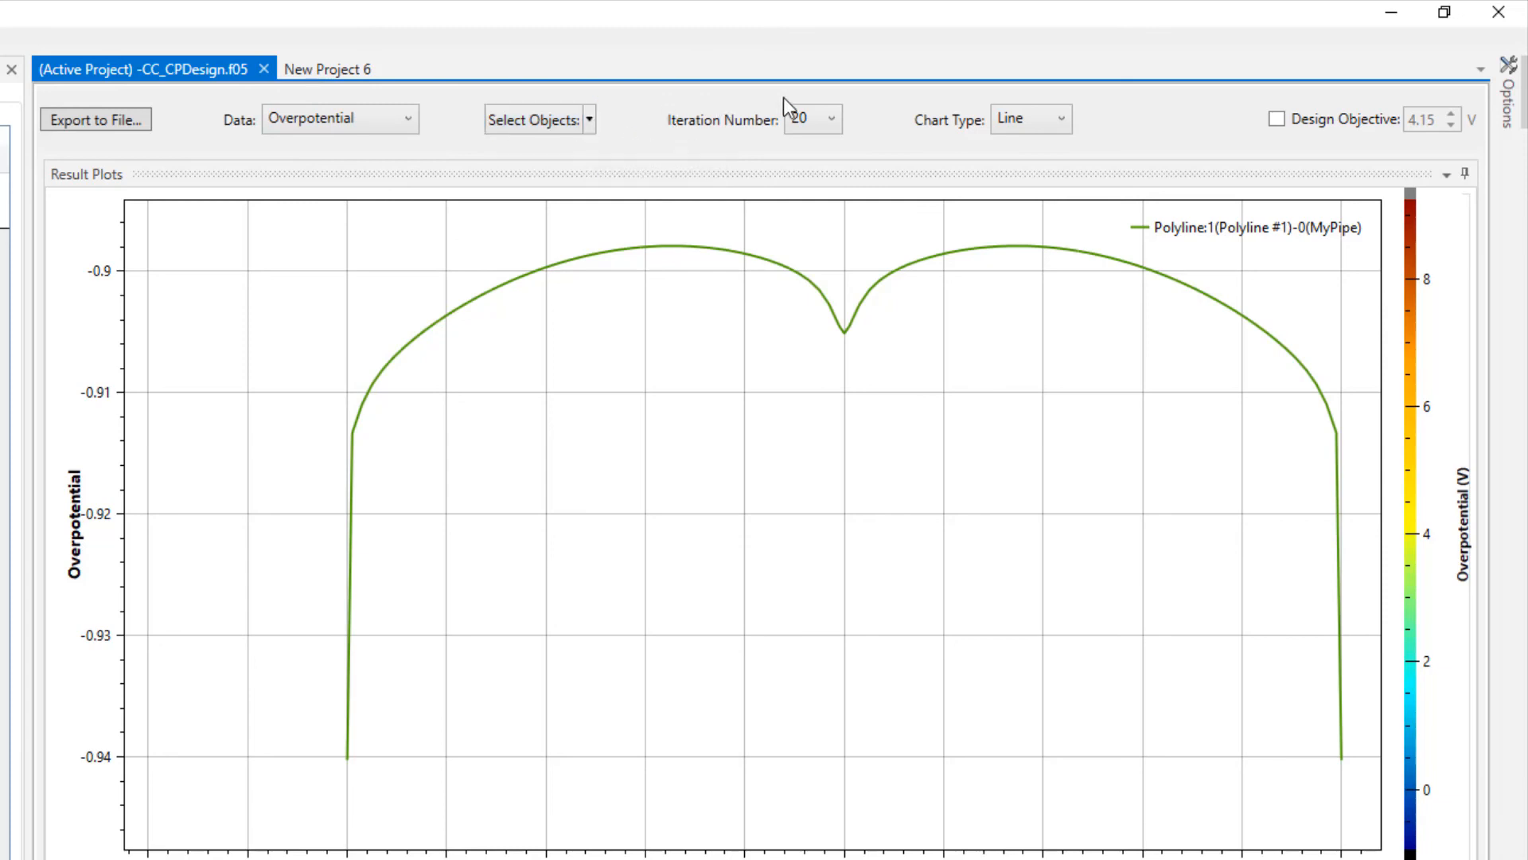
click(823, 126)
click(824, 127)
click(1060, 123)
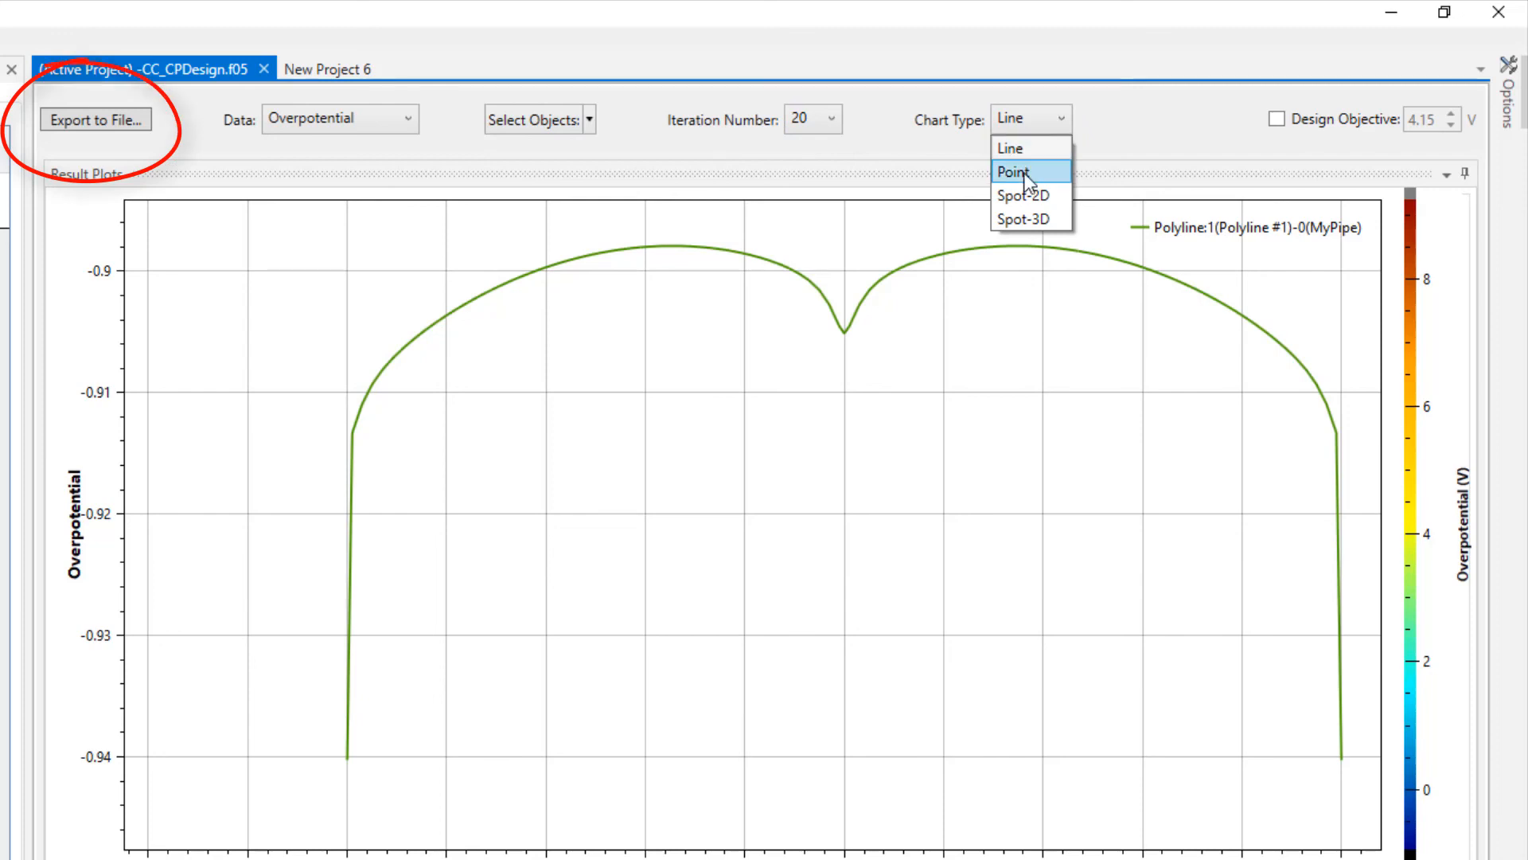
click(931, 153)
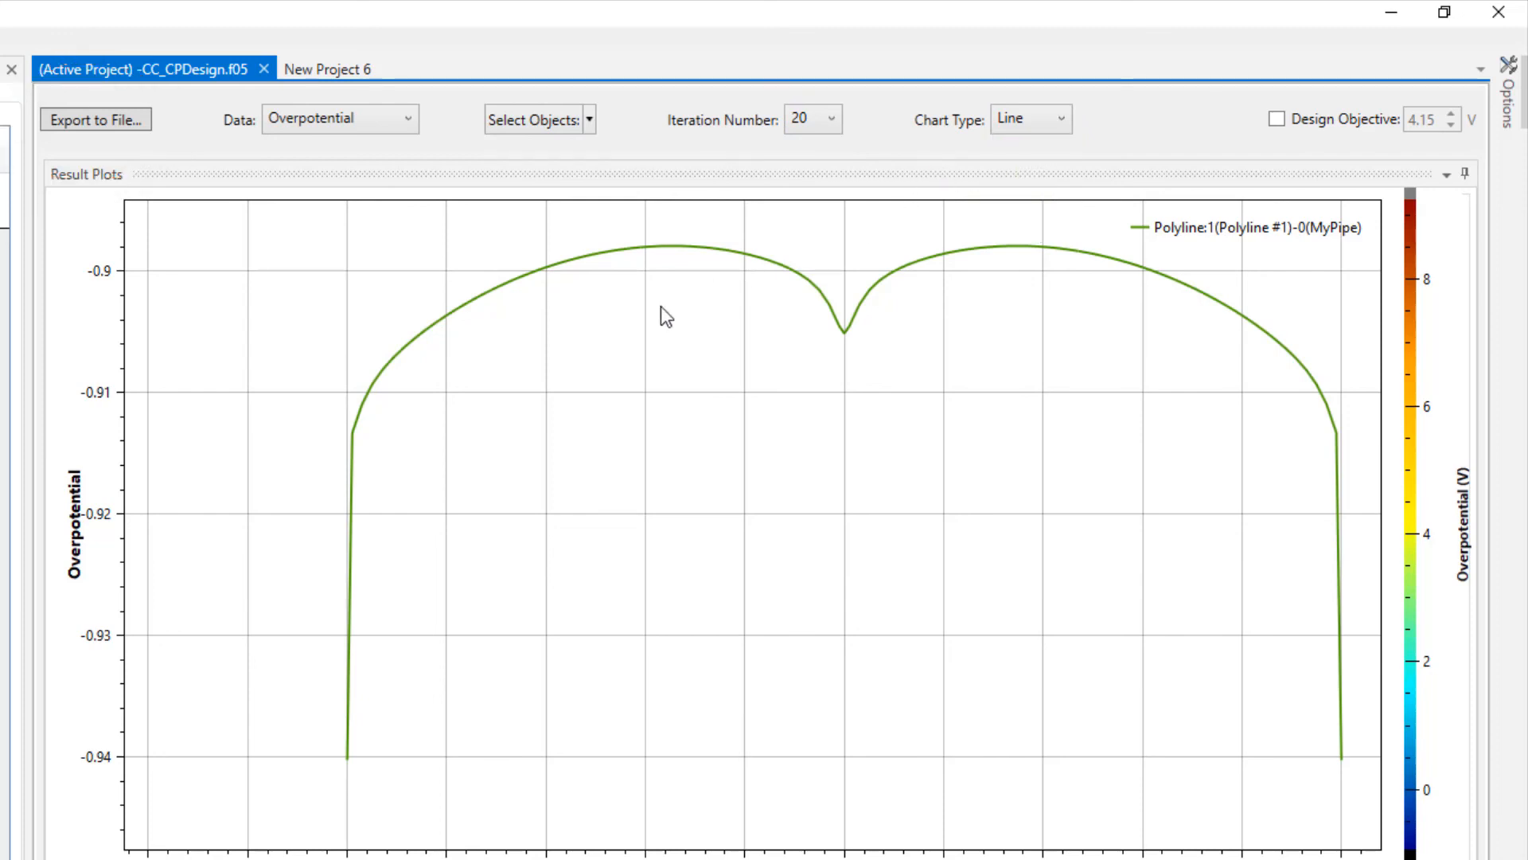